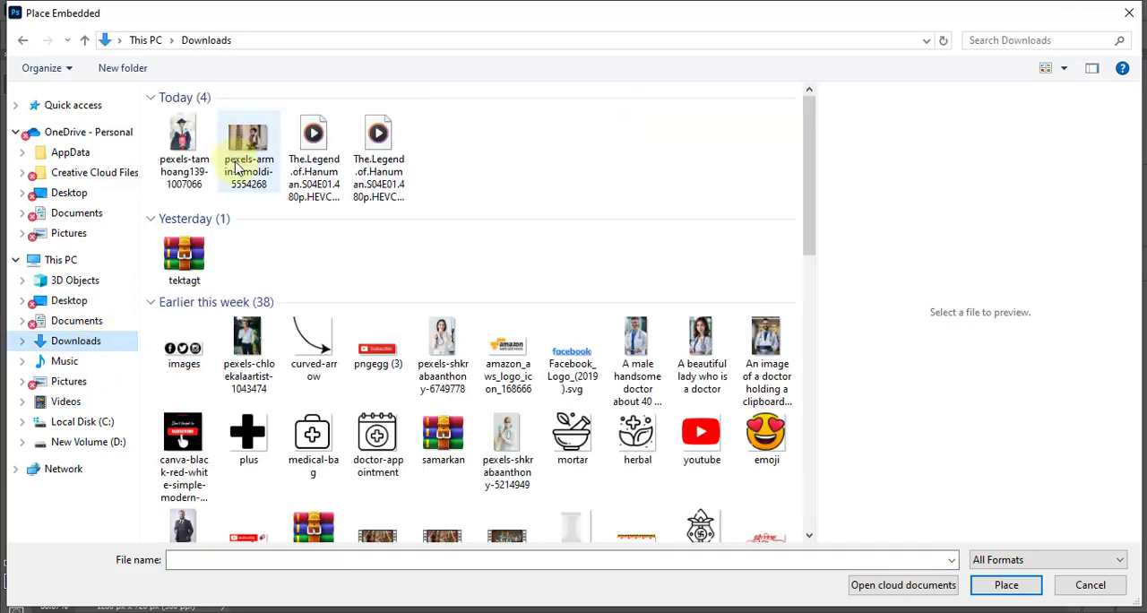
double_click(246, 137)
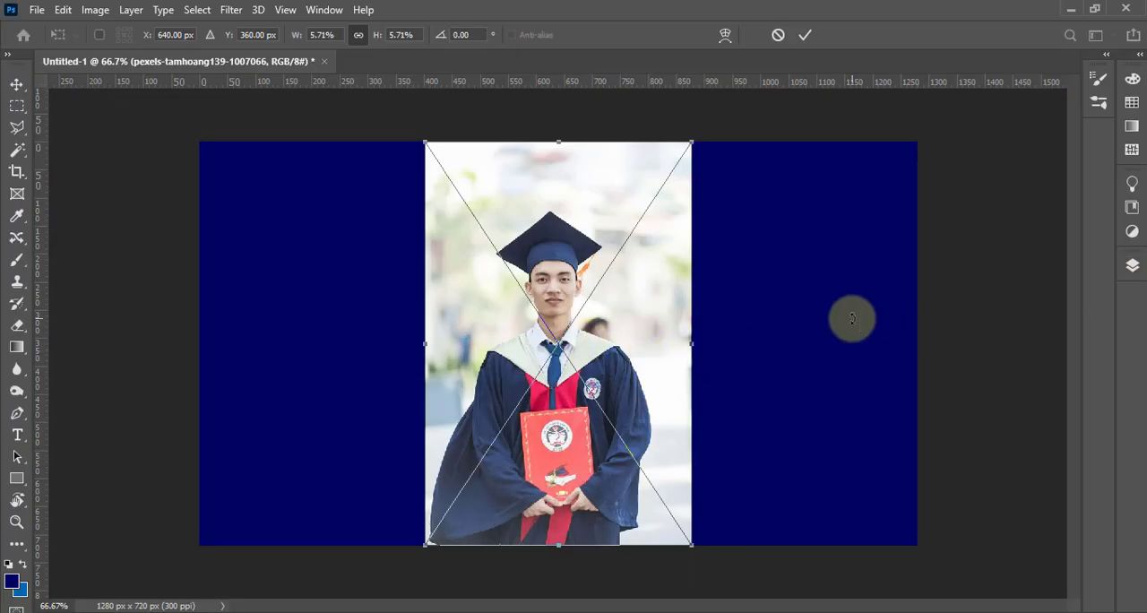
left_click(851, 318)
left_click(1132, 265)
right_click(963, 324)
left_click(854, 323)
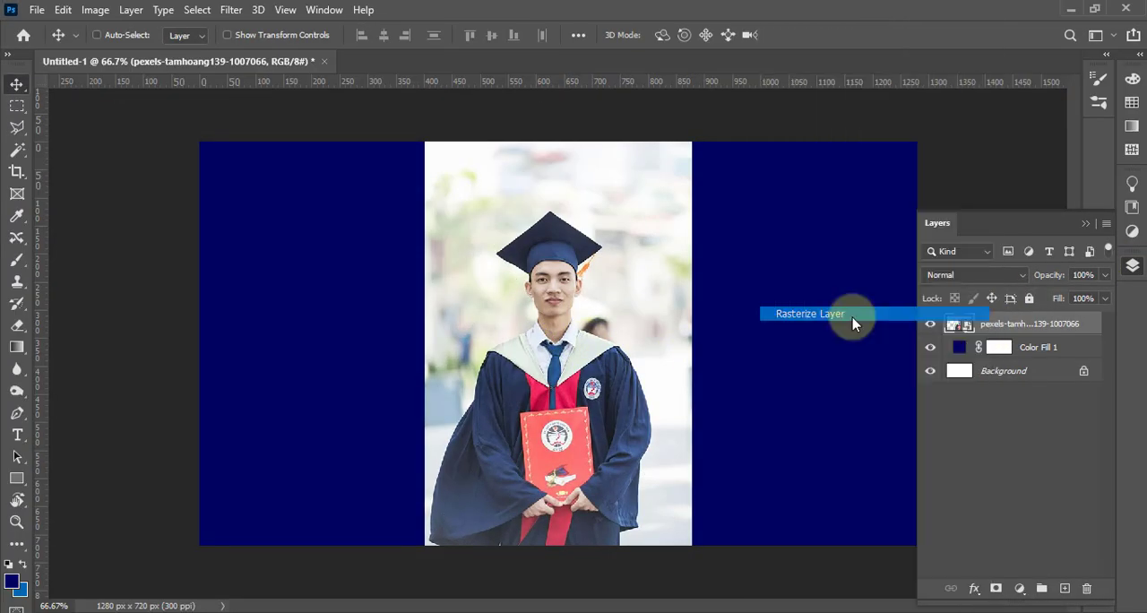
left_click(1085, 223)
Select the graduate with Select Subject and add a layer mask that hides the photo's background
left_click(197, 10)
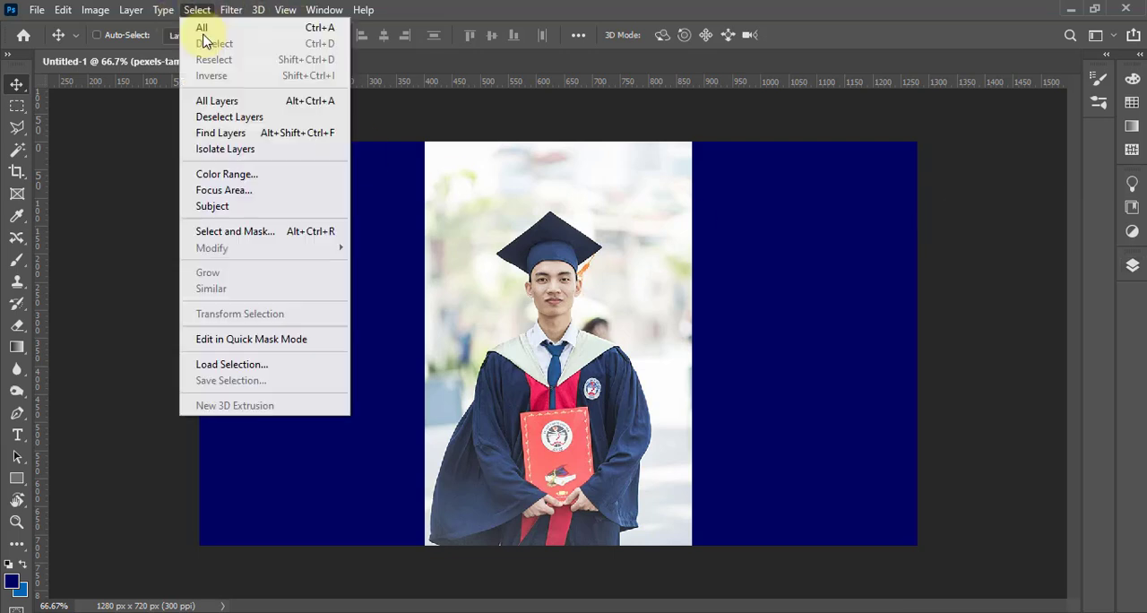
left_click(231, 206)
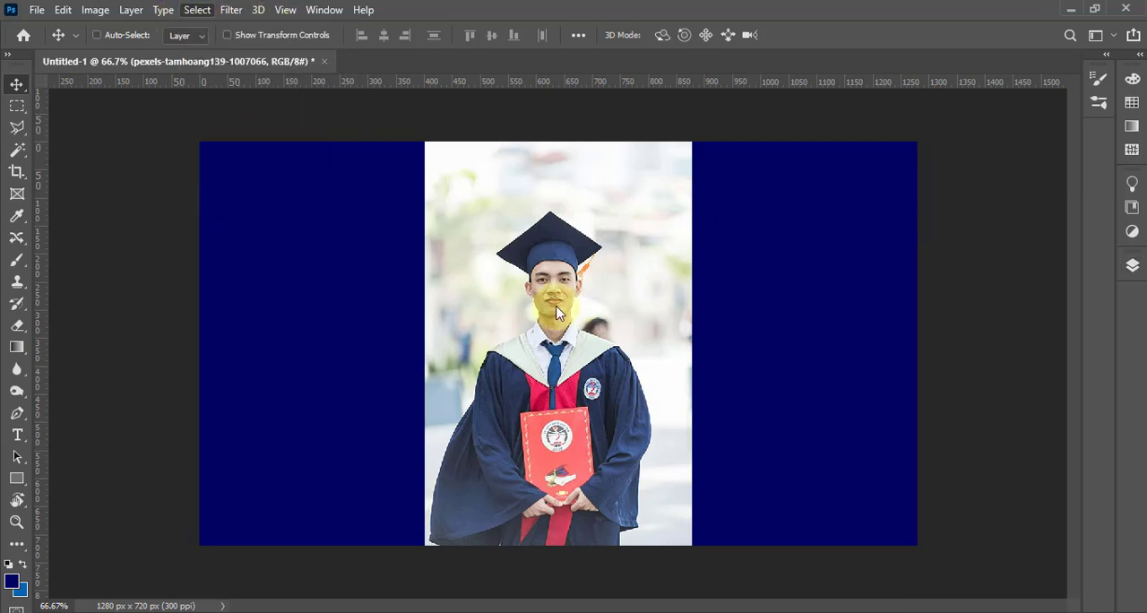
left_click(1132, 265)
left_click(996, 589)
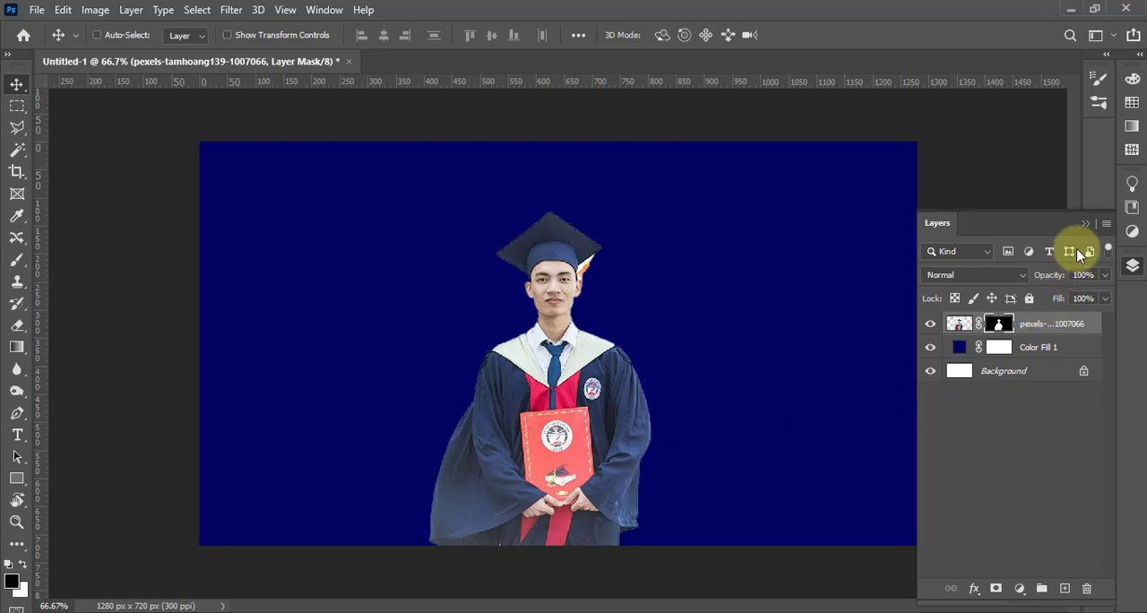
left_click(1086, 224)
Enlarge the cut-out graduate with Free Transform and move him to the right side of the canvas
key("ctrl+t")
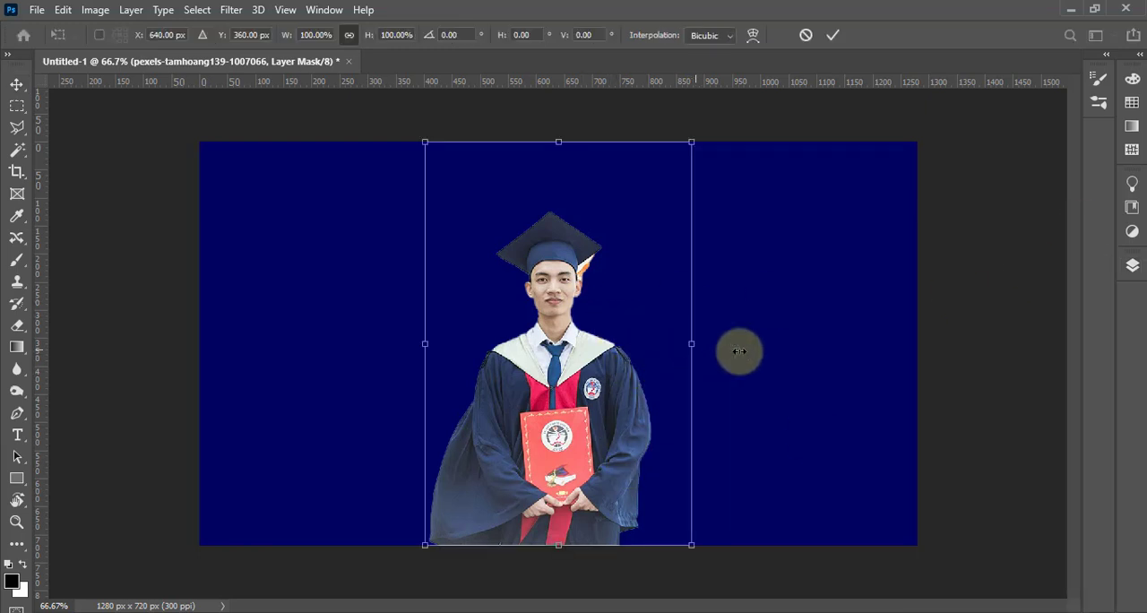
left_click_drag(692, 345, 886, 344)
left_click_drag(730, 367, 687, 367)
left_click_drag(845, 345, 735, 345)
left_click_drag(668, 371, 830, 385)
left_click_drag(925, 365, 955, 356)
left_click_drag(862, 345, 843, 352)
key("Return")
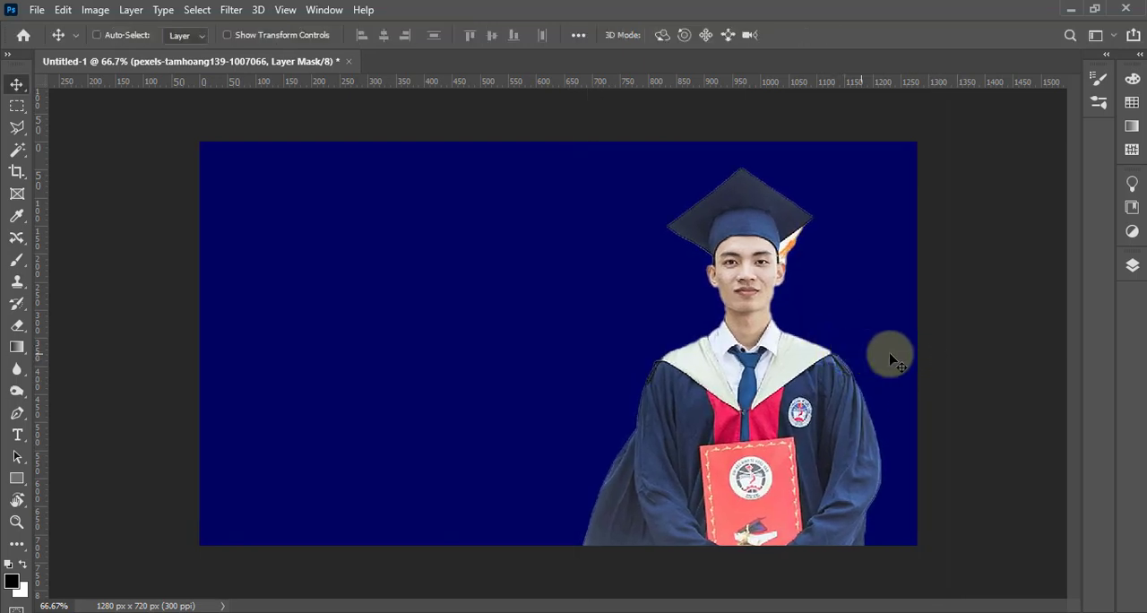
Outline the leftover white and orange tassel area beside the cap with the Polygonal Lasso and try to clear it
scroll(819, 300, "up", 5)
left_click_drag(785, 309, 727, 377)
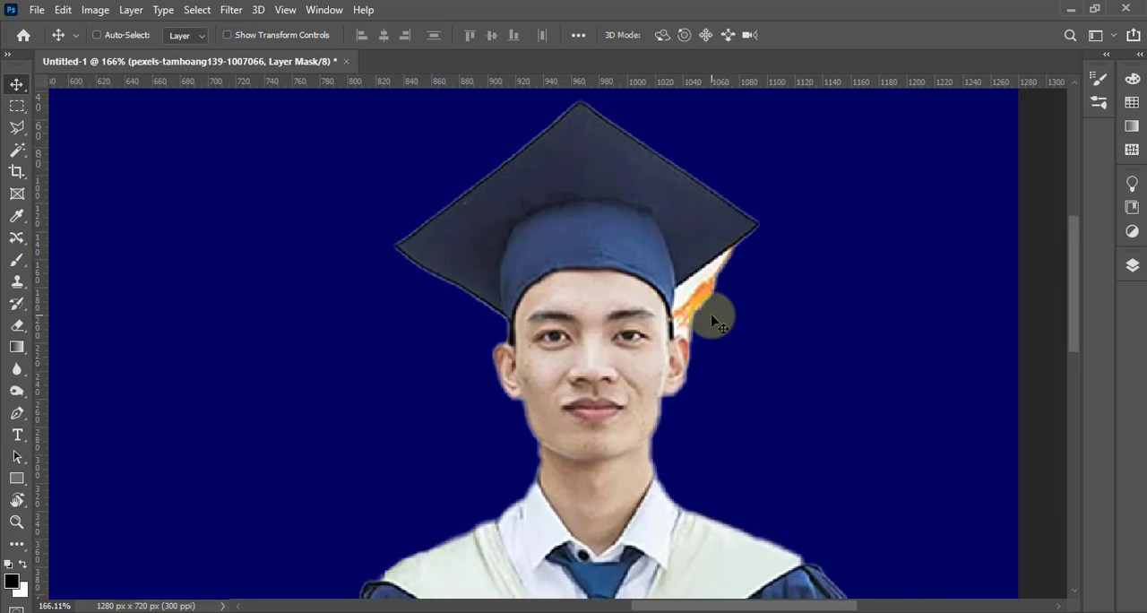
scroll(696, 316, "up", 2)
key("l")
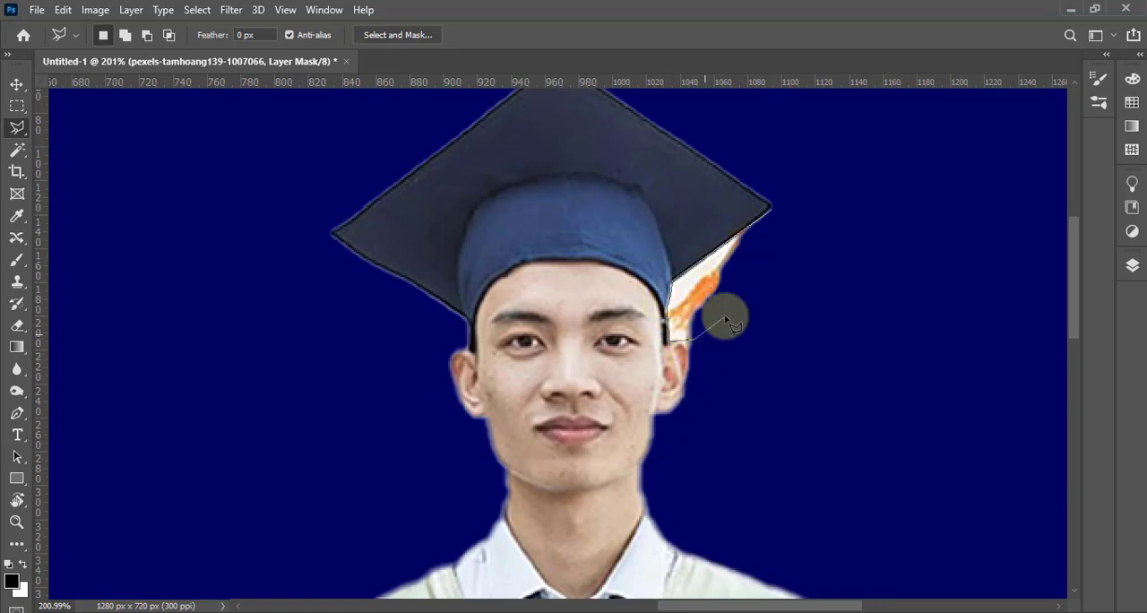
left_click_drag(772, 214, 771, 215)
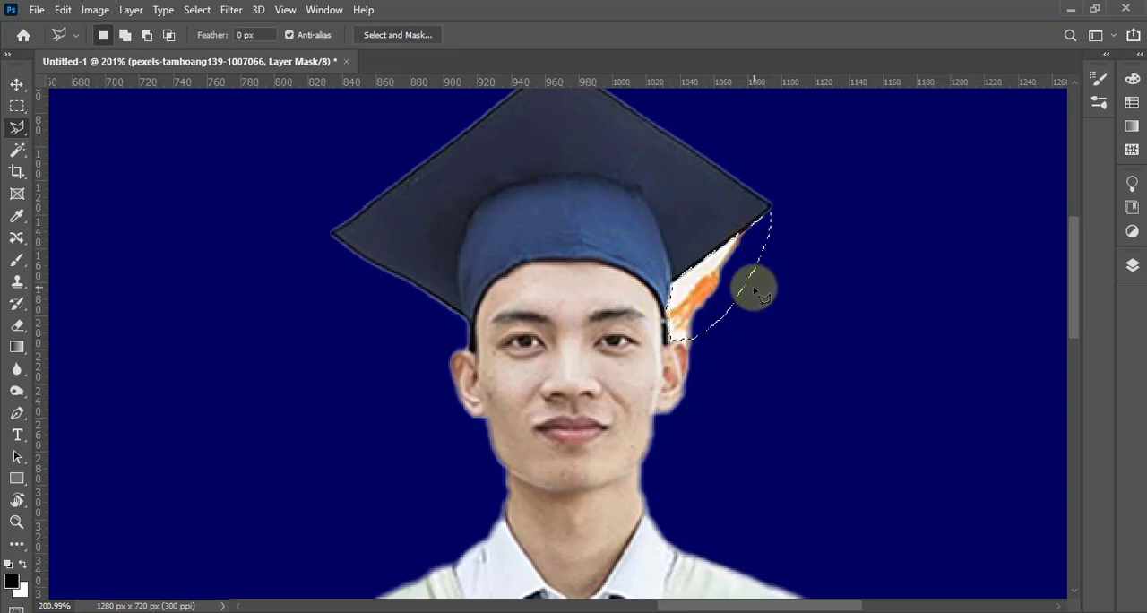
key("ctrl+Delete")
Apply the graduate's layer mask, delete the selected tassel area and deselect
left_click(1132, 266)
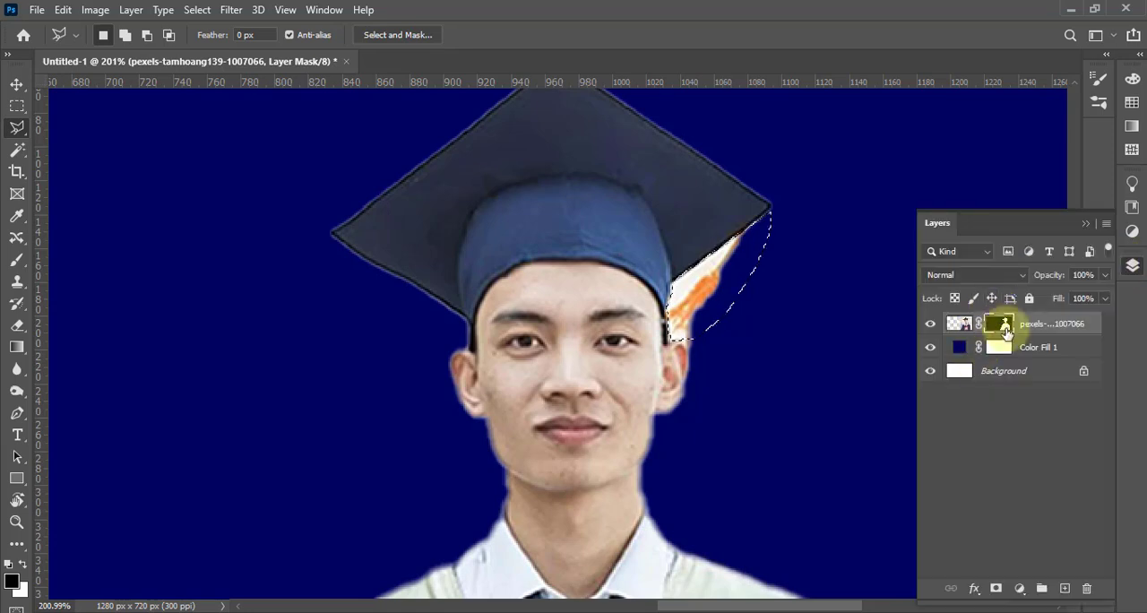
right_click(996, 323)
left_click(998, 365)
left_click(1086, 226)
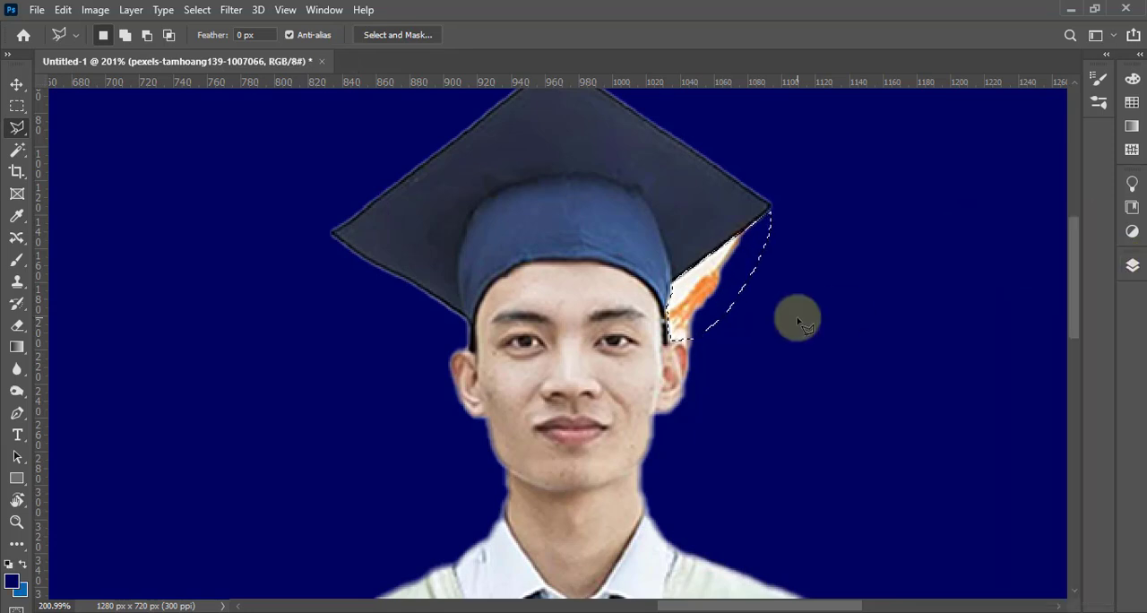
key("Delete")
key("ctrl+d")
Paint a lighter blue glow behind the graduate on a new layer beneath him, using a soft 1200 px brush
key("e")
scroll(728, 336, "down", 6)
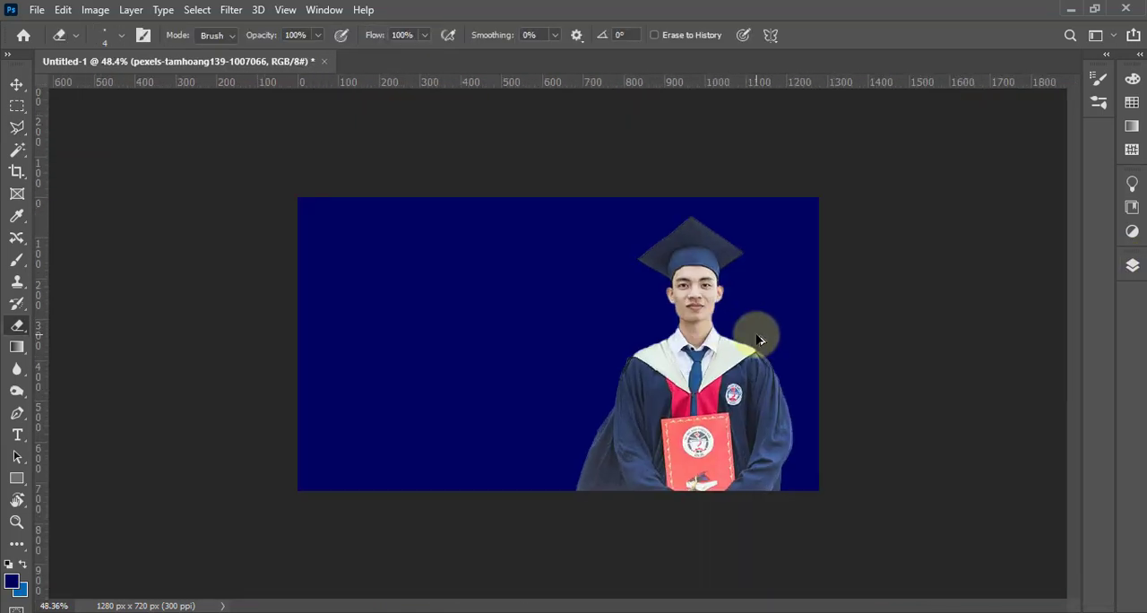
scroll(758, 328, "up", 2)
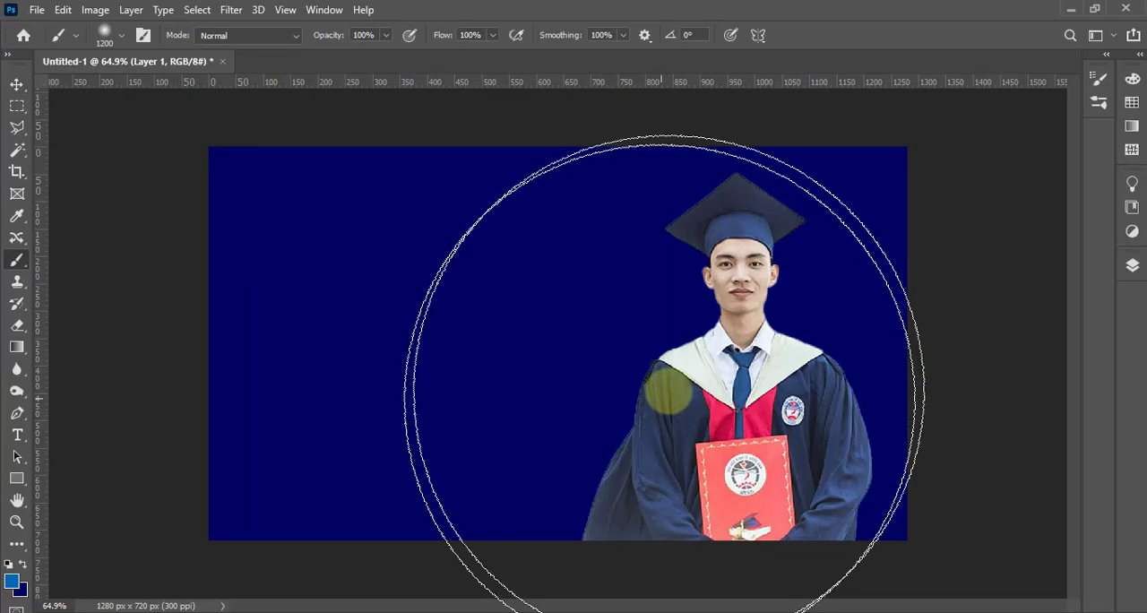
left_click(739, 350)
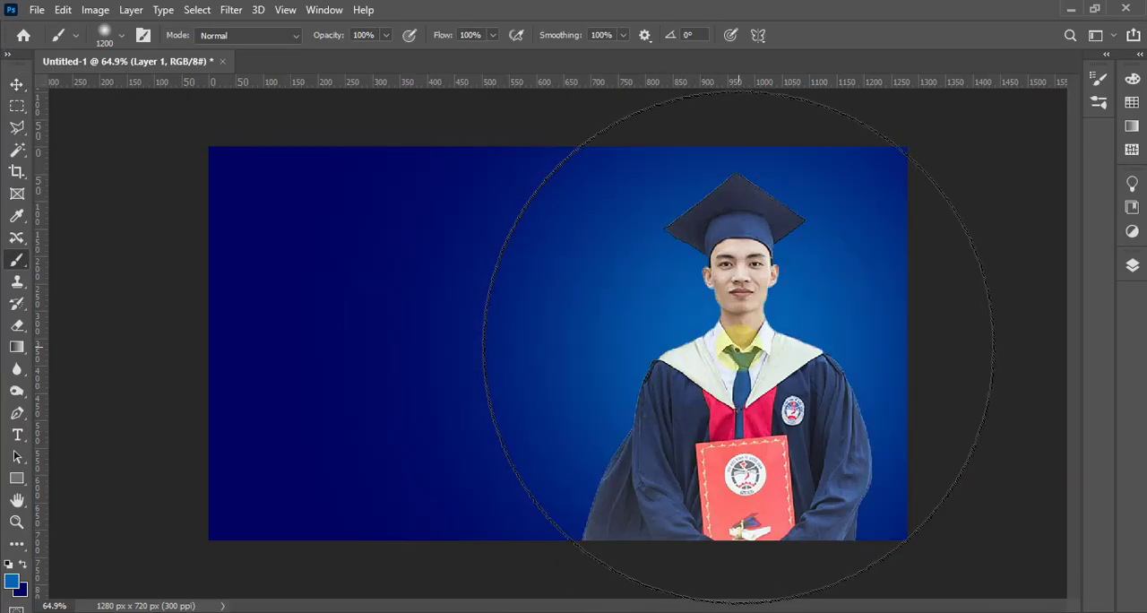
left_click(17, 88)
scroll(801, 364, "up", 2)
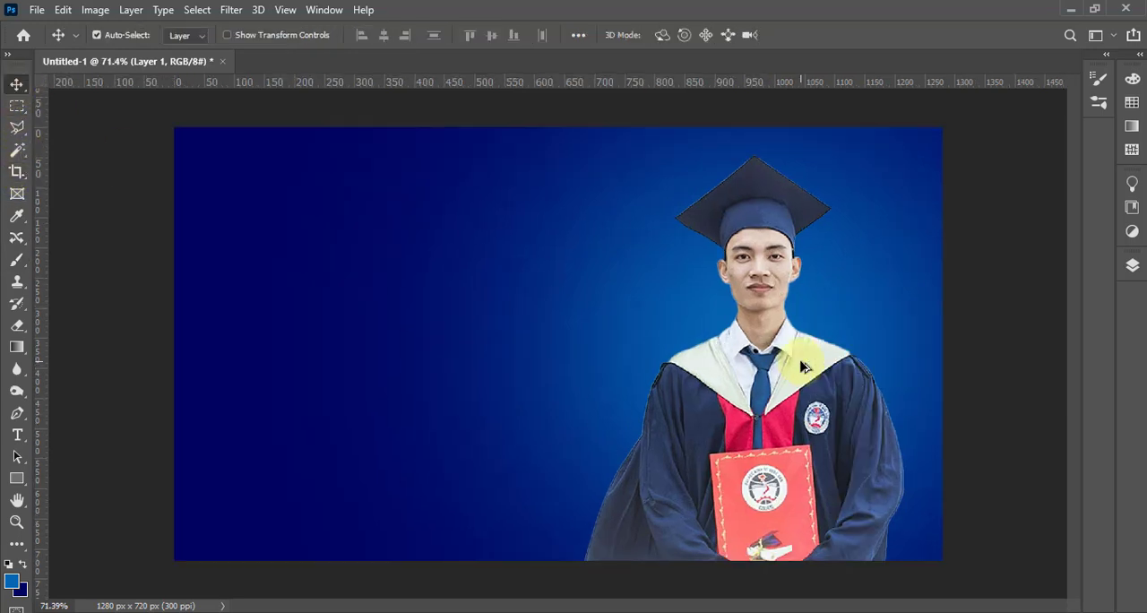
scroll(816, 371, "down", 2)
scroll(821, 377, "up", 1)
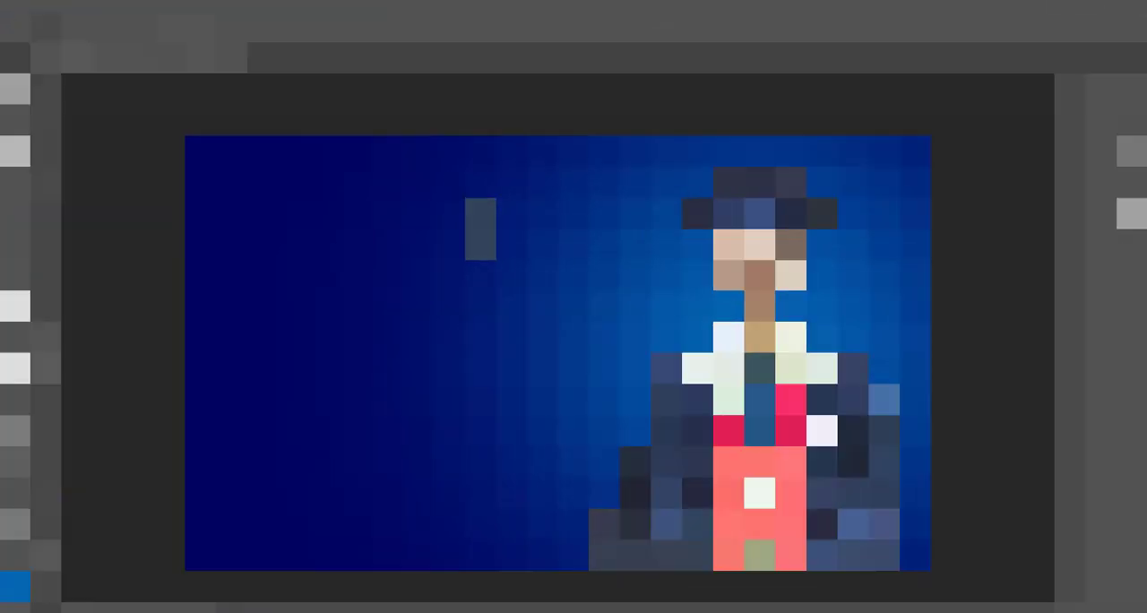
Embed the rays1 image, scale it to about 38% to cover the canvas, and position its centre behind the graduate
left_click(37, 9)
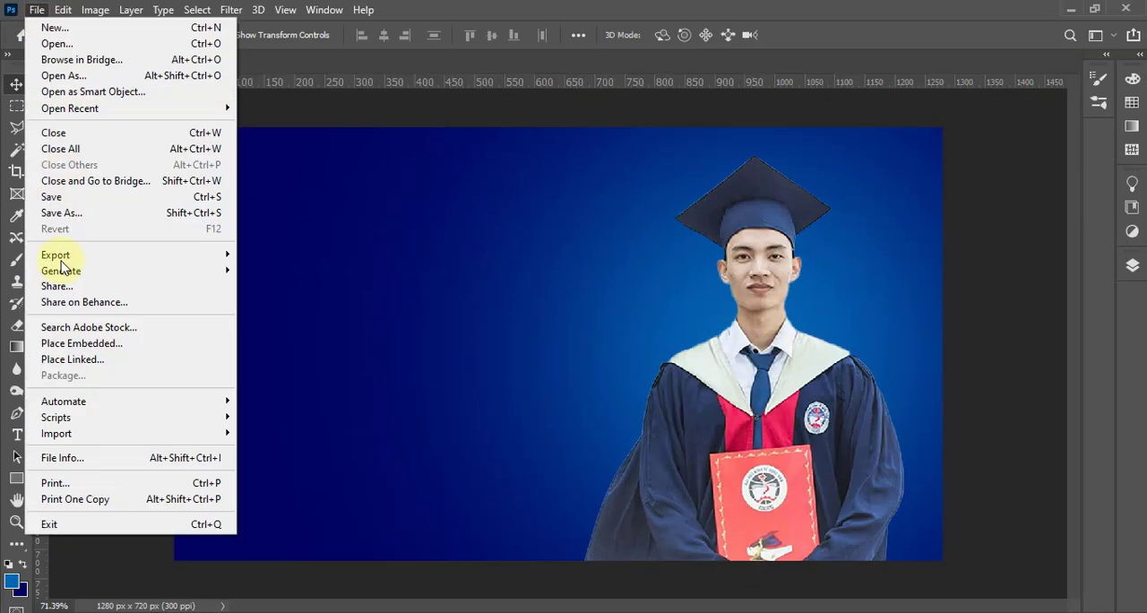
left_click(79, 344)
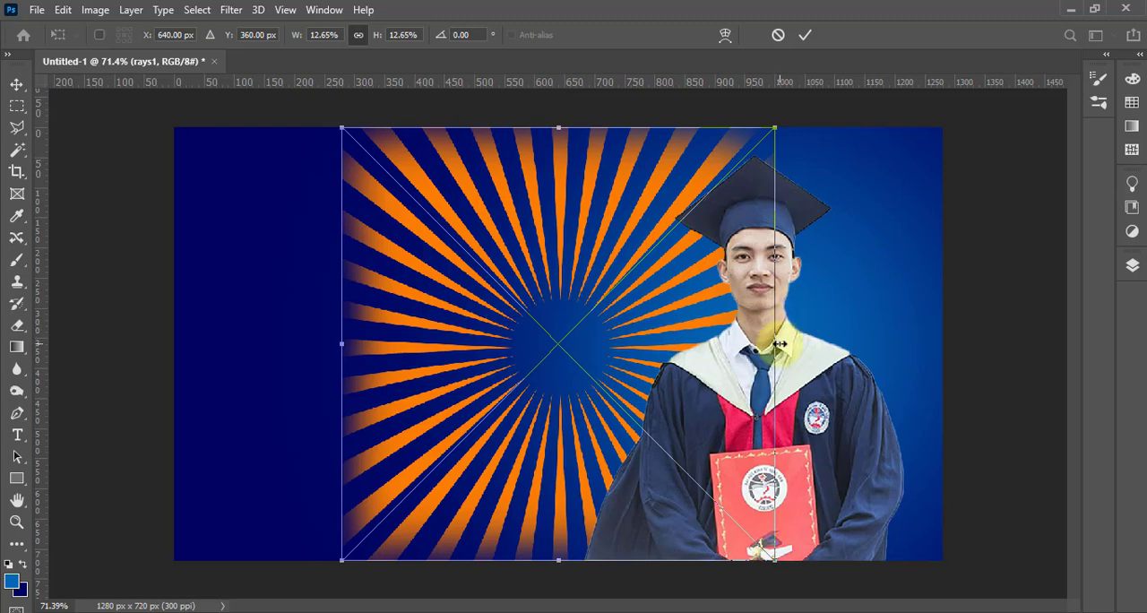
left_click_drag(780, 344, 1042, 342)
scroll(781, 313, "down", 5)
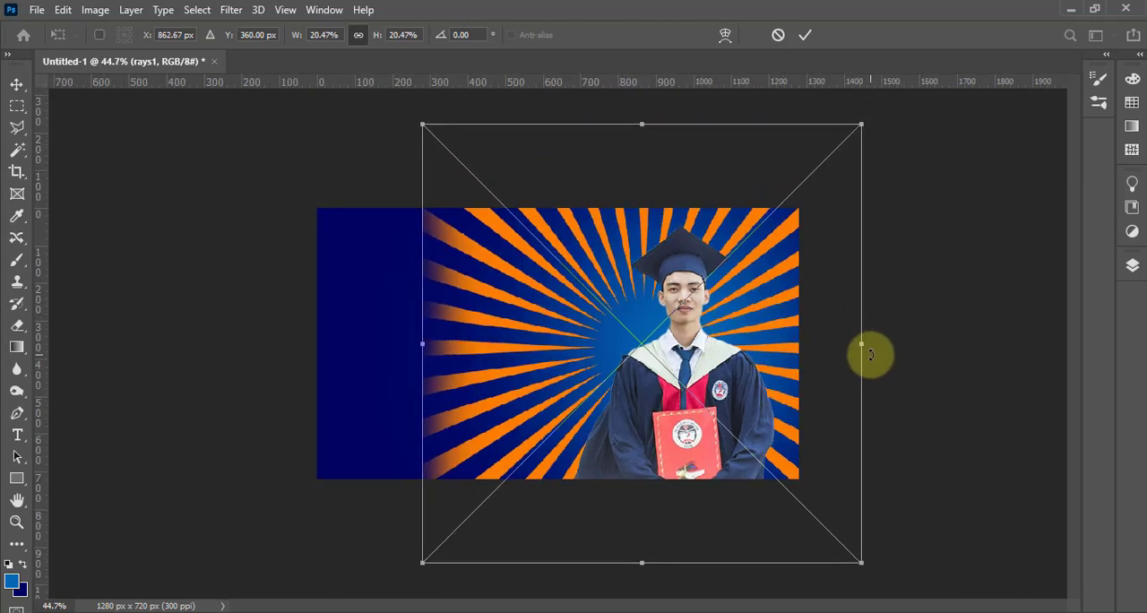
left_click_drag(863, 345, 1007, 356)
left_click_drag(667, 340, 624, 367)
left_click_drag(380, 373, 302, 375)
scroll(684, 361, "down", 5)
left_click_drag(796, 358, 905, 362)
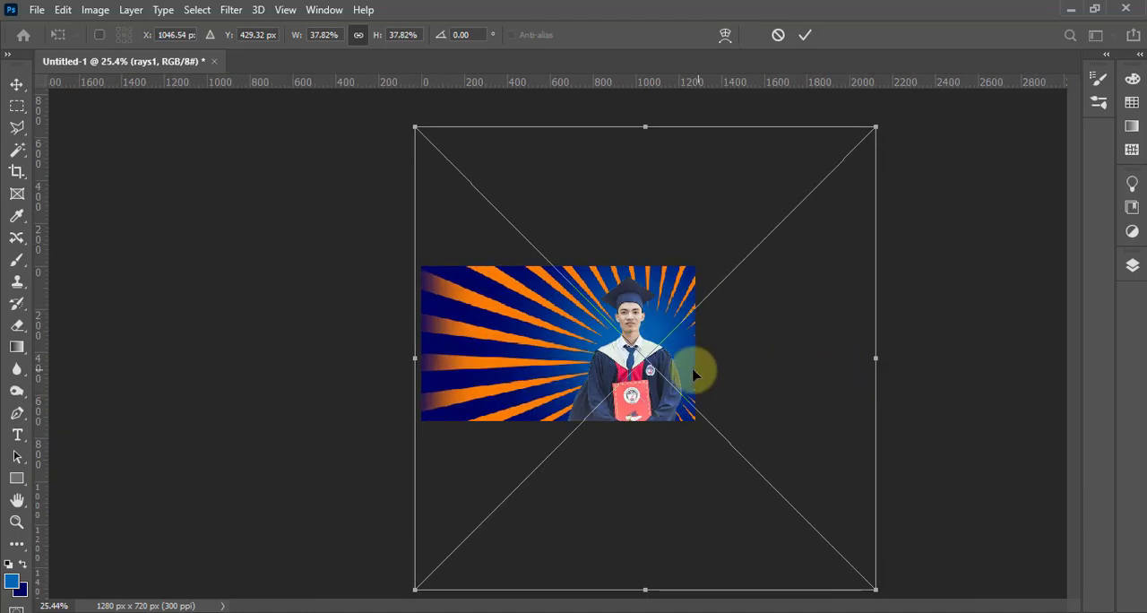
left_click_drag(707, 371, 683, 376)
double_click(686, 379)
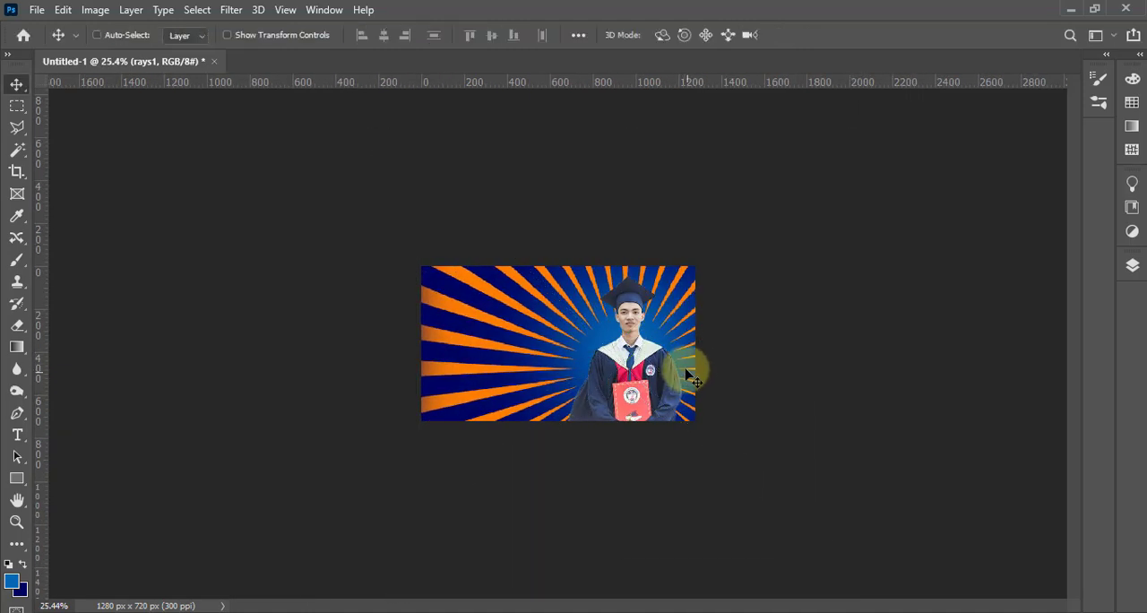
key("ctrl+0")
Rasterize the rays1 layer, load its pixels as a selection and create a light blue solid colour fill from it
left_click(1133, 267)
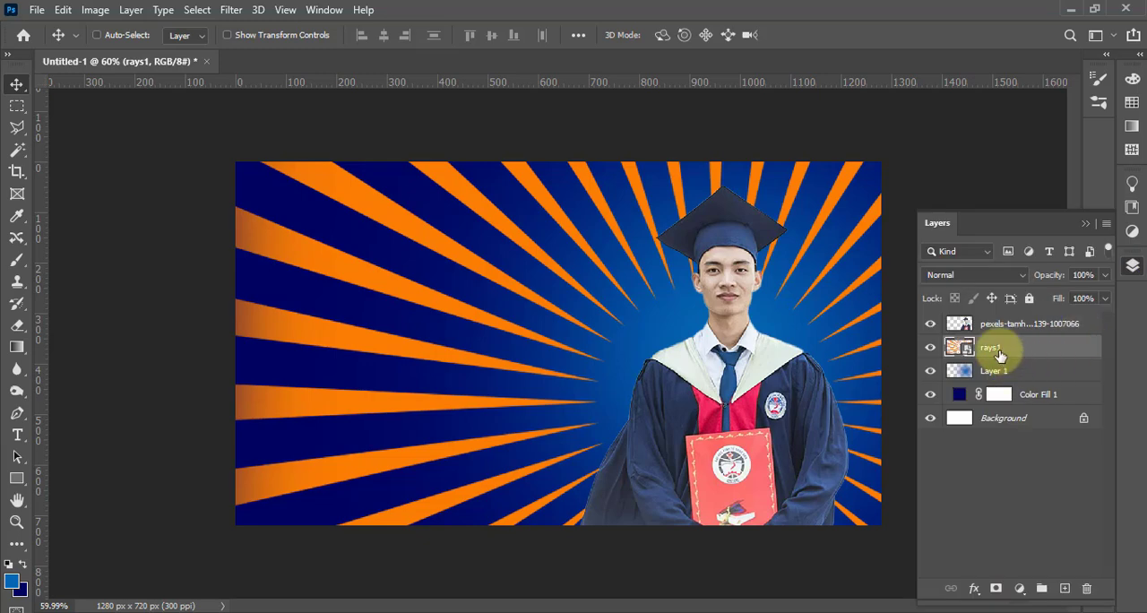
right_click(986, 350)
left_click(860, 240)
left_click(960, 348, "ctrl")
left_click(1019, 588)
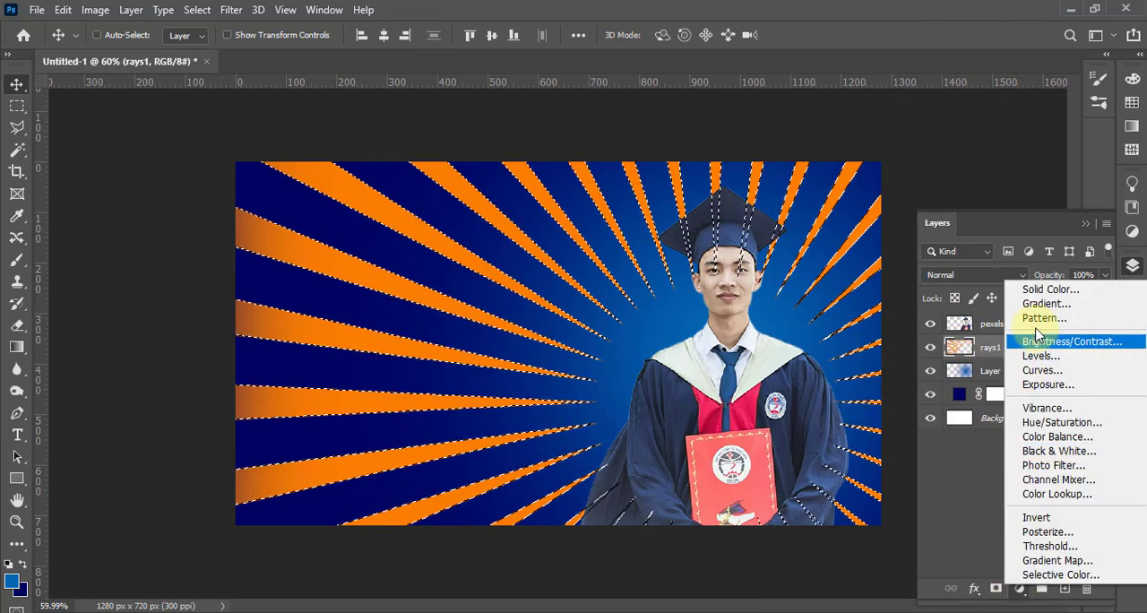
left_click(1041, 286)
left_click(1081, 161)
Delete the orange rays1 layer and lower the blue rays fill layer's opacity to 9%
left_click(1018, 371)
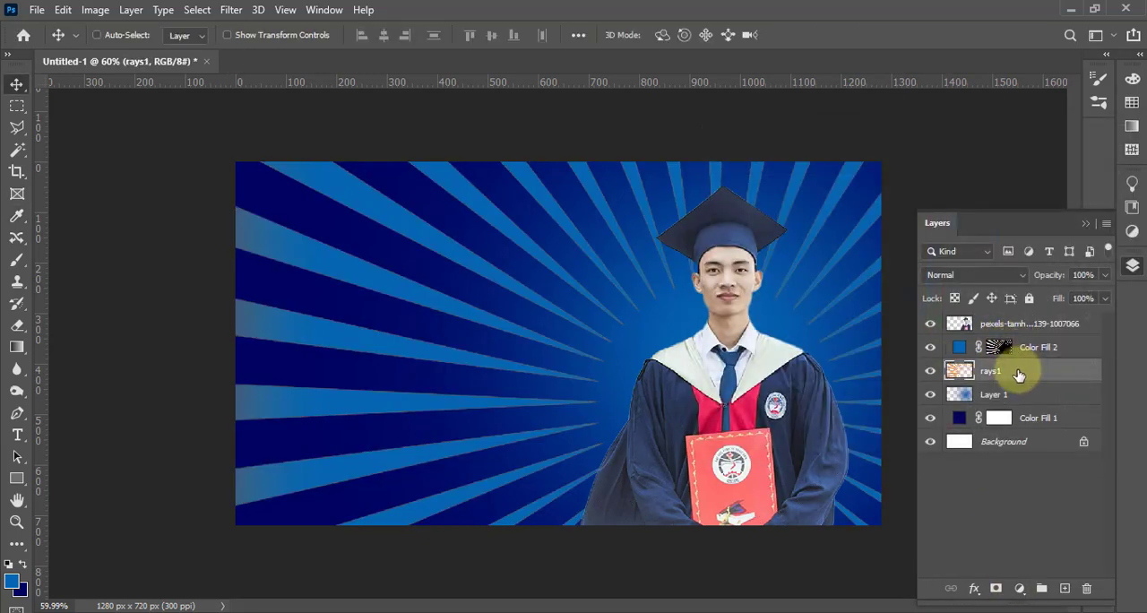
key("Delete")
left_click(1063, 348)
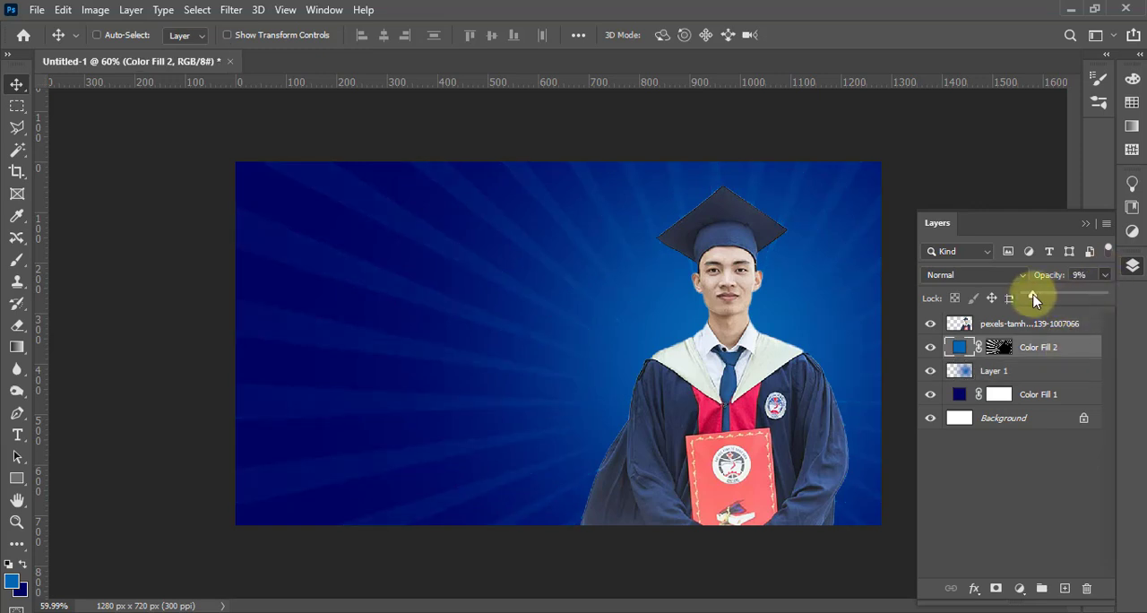
Move the graduate about 27 px to the left with Free Transform
left_click(1013, 325)
key("ctrl+t")
left_click_drag(746, 386, 734, 390)
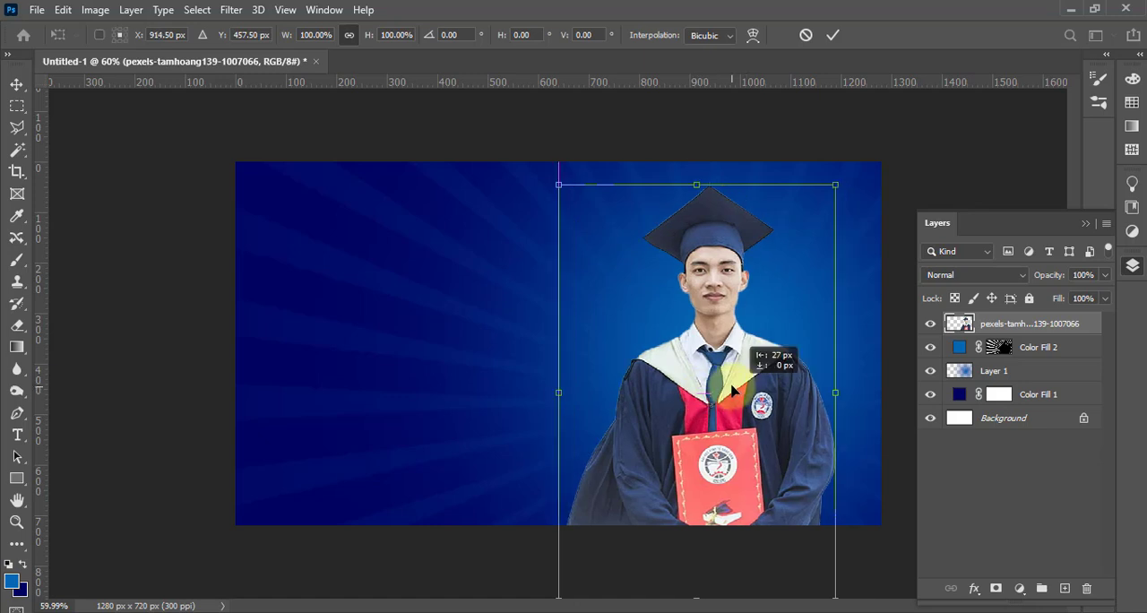
key("Return")
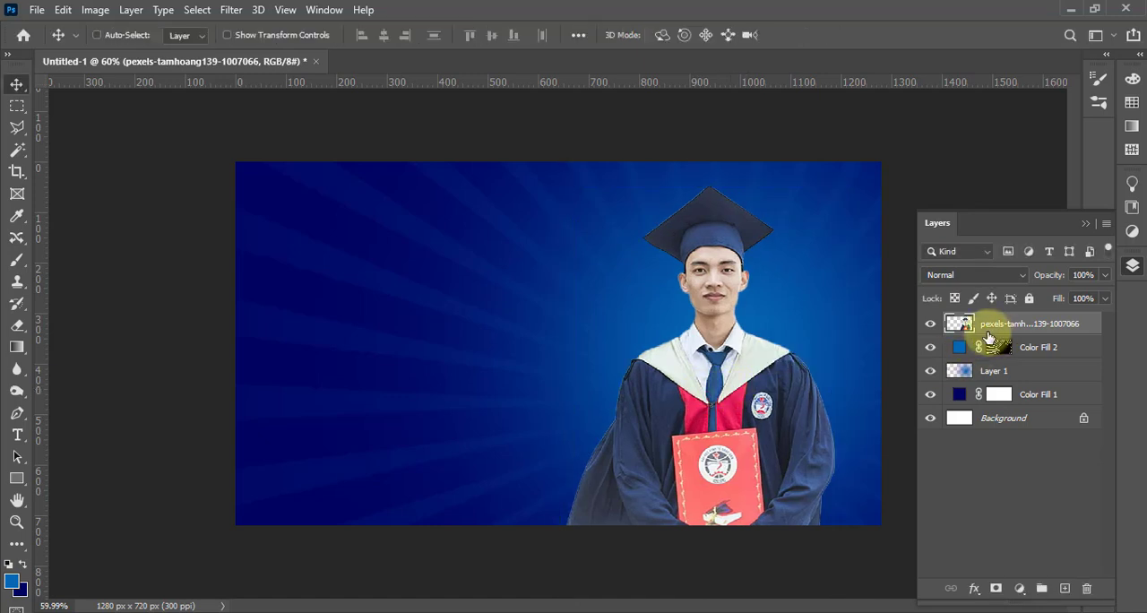
Add a new layer above the graduate and fill it with mid-gray
left_click(1065, 589)
key("shift+F5")
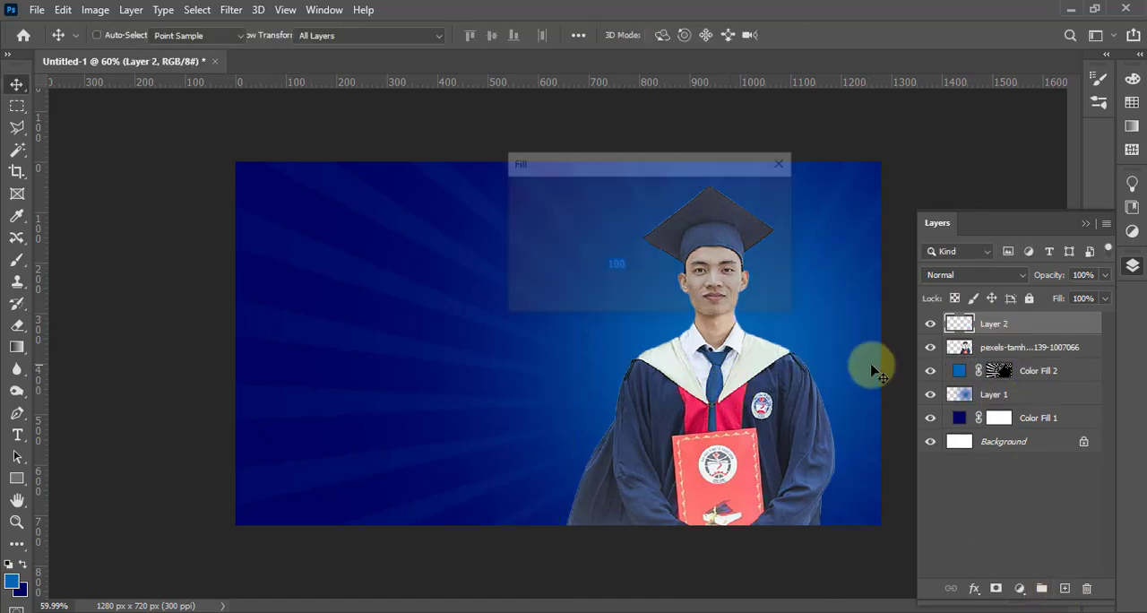
left_click(760, 197)
Clip the gray layer to the graduate and set its blending mode to Overlay
right_click(1013, 325)
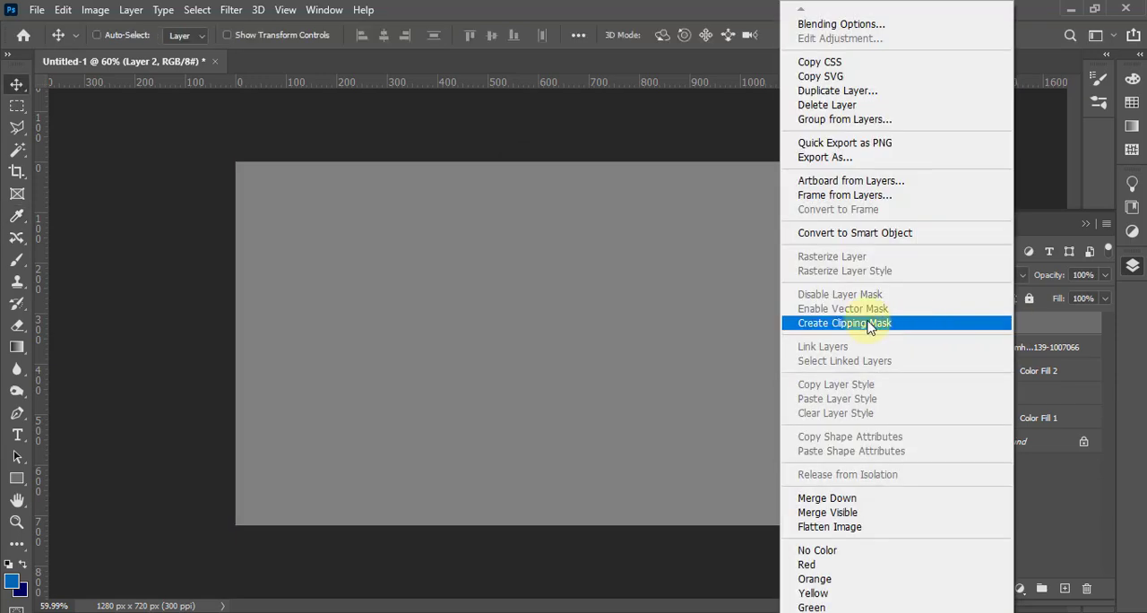
left_click(868, 323)
left_click(976, 275)
left_click(977, 368)
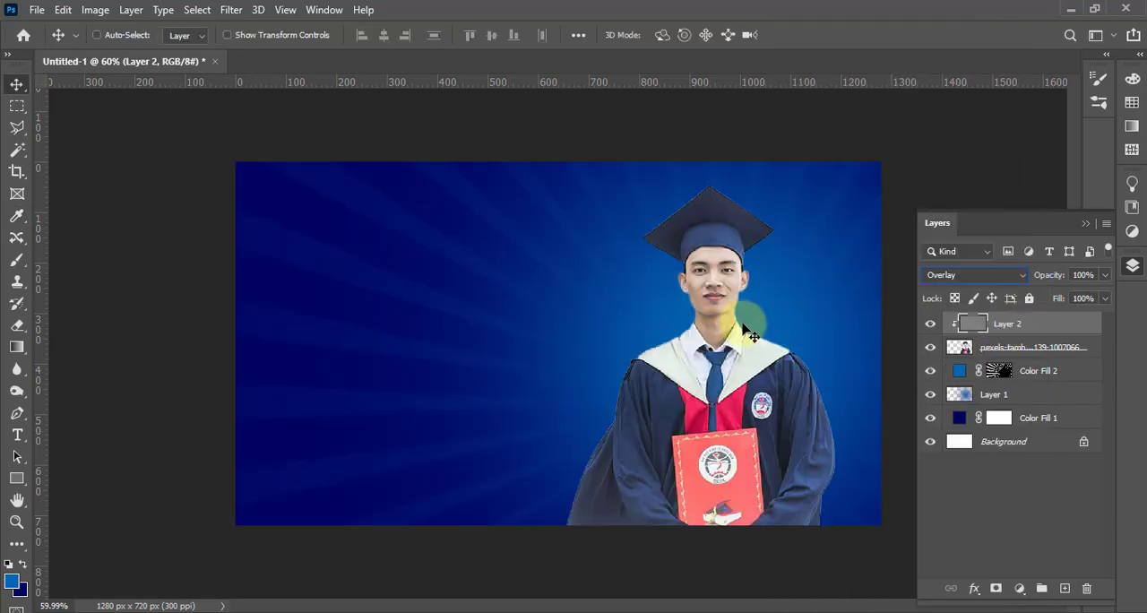
Burn the graduate's cap, gown edges, sleeves, red trim and collar on the gray overlay layer, using midtones at 83% exposure
scroll(812, 355, "up", 4)
left_click_drag(735, 344, 647, 342)
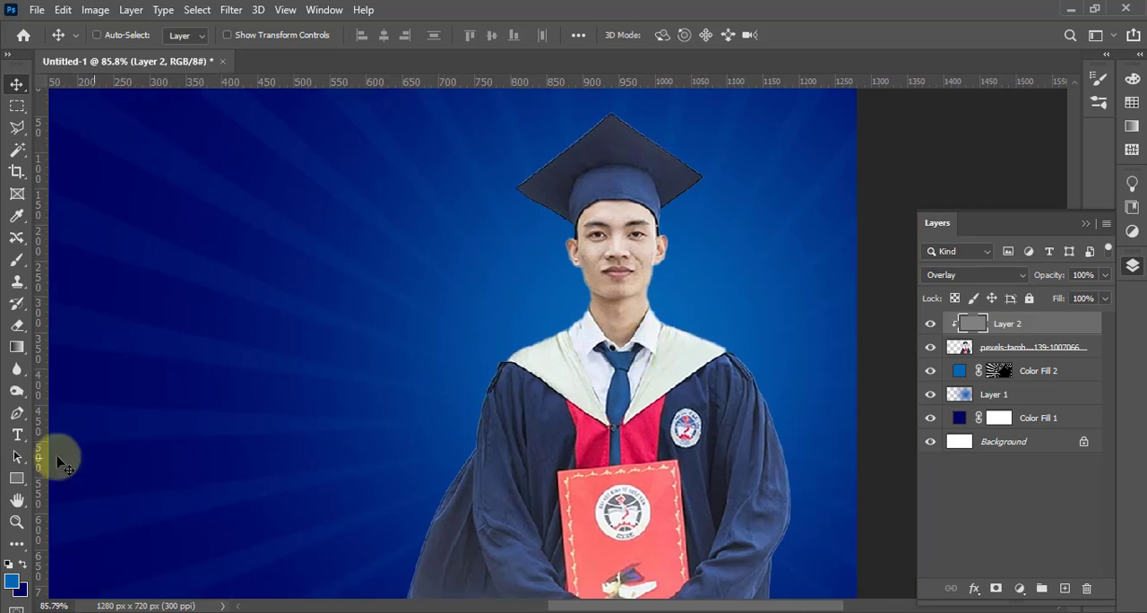
left_click(16, 393)
mouse_move(595, 125)
left_mouse_down()
mouse_move(682, 152)
mouse_move(708, 185)
mouse_move(610, 175)
mouse_move(650, 165)
mouse_move(529, 196)
left_mouse_up()
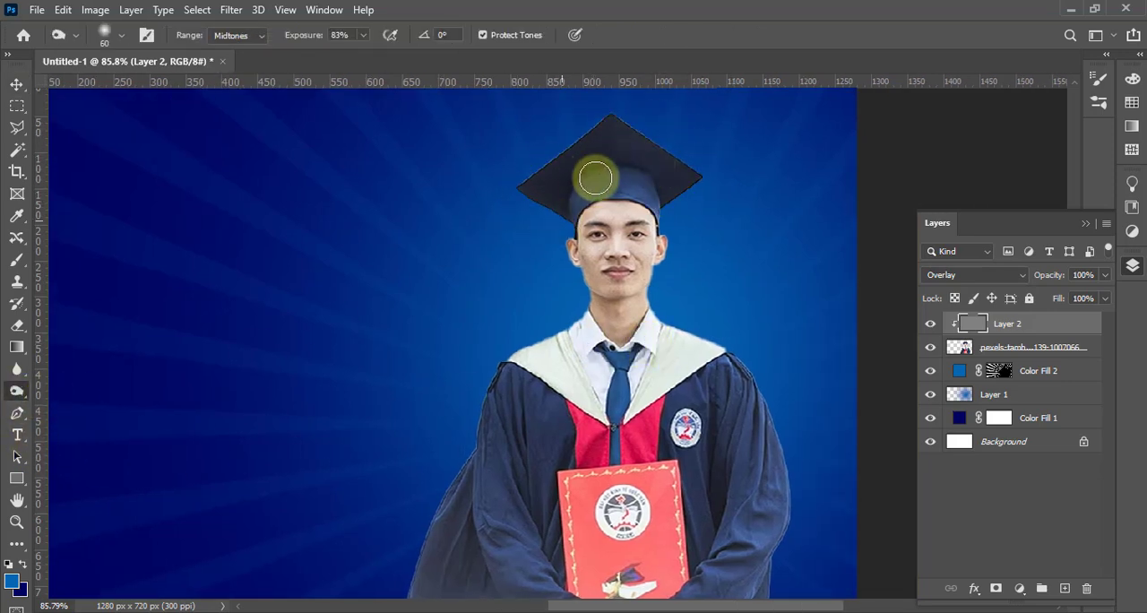
mouse_move(596, 178)
left_mouse_down()
mouse_move(566, 199)
mouse_move(650, 185)
mouse_move(669, 195)
mouse_move(518, 182)
left_mouse_up()
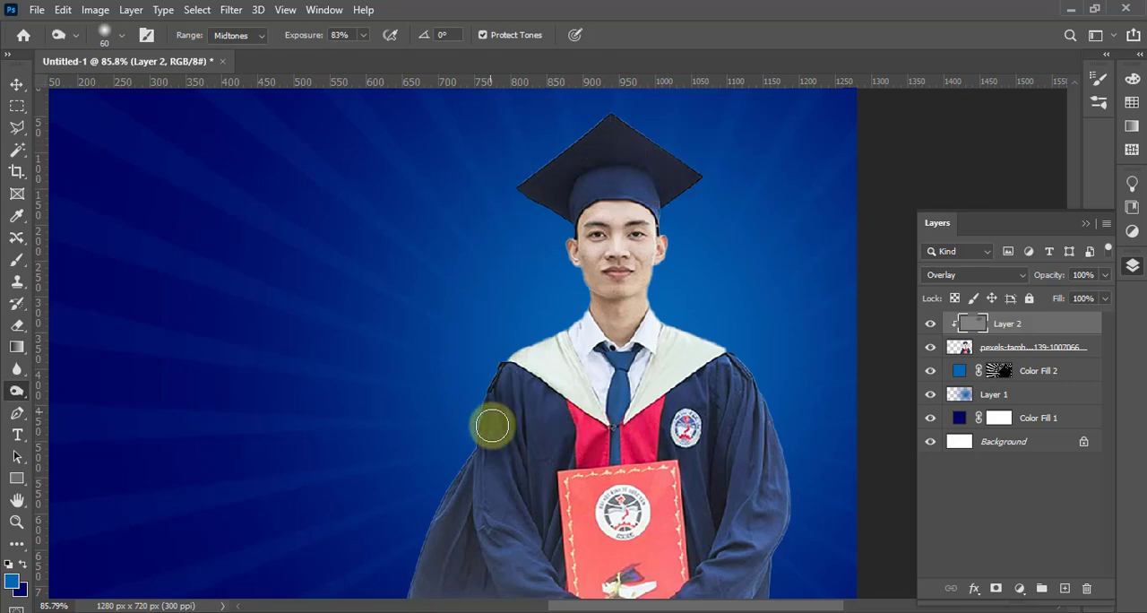
mouse_move(492, 426)
left_mouse_down()
mouse_move(431, 533)
mouse_move(417, 587)
mouse_move(425, 544)
mouse_move(484, 558)
left_mouse_up()
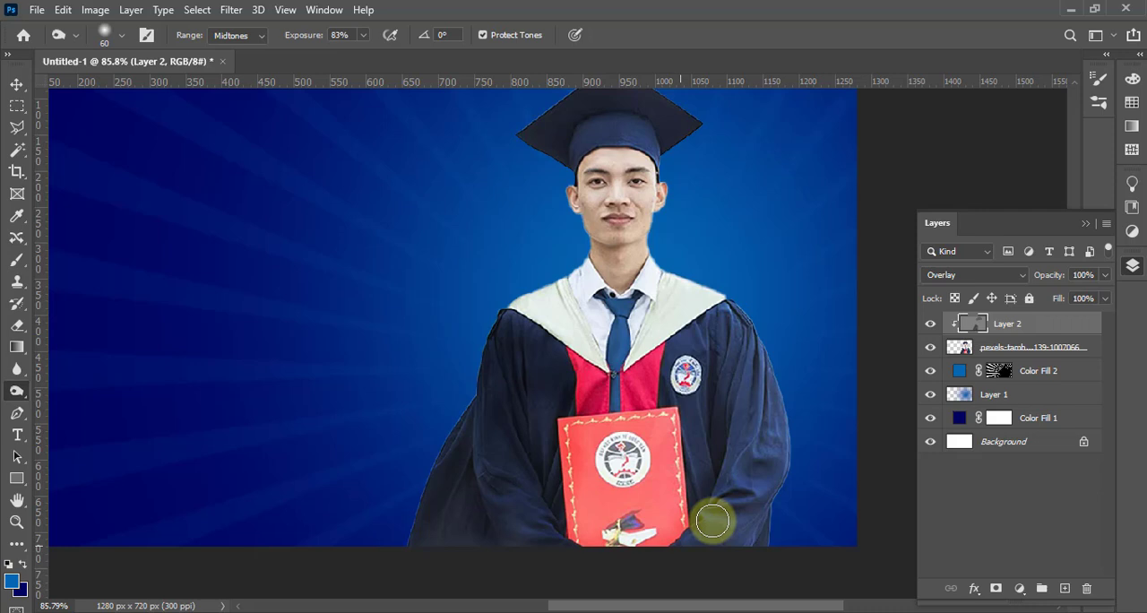
mouse_move(709, 520)
left_mouse_down()
mouse_move(719, 316)
mouse_move(764, 374)
mouse_move(770, 535)
left_mouse_up()
mouse_move(637, 357)
left_mouse_down()
mouse_move(675, 419)
mouse_move(589, 386)
left_mouse_up()
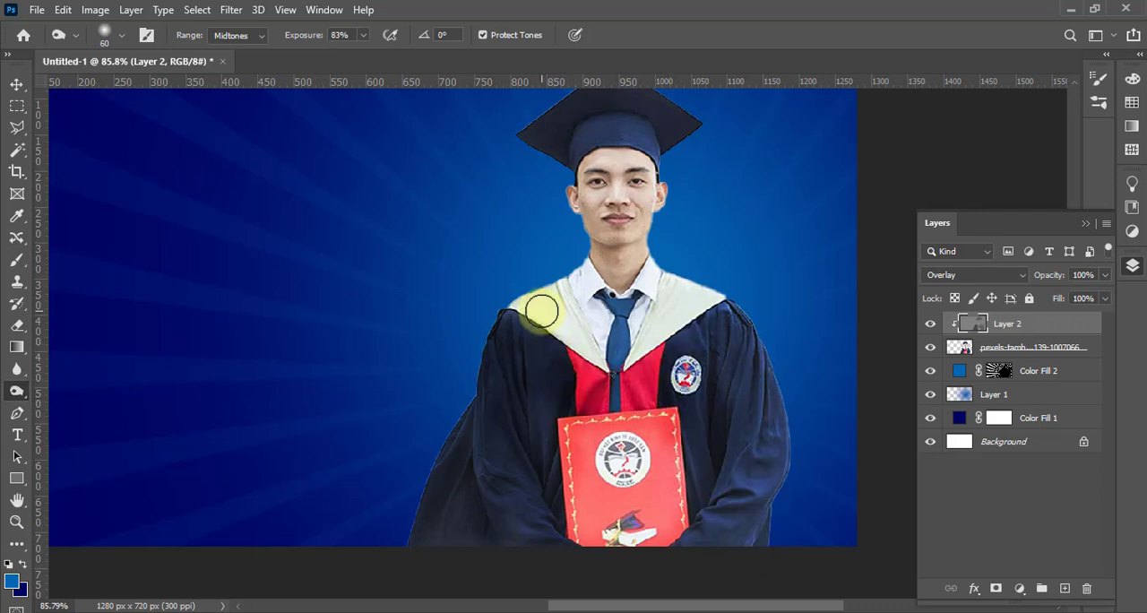
mouse_move(618, 336)
left_mouse_down()
mouse_move(631, 292)
mouse_move(598, 273)
left_mouse_up()
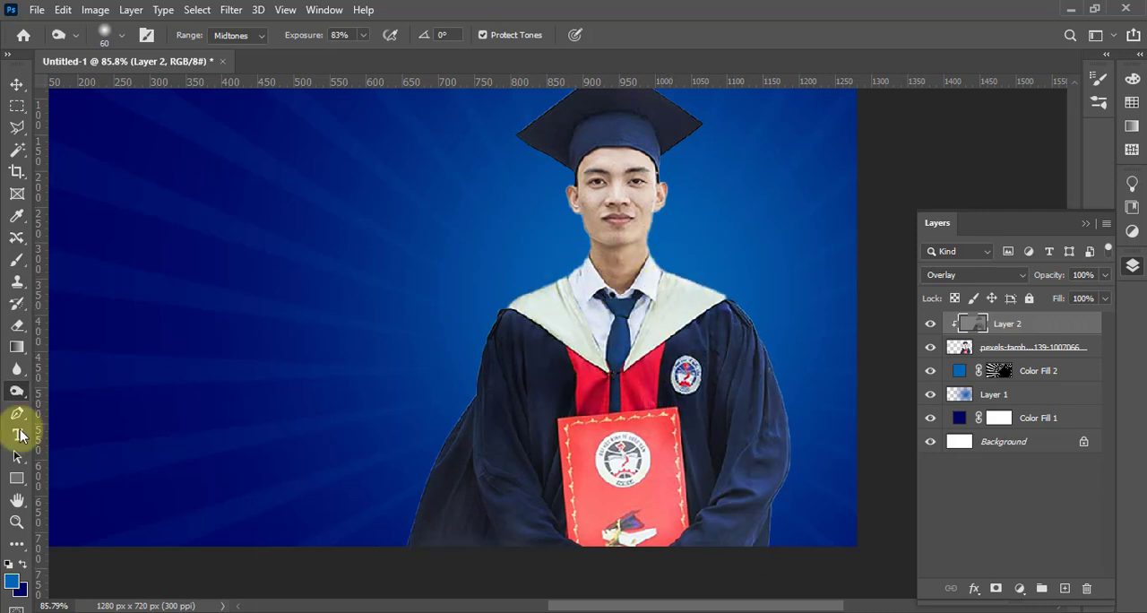
Dodge the graduate from the face down to the collar on the overlay layer, using midtones at 50% exposure
right_click(16, 391)
left_click(67, 384)
mouse_move(673, 221)
left_mouse_down()
mouse_move(575, 256)
mouse_move(598, 308)
left_mouse_up()
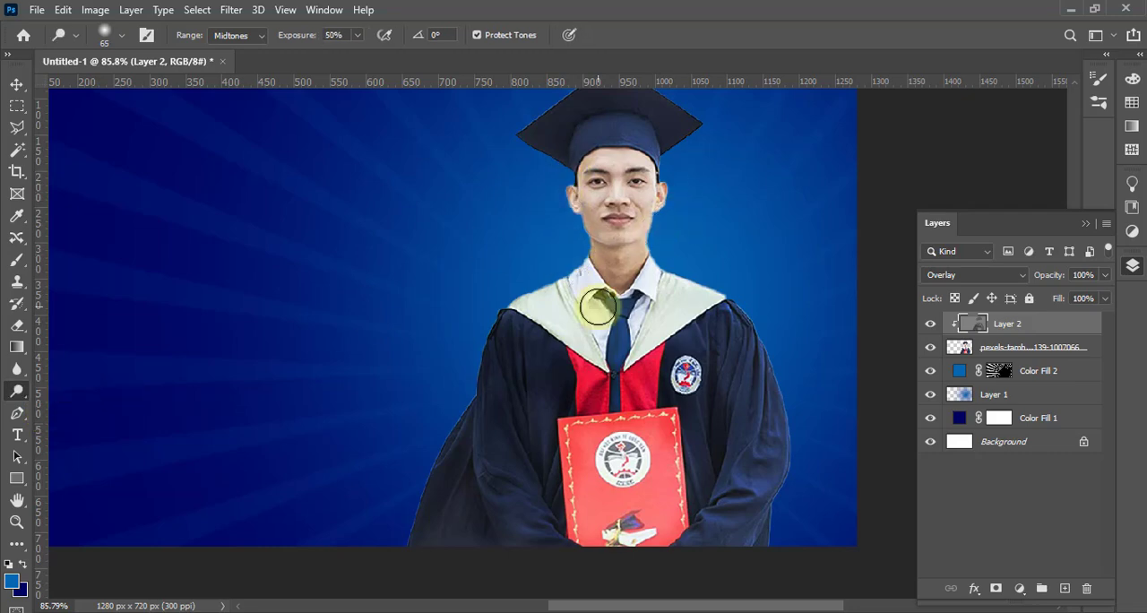
Return to the Burn tool at 21% exposure and subtly darken the edge of the graduate's face near the ear
right_click(16, 391)
left_click(65, 401)
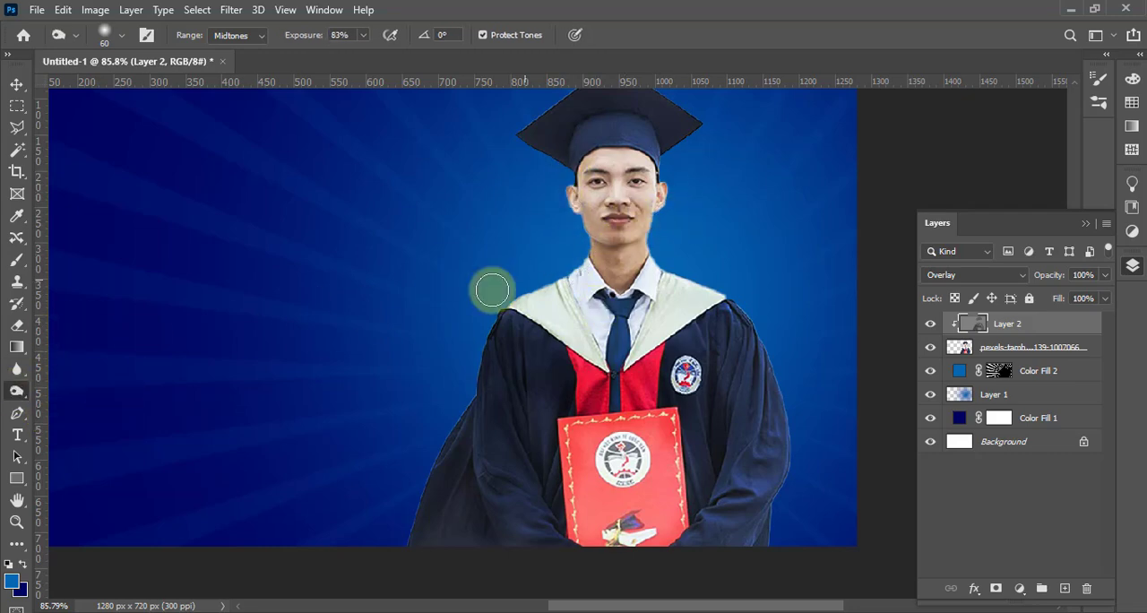
scroll(717, 230, "up", 5)
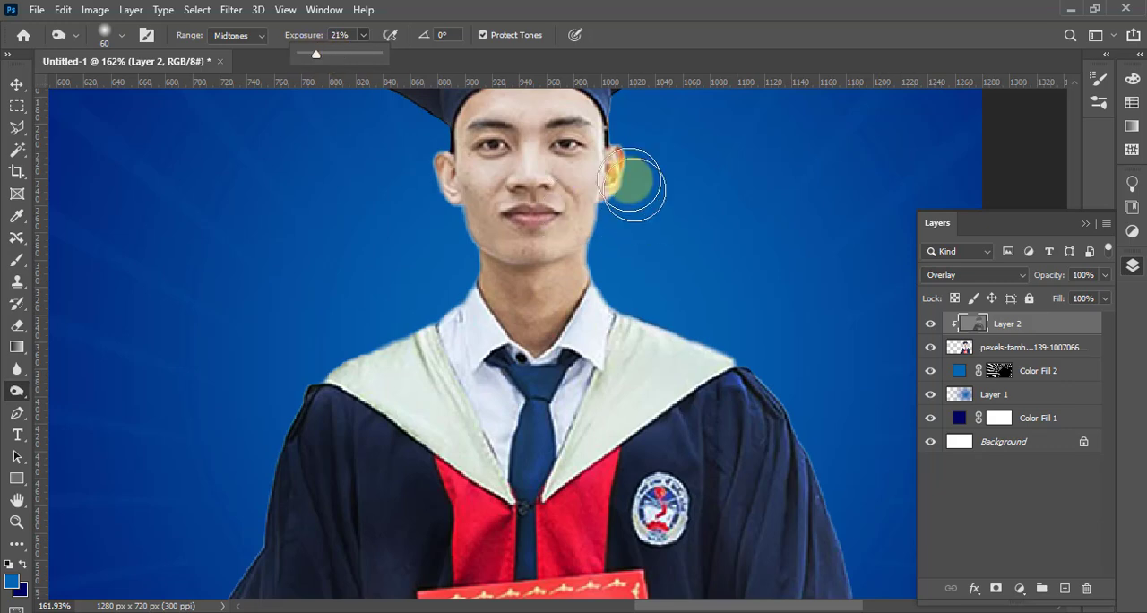
mouse_move(632, 186)
left_mouse_down()
mouse_move(595, 226)
mouse_move(600, 172)
mouse_move(477, 227)
mouse_move(484, 319)
mouse_move(448, 106)
mouse_move(637, 114)
mouse_move(607, 176)
mouse_move(599, 148)
mouse_move(476, 139)
mouse_move(666, 220)
left_mouse_up()
scroll(672, 260, "down", 7)
scroll(809, 351, "up", 1)
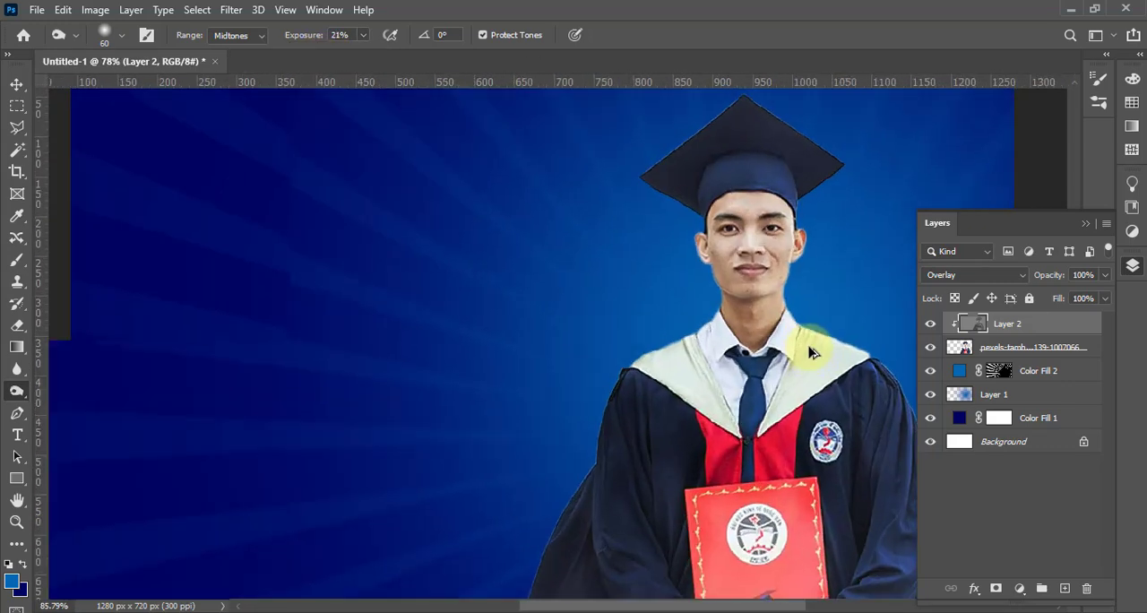
Brighten the graduate photo layer with Levels, setting the midtone input to 1.19
scroll(810, 351, "up", 3)
left_click(1014, 350, "shift")
left_click(1004, 348)
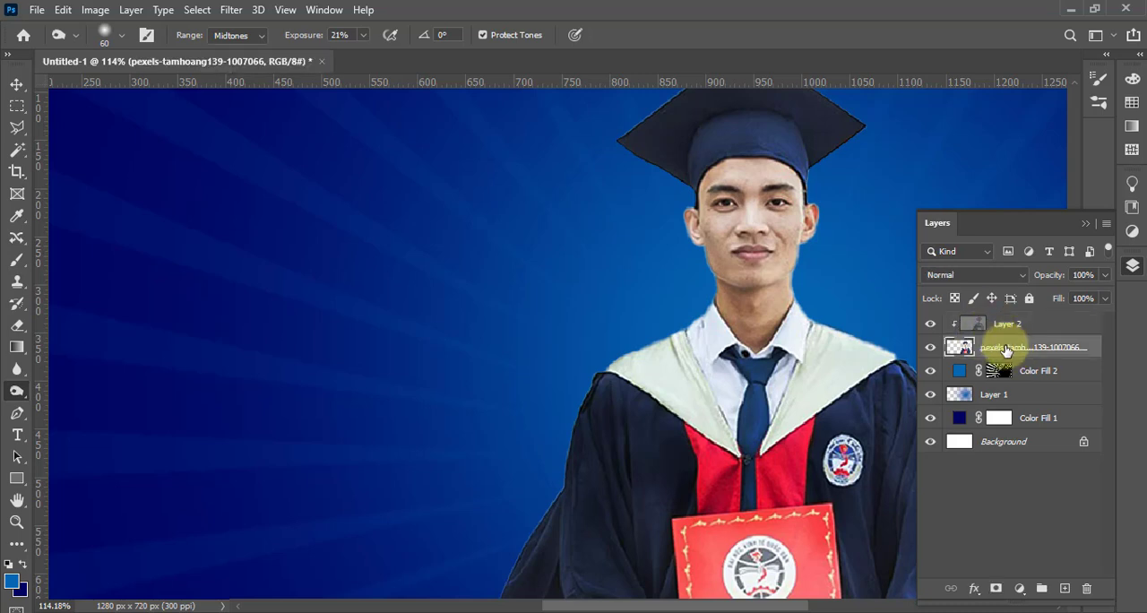
key("ctrl+l")
left_click_drag(347, 326, 339, 330)
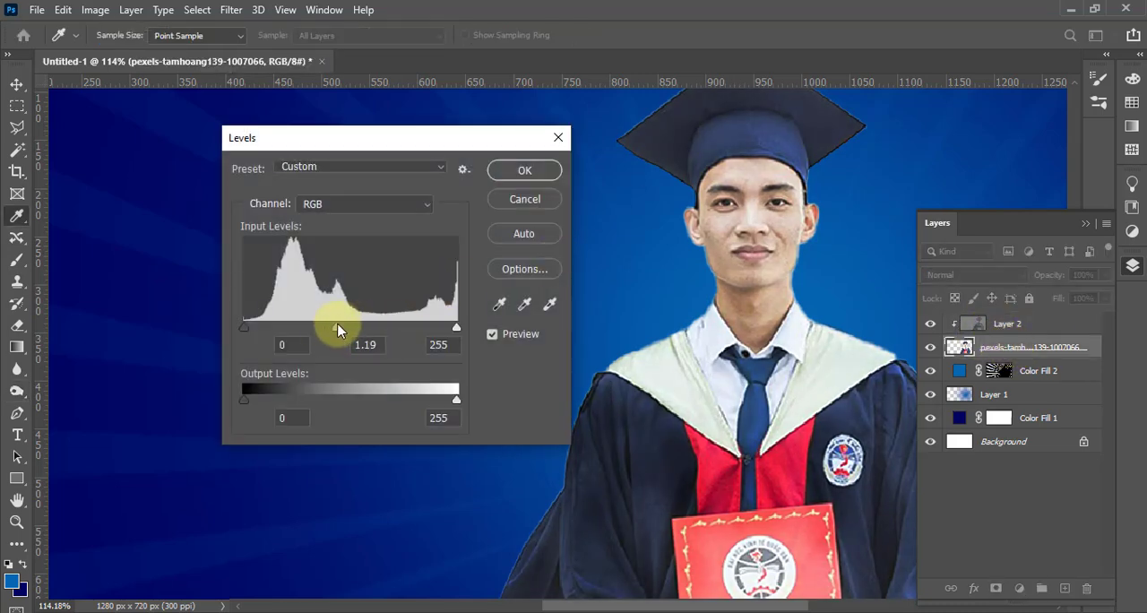
left_click(524, 170)
Lighten the graduate photo with Curves by raising the RGB midpoint from input 132 to output 144
left_click(95, 8)
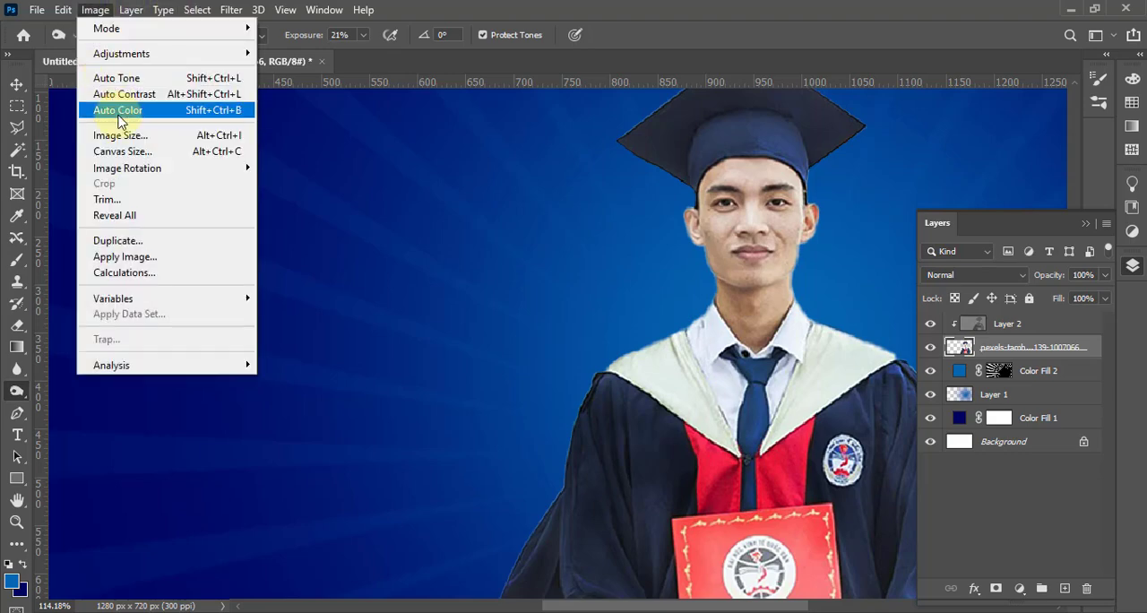
mouse_move(125, 53)
left_click(287, 84)
left_click_drag(602, 128, 306, 128)
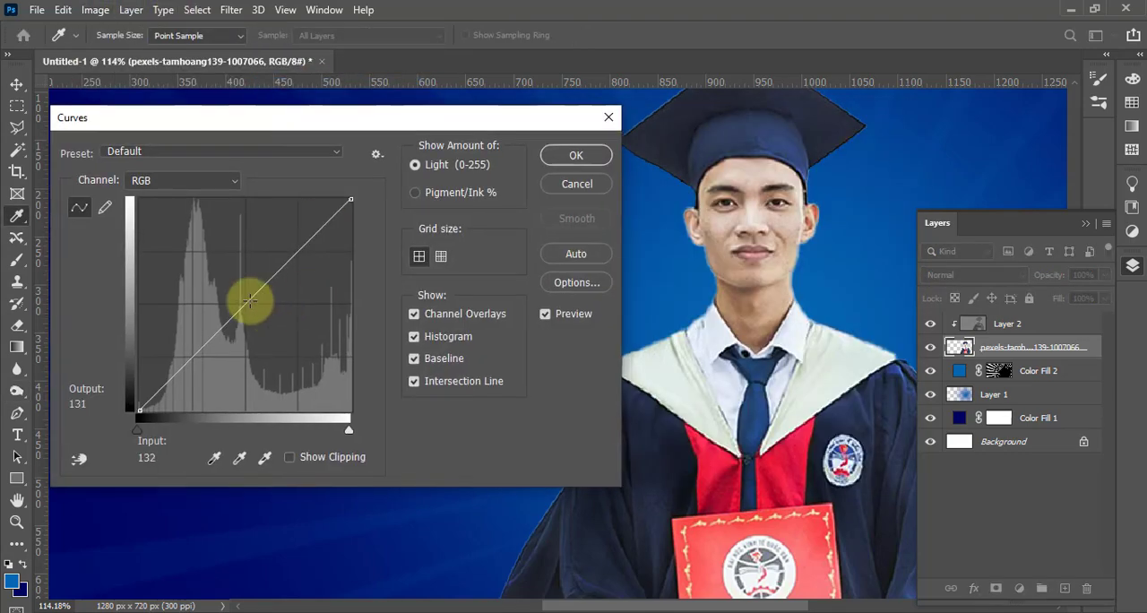
left_click_drag(249, 299, 249, 285)
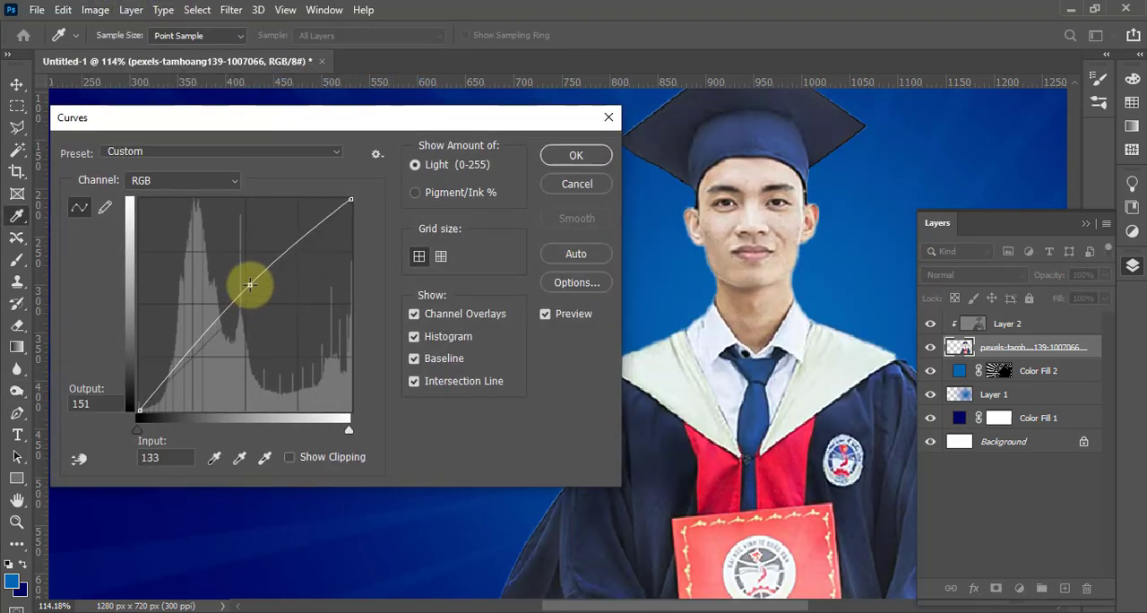
left_click(560, 155)
Shift the graduate photo's Color Balance toward blue, with +11 in the midtones and +2 in the highlights
key("ctrl+b")
left_click(228, 379)
mouse_move(324, 330)
left_mouse_down()
mouse_move(342, 335)
mouse_move(365, 312)
mouse_move(324, 313)
left_mouse_up()
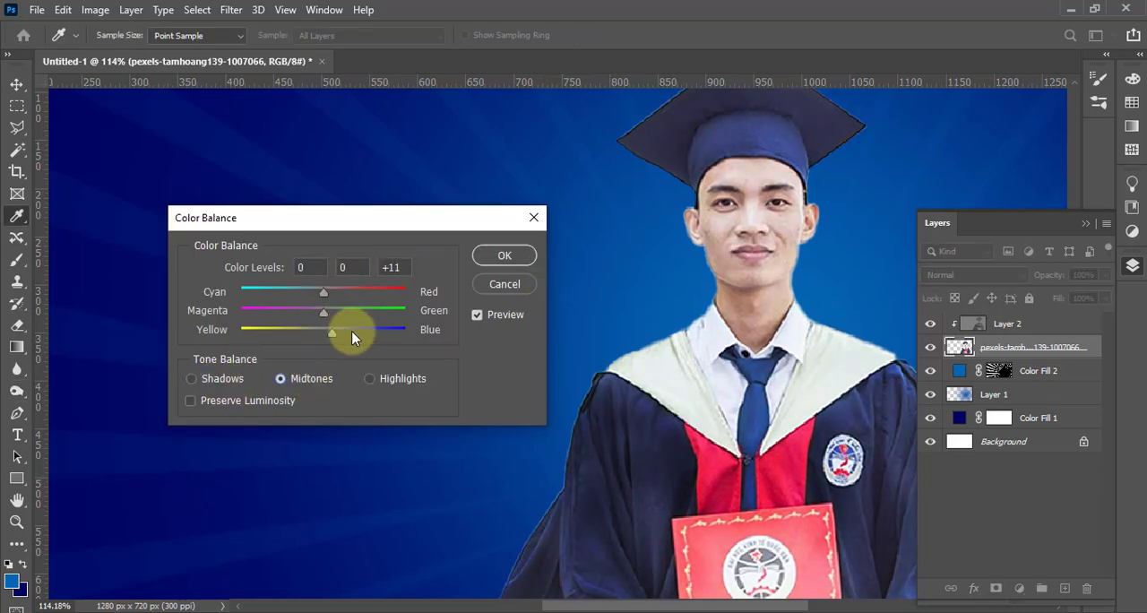
left_click(369, 378)
key("Return")
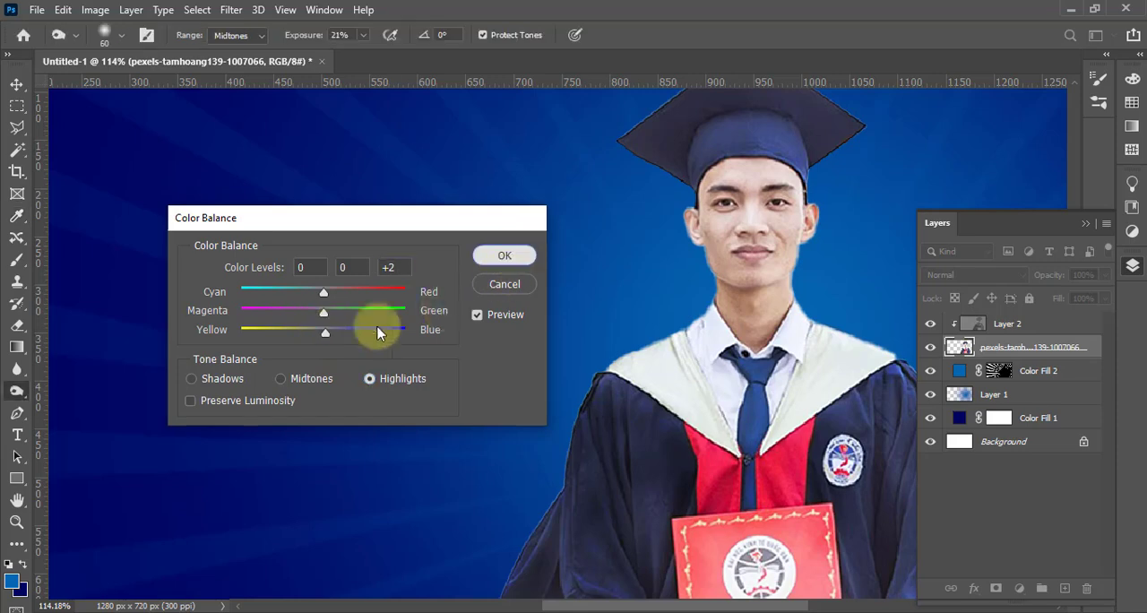
Examine the retouched graduate's cap, face and gown against the blue background
scroll(409, 328, "down", 5)
scroll(540, 346, "up", 1)
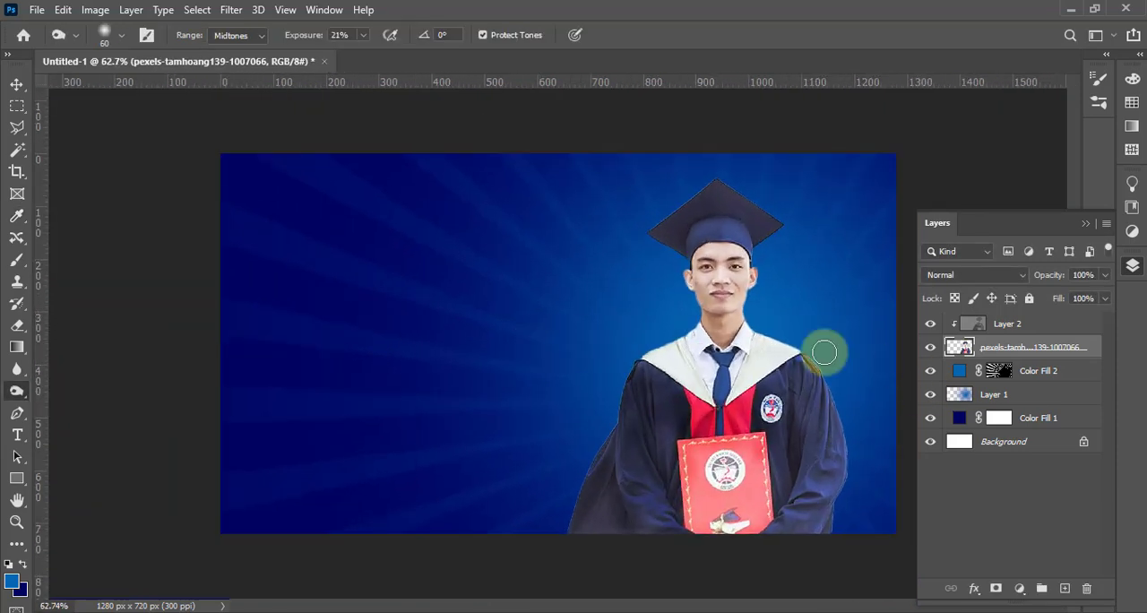
scroll(763, 174, "up", 6)
scroll(548, 268, "down", 10)
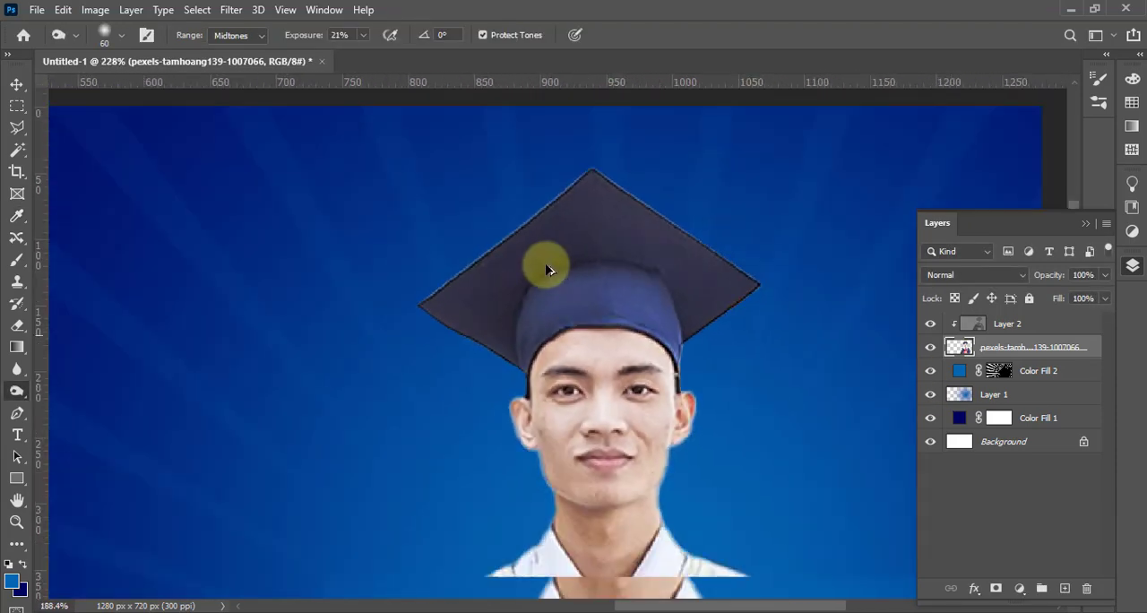
scroll(614, 363, "up", 5)
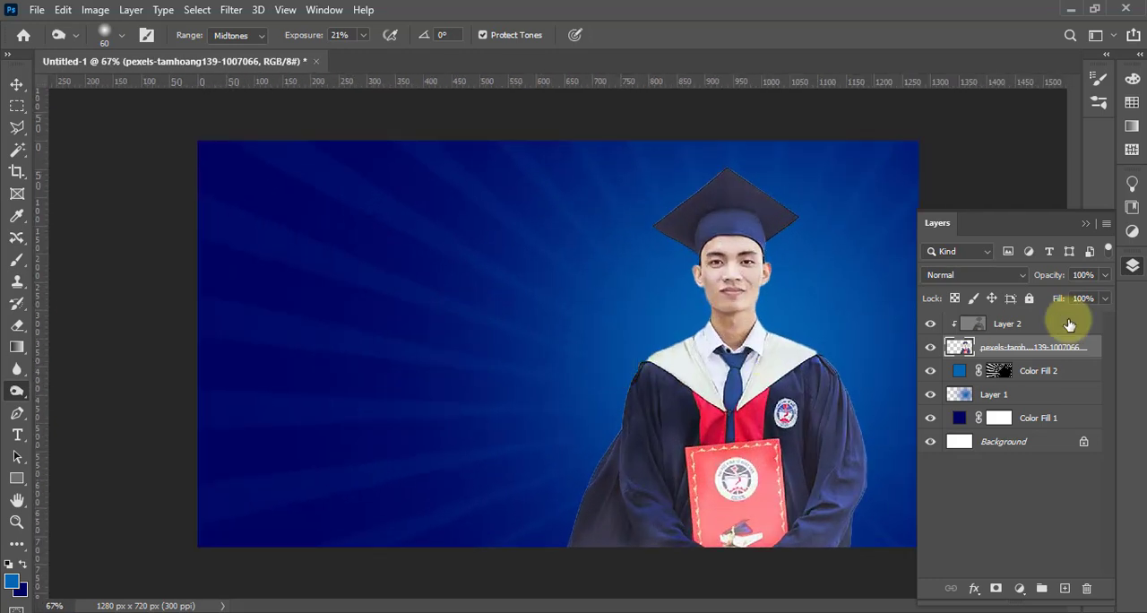
left_click(16, 106)
left_click(16, 84)
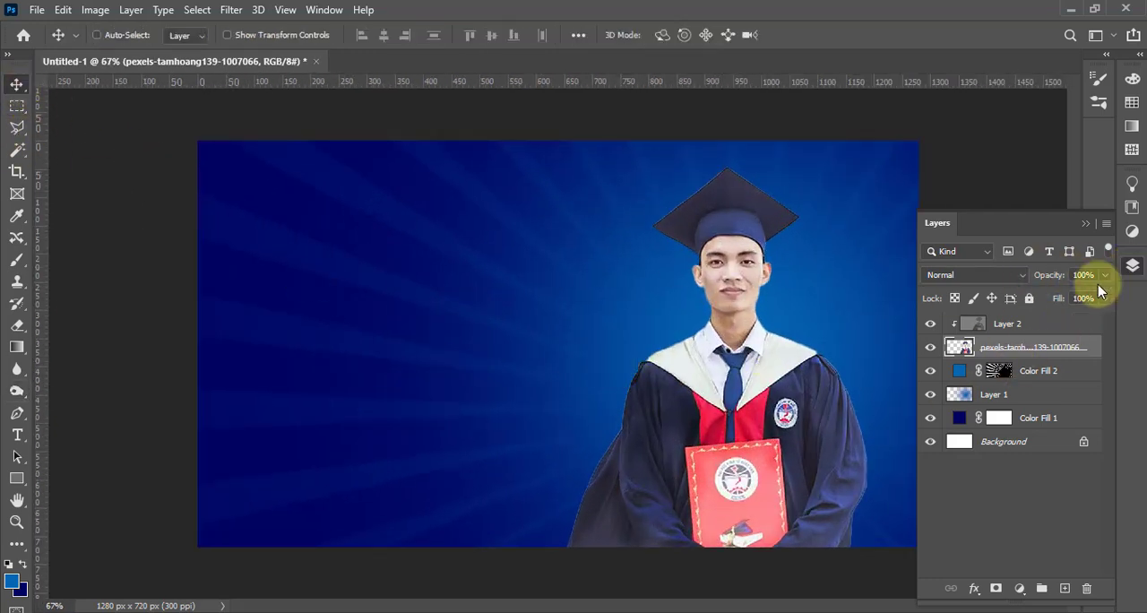
left_click(1133, 265)
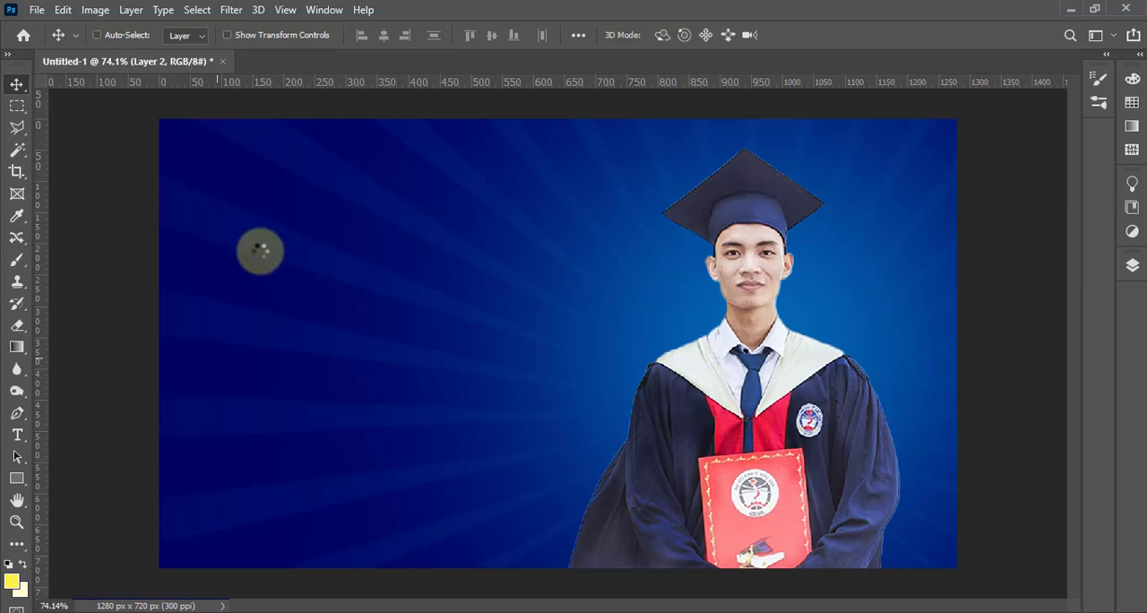
Add the white text "CHOICE YOUR BEST" in Roboto Black at 48 pt on the empty side of the background
key("t")
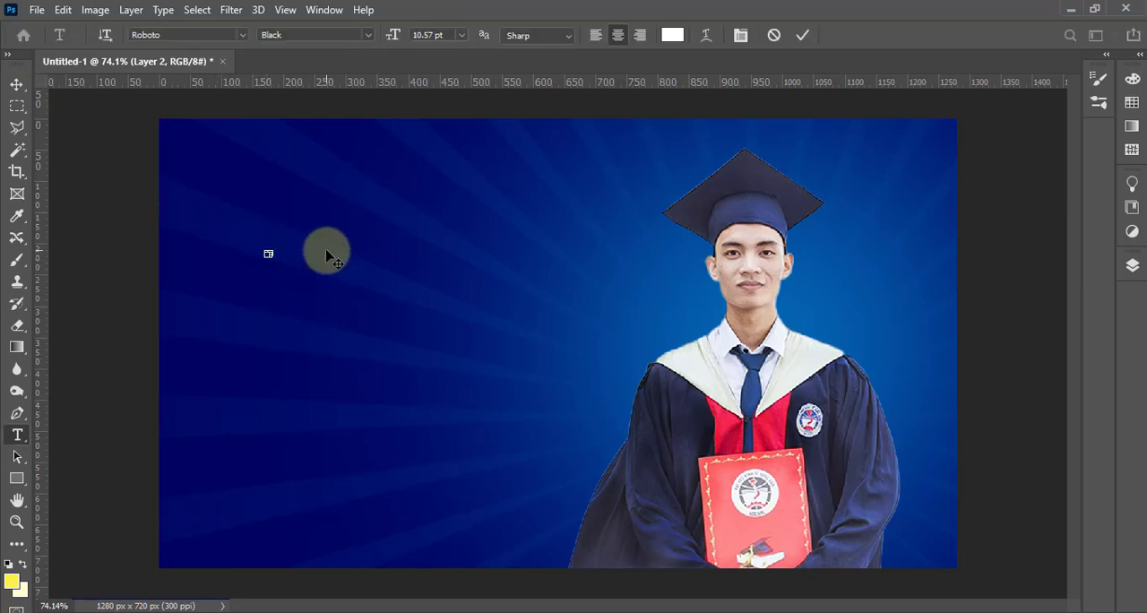
left_click(461, 35)
left_click(453, 228)
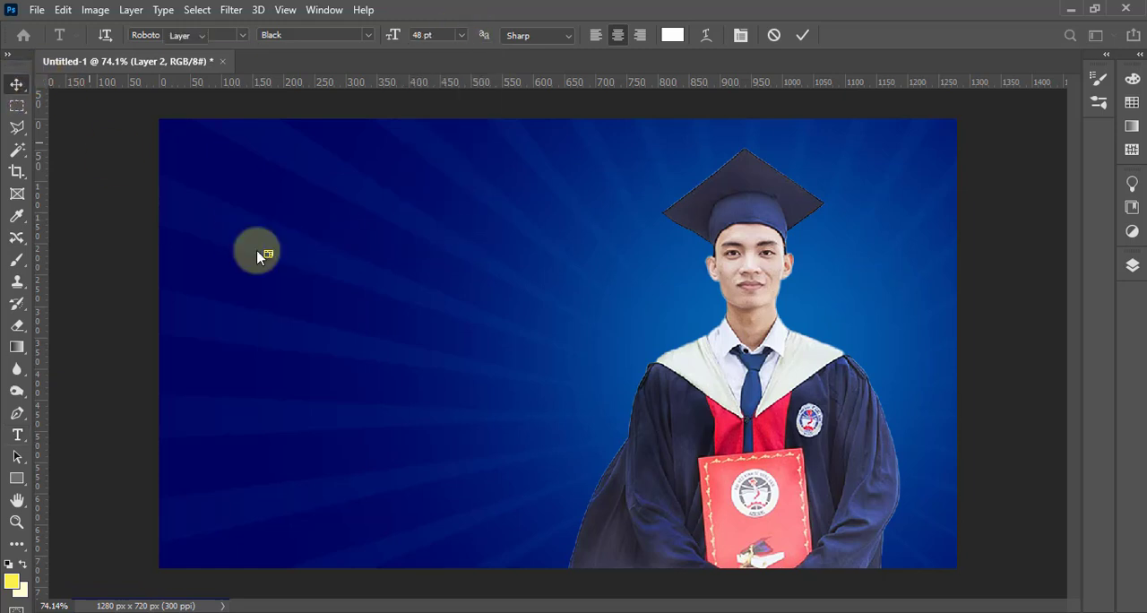
key("t")
left_click(251, 249)
type("CHOICE YOUR BEST")
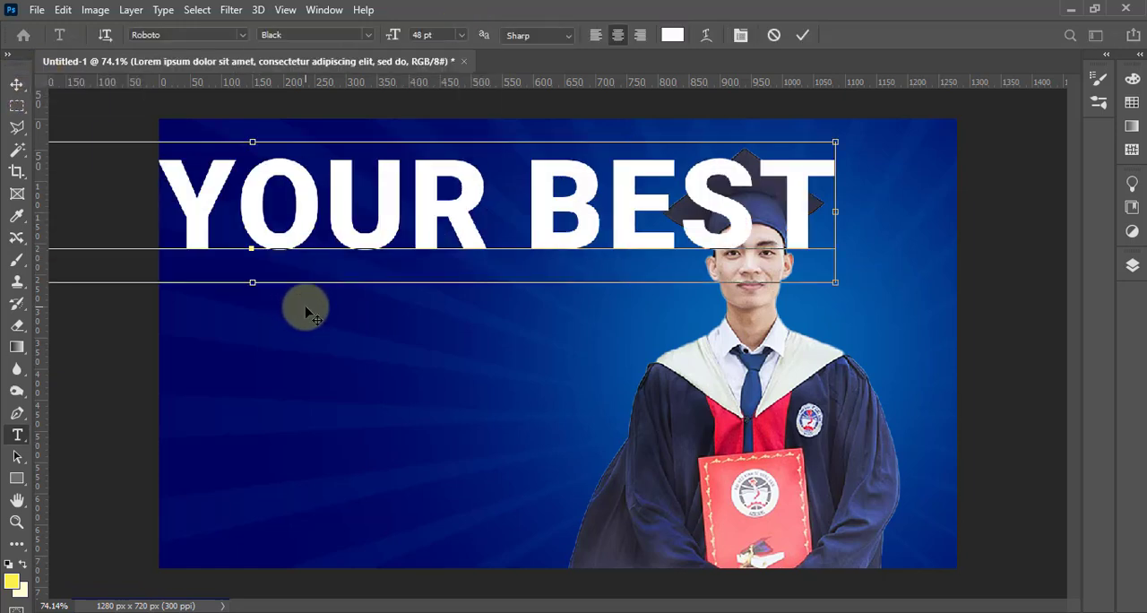
key("ctrl+a")
left_click(16, 84)
Scale CHOICE YOUR BEST down to about 11 pt beside the graduate and place a vertical guide at the text's left edge
key("ctrl+t")
left_click_drag(830, 265, 258, 282)
left_click_drag(217, 247, 493, 273)
left_click_drag(420, 255, 400, 254)
key("Return")
left_click_drag(39, 282, 211, 284)
Add a two-line white text reading "COLLEGE ADMISSION" in Roboto Black at 48 pt and select all of it
key("t")
left_click(310, 337)
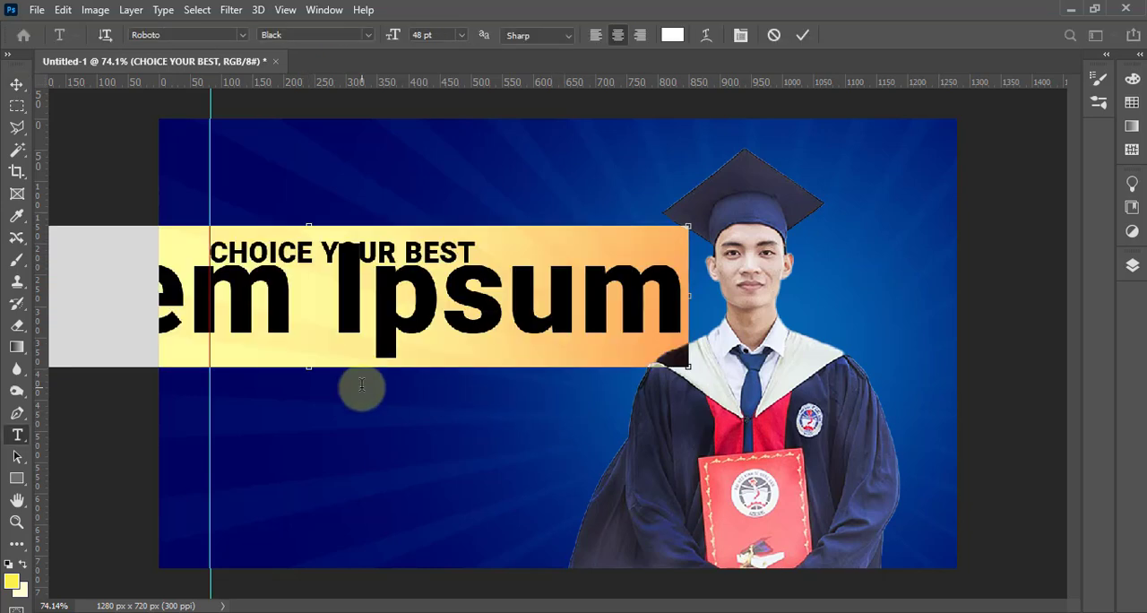
type("COLLEGE ADMISSION")
key("ctrl+a")
Set the leading of the COLLEGE ADMISSION text to 40 pt
key("ctrl+t")
left_click(819, 208)
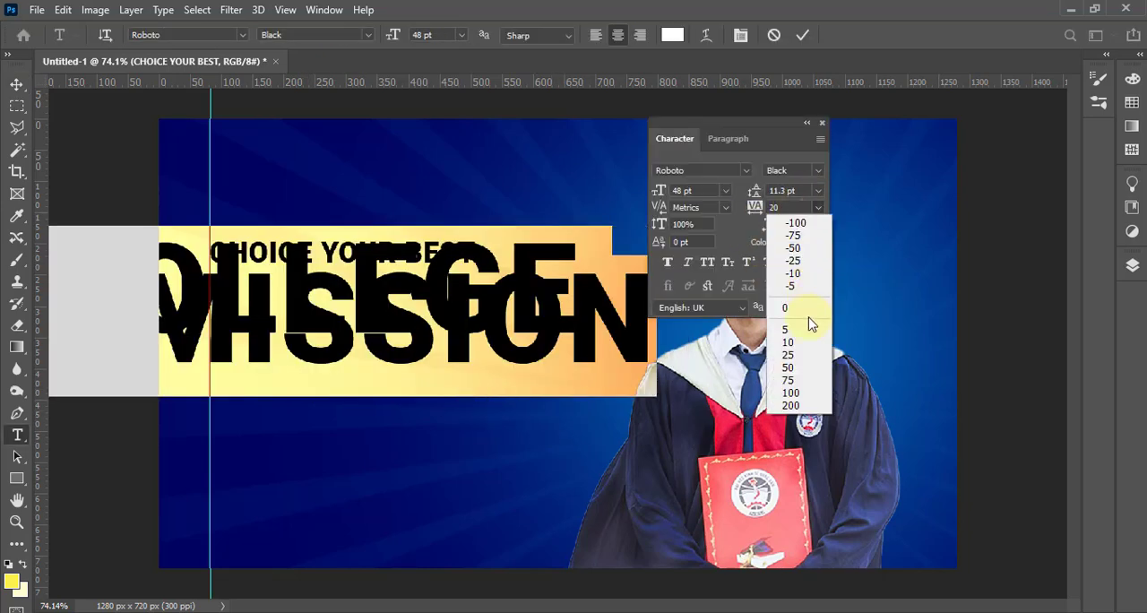
left_click(814, 192)
left_click(818, 190)
left_click(802, 363)
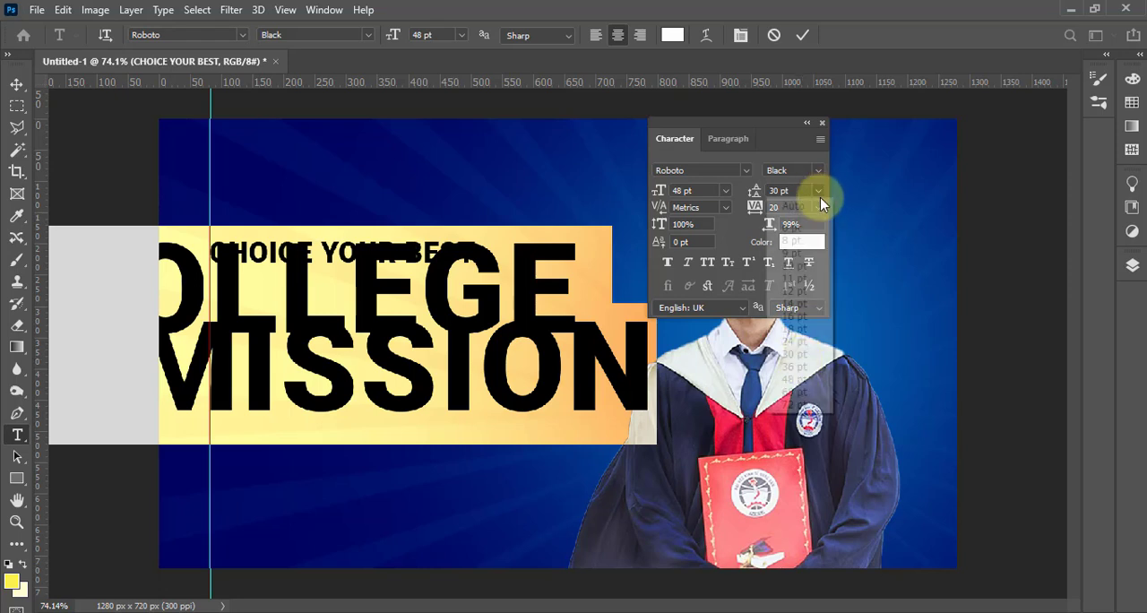
left_click(817, 190)
left_click(794, 379)
left_click(817, 192)
left_click(817, 191)
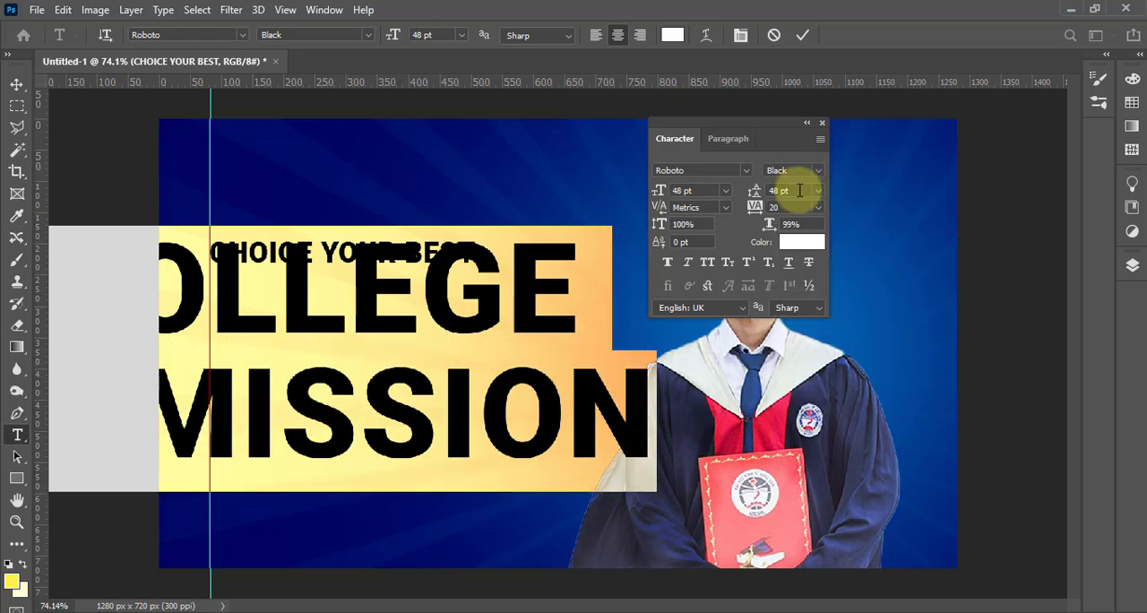
left_click(818, 192)
left_click(794, 367)
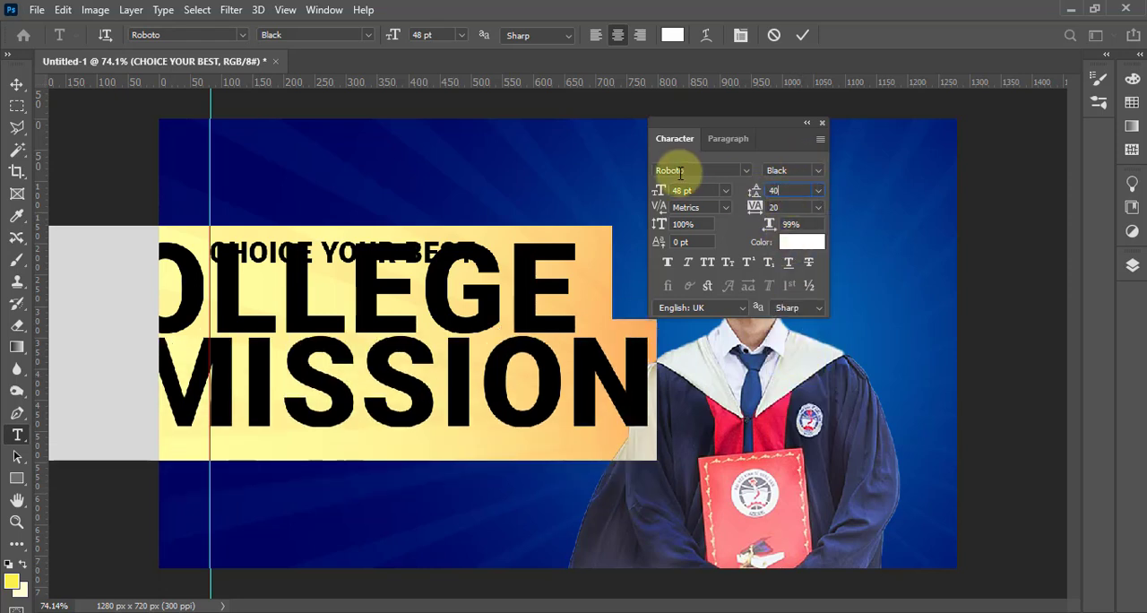
type("40")
key("Return")
Scale COLLEGE ADMISSION down with Free Transform and position it directly beneath the CHOICE YOUR BEST line
left_click(18, 87)
key("ctrl+t")
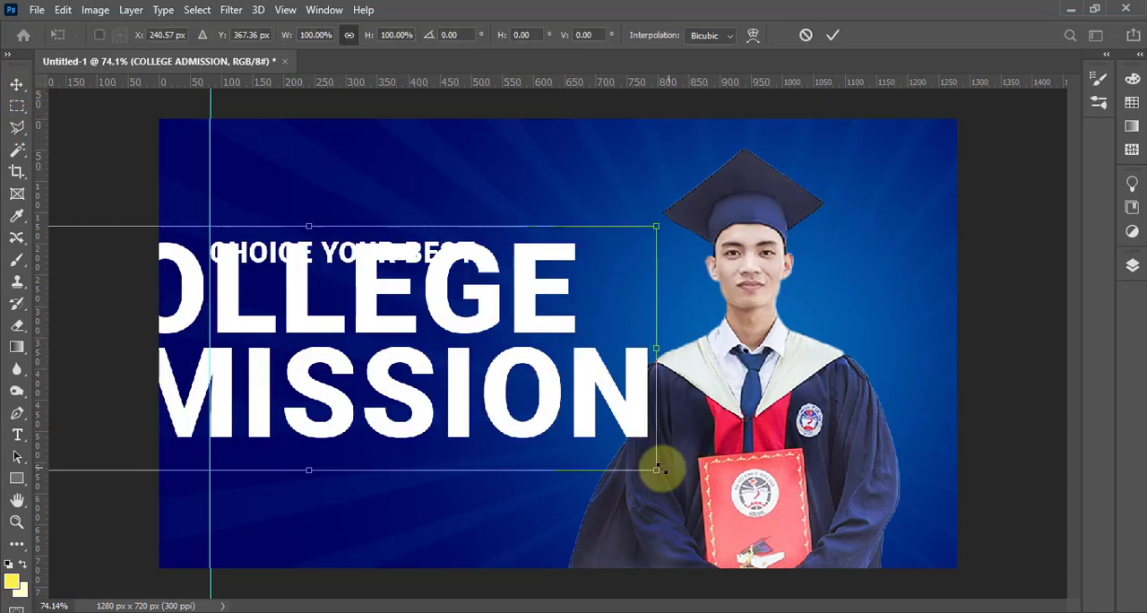
left_click_drag(659, 469, 306, 386)
left_click_drag(215, 320, 465, 372)
left_click_drag(571, 405, 602, 417)
mouse_move(514, 383)
left_mouse_down()
mouse_move(481, 368)
mouse_move(494, 373)
left_mouse_up()
key("Return")
Change the CHOICE YOUR BEST line to Roboto Regular and move it so that it sits centred above COLLEGE
double_click(358, 234)
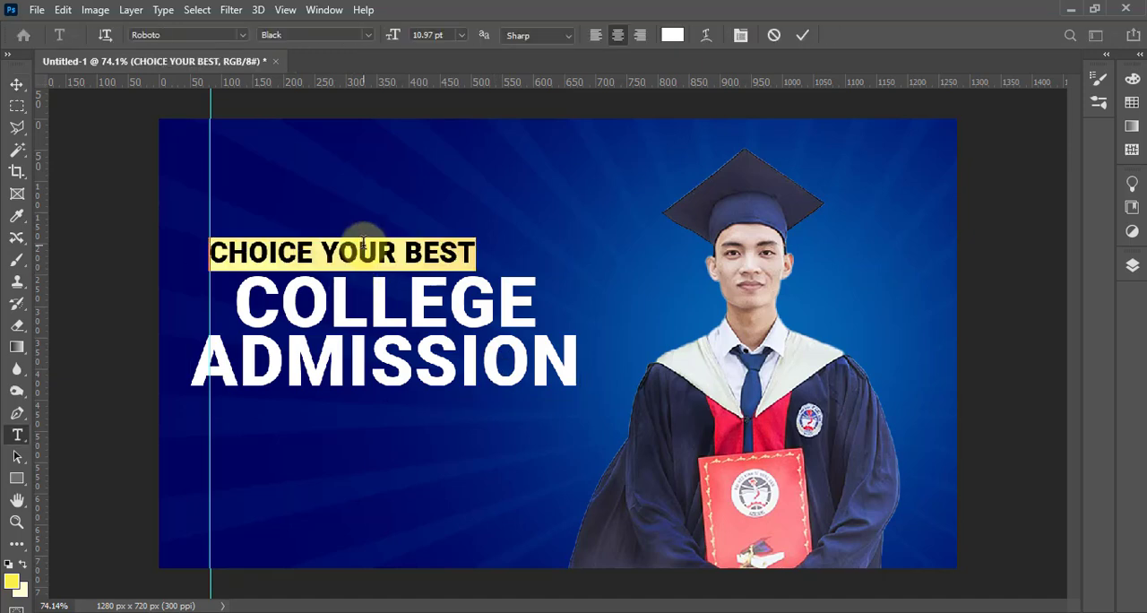
key("ctrl+t")
left_click(744, 170)
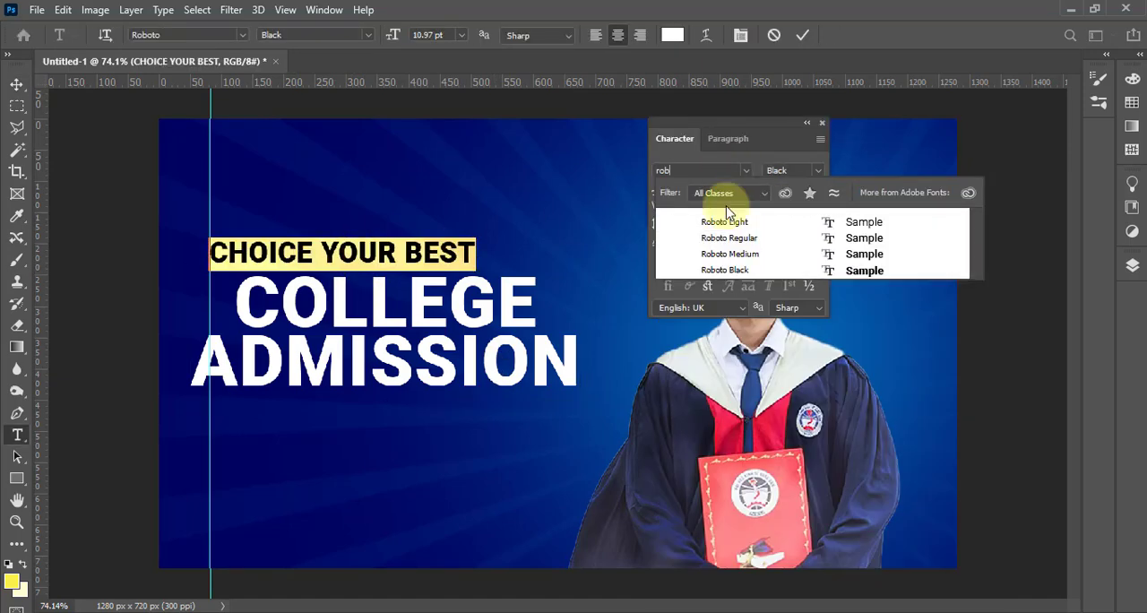
left_click(704, 239)
left_click(17, 84)
left_click_drag(389, 270, 419, 247)
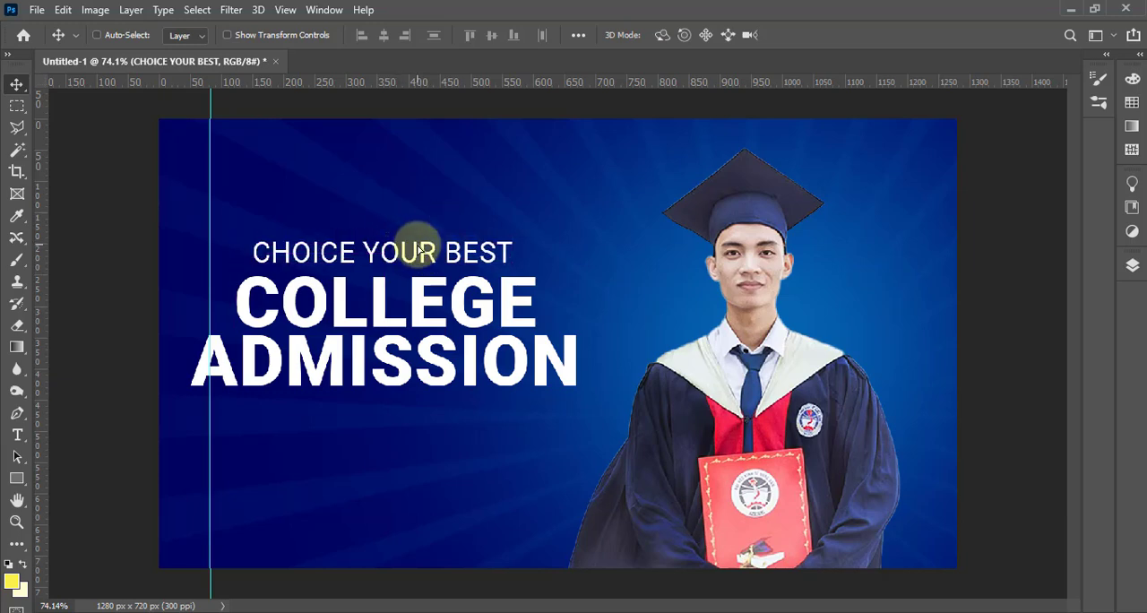
Add a Gradient Overlay to COLLEGE ADMISSION and set its first colour stop to the yellow foreground colour
right_click(413, 306)
left_click(506, 314)
left_click(1133, 269)
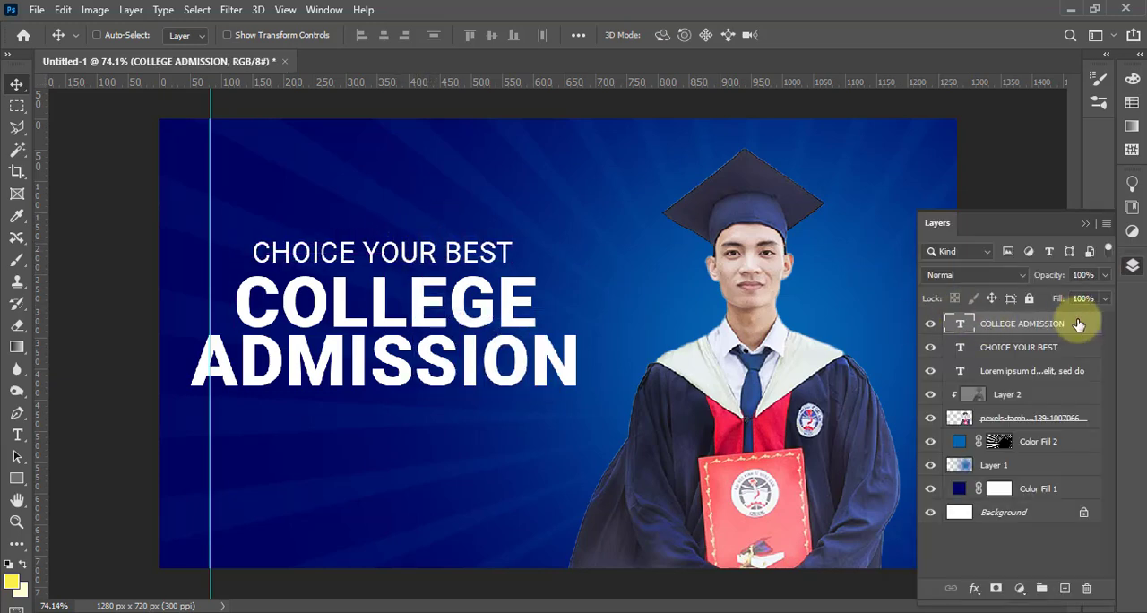
left_click(536, 379)
left_click(804, 227)
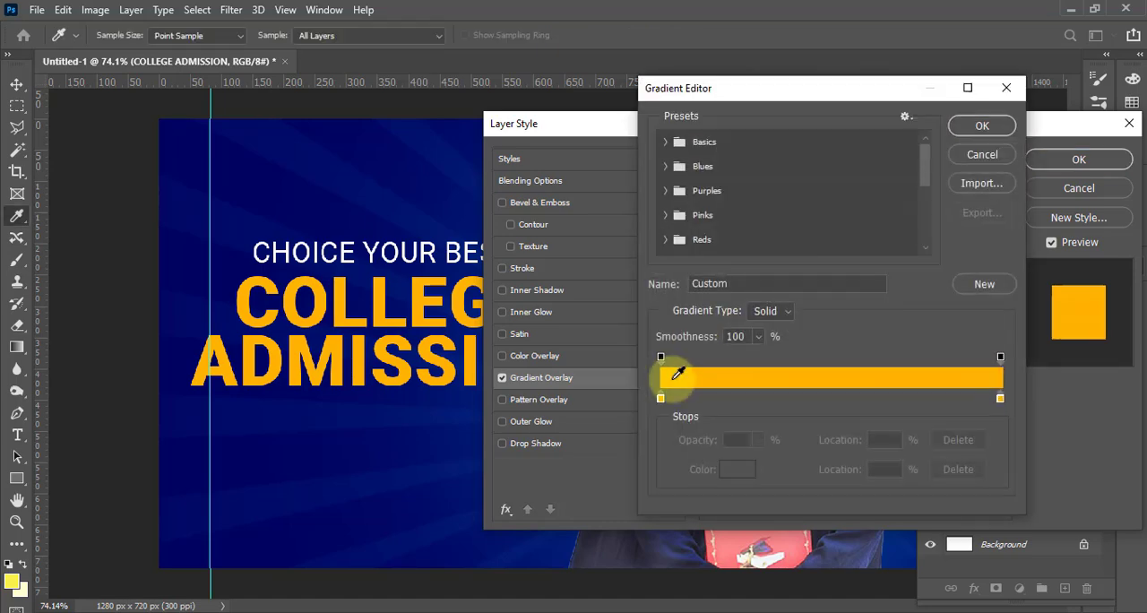
left_click(660, 399)
left_click(732, 475)
left_click(13, 582)
left_click(1071, 166)
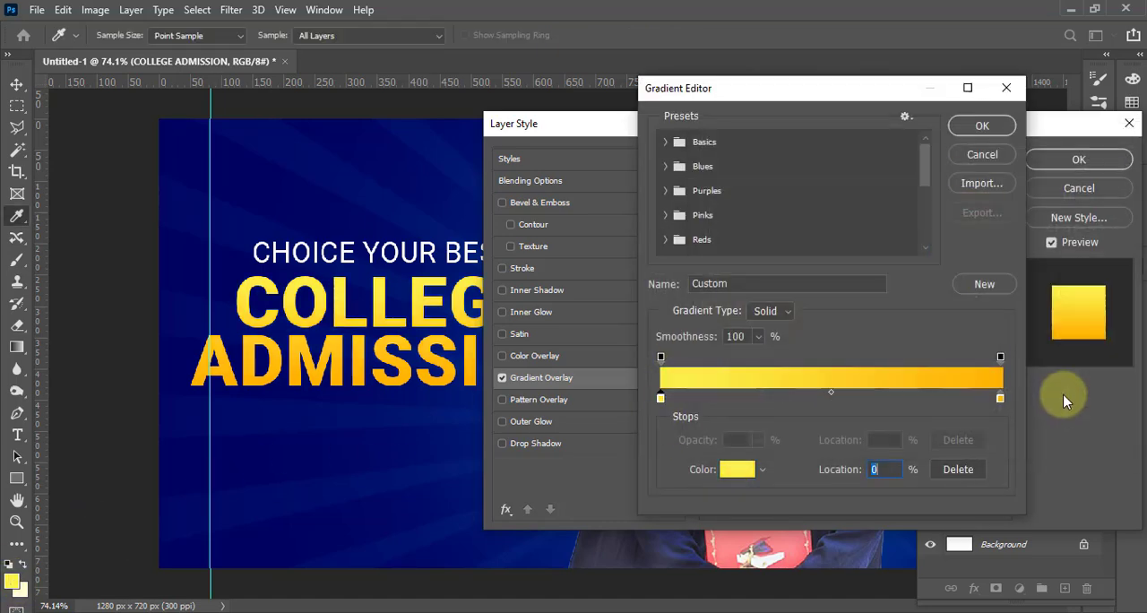
Set the gradient's end colour stop to the pale yellow fffed0 and apply the overlay to COLLEGE ADMISSION
left_click(736, 469)
left_click(55, 570)
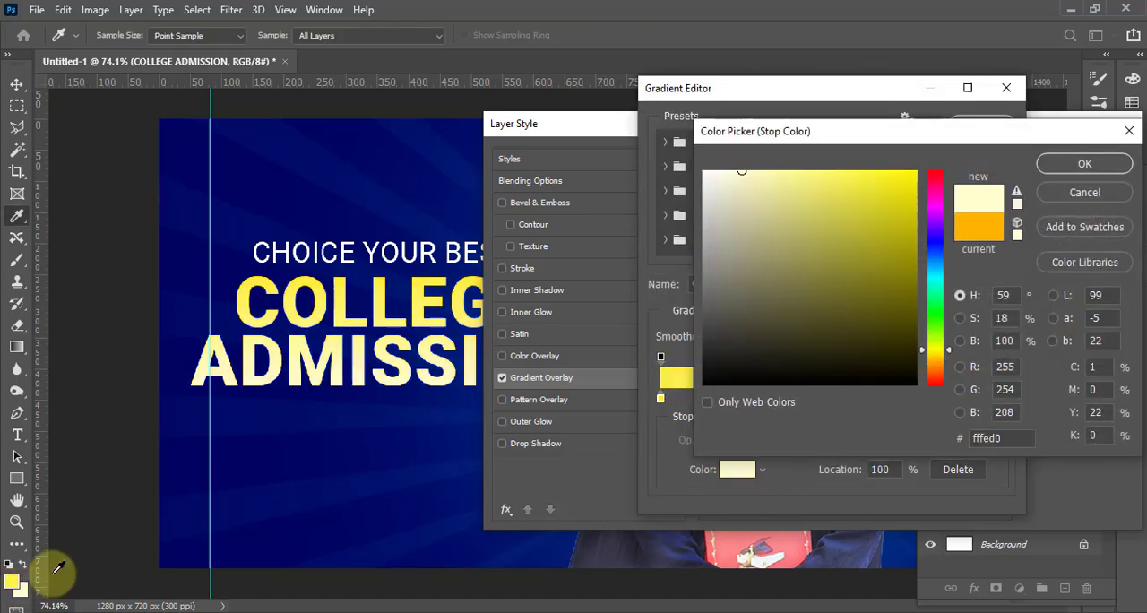
left_click(1052, 169)
left_click(983, 123)
left_click_drag(839, 300, 812, 301)
key("Return")
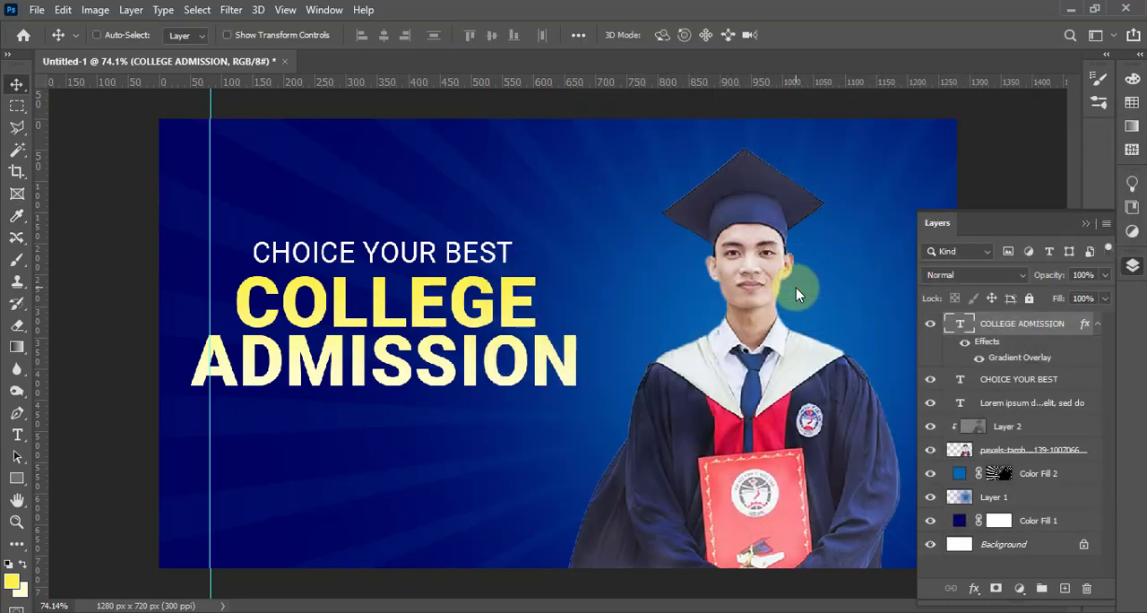
Set the angle of COLLEGE ADMISSION's Gradient Overlay to 102° so the yellow fades downward
double_click(1018, 331)
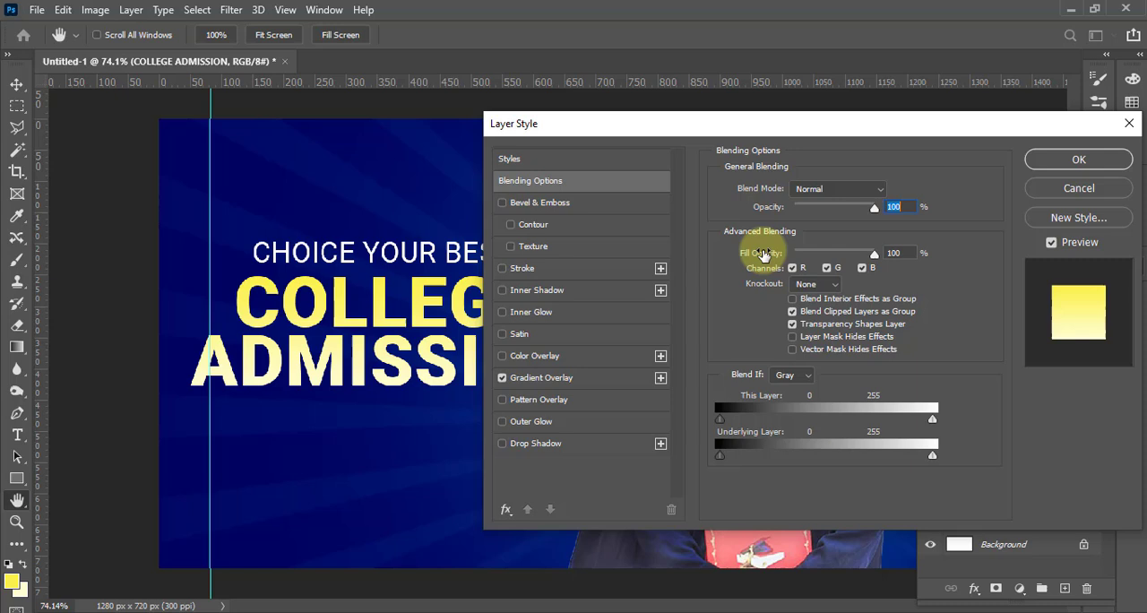
left_click(542, 378)
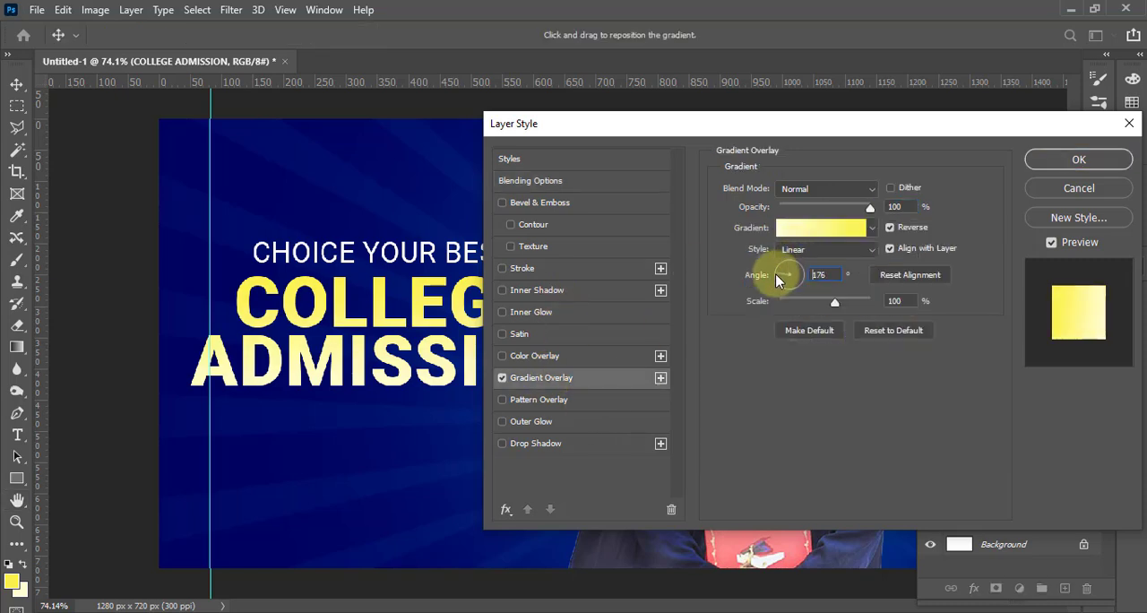
left_click_drag(776, 273, 786, 262)
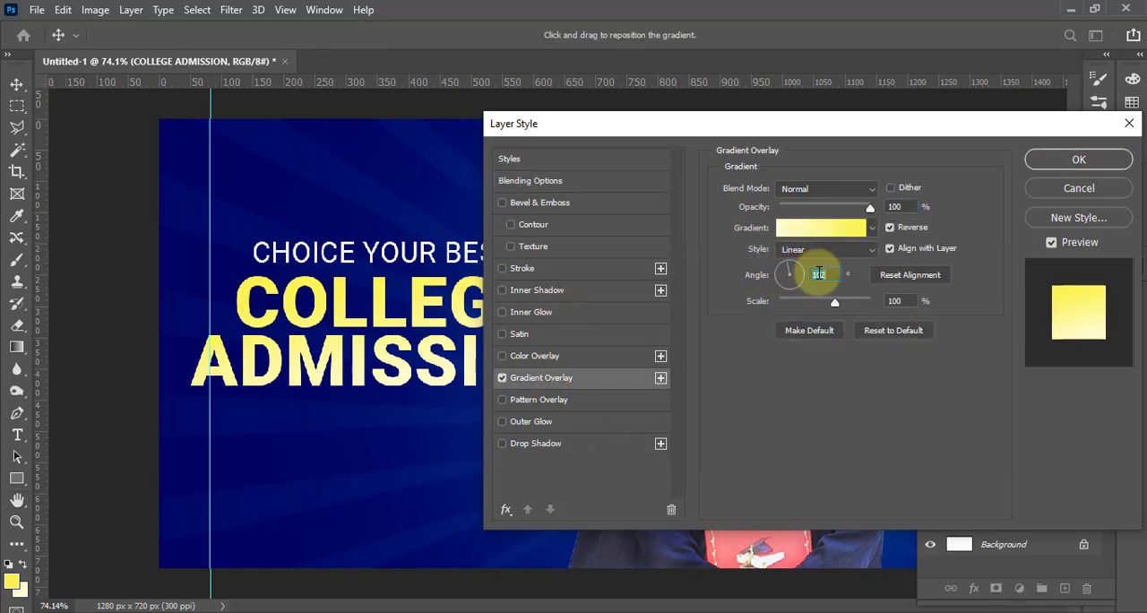
left_click(1079, 160)
Enlarge only the word COLLEGE to 37.62 pt
key("t")
left_click_drag(555, 300, 168, 295)
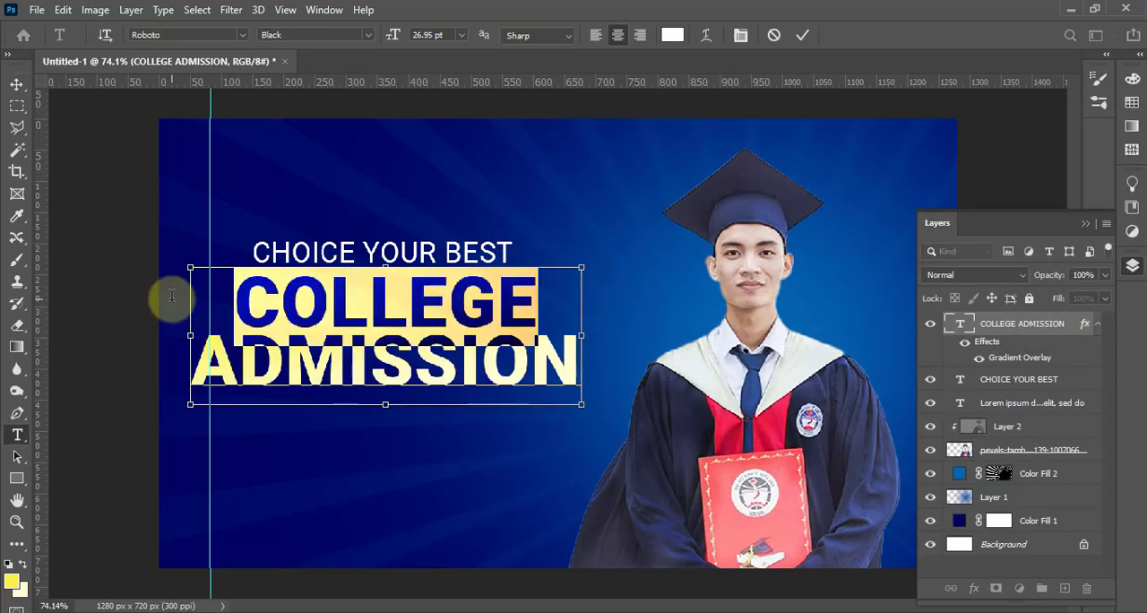
key("ctrl+shift+period")
key("ctrl+shift+period")
key("ctrl+shift+period")
key("ctrl+shift+period")
key("ctrl+shift+period")
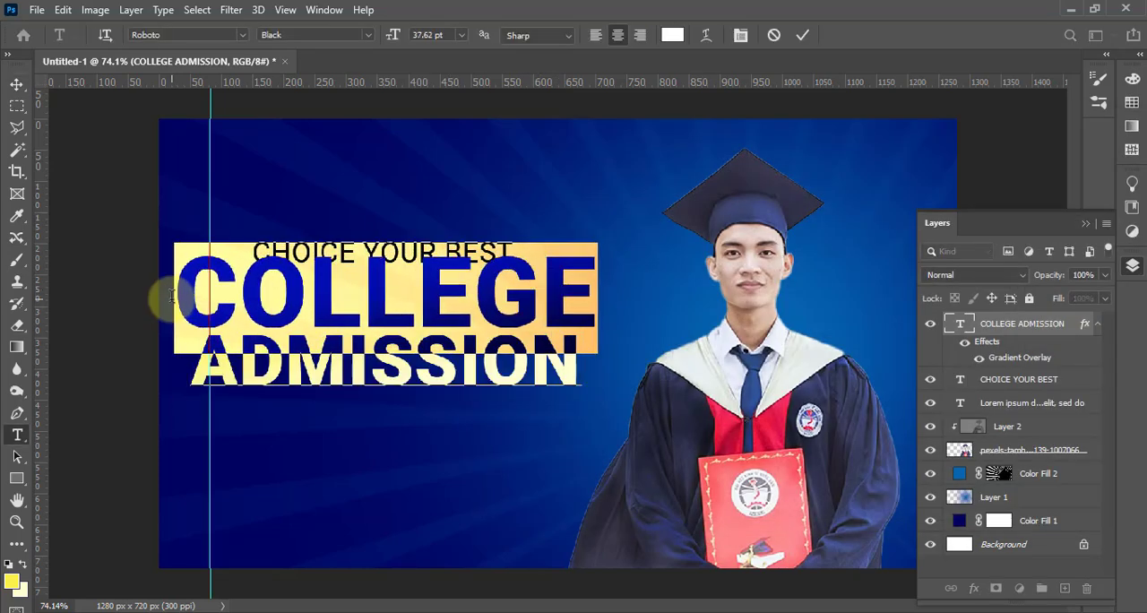
key("ctrl+Return")
key("v")
Reduce only the word ADMISSION to 25.27 pt
key("t")
left_click_drag(588, 350, 128, 359)
key("ctrl+shift+comma")
key("ctrl+shift+comma")
key("ctrl+shift+comma")
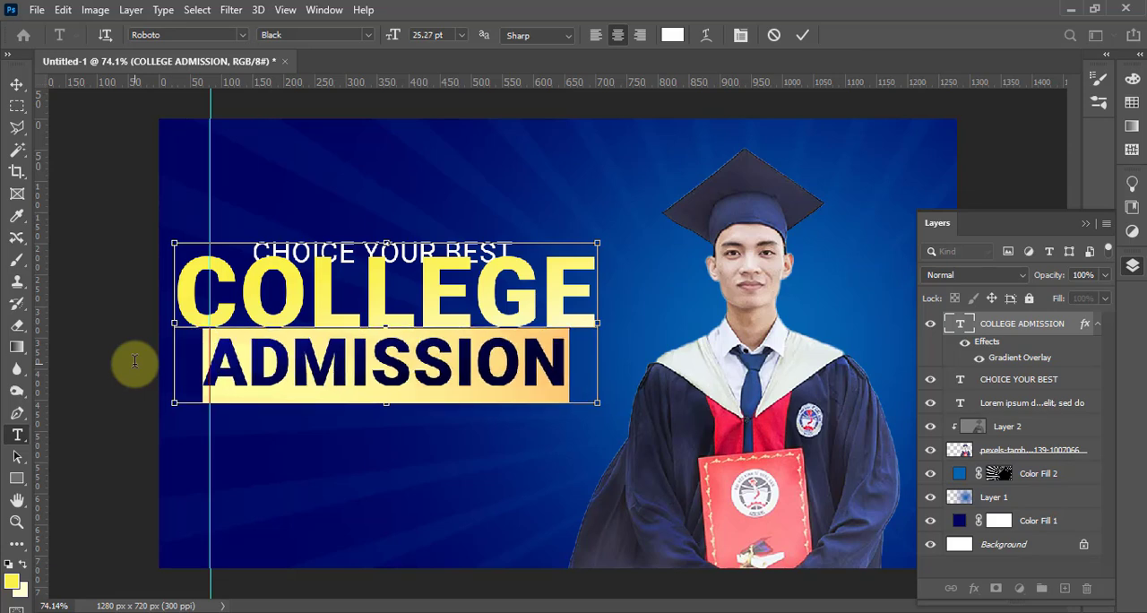
key("ctrl+Return")
key("v")
Scale the COLLEGE ADMISSION text down so it starts at the guide, and move CHOICE YOUR BEST up slightly
key("ctrl+t")
left_click_drag(566, 403, 501, 357)
key("Return")
right_click(444, 251)
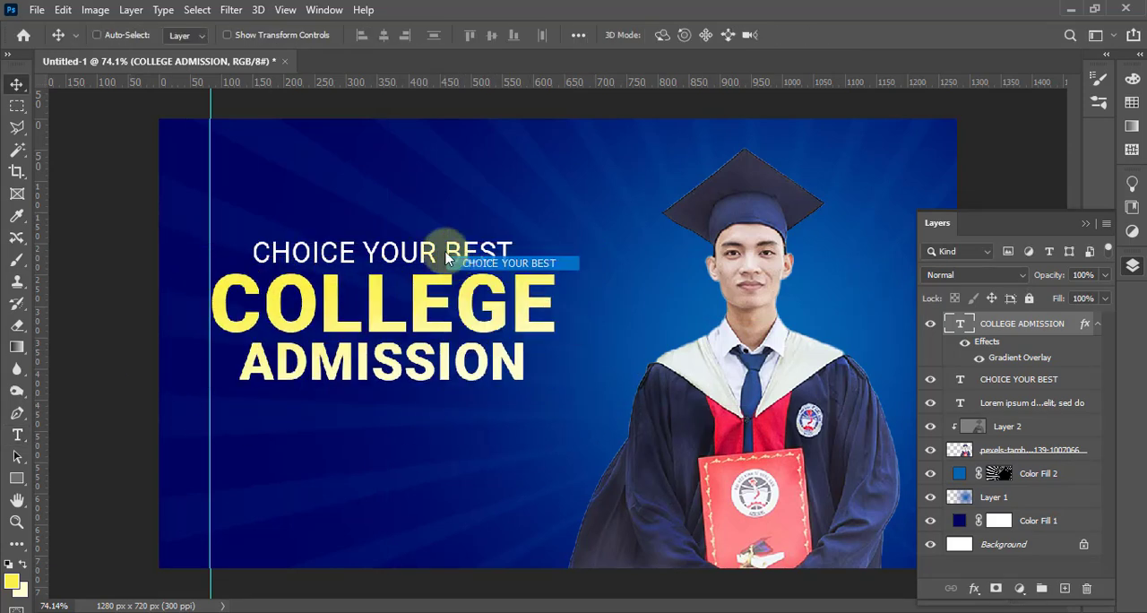
left_click(478, 263)
left_click_drag(485, 246, 485, 238)
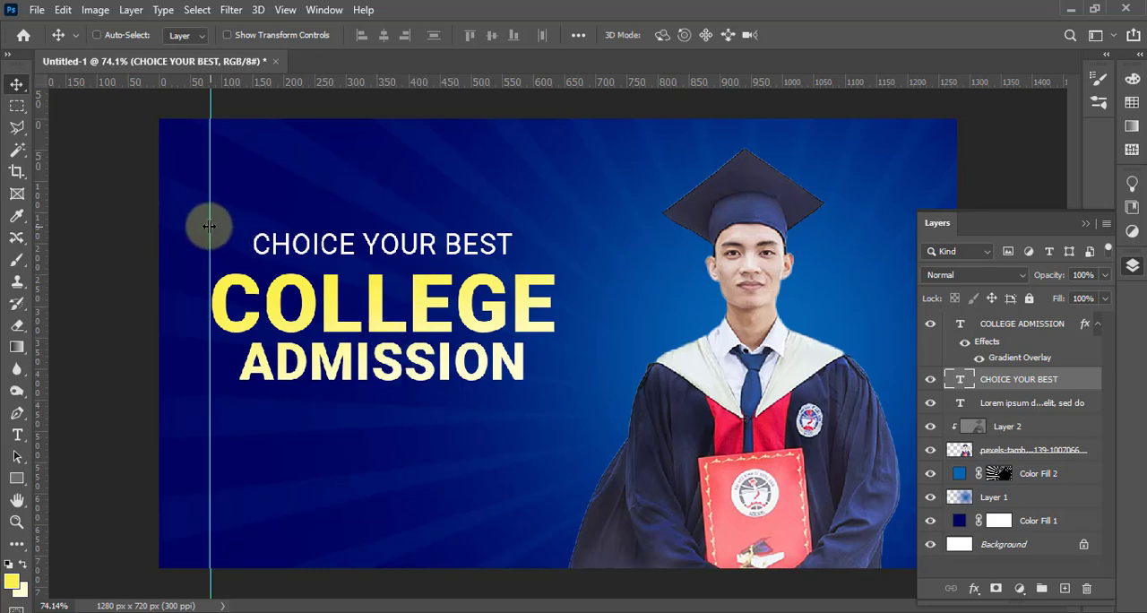
Shift the vertical guide left to about 50 px and move both headline texts left to line up with it
left_click_drag(209, 226, 196, 227)
left_click_drag(324, 308, 286, 305)
mouse_move(410, 330)
left_mouse_down()
mouse_move(382, 330)
mouse_move(394, 330)
left_mouse_up()
left_click(421, 255, "ctrl")
left_click_drag(438, 254, 439, 254)
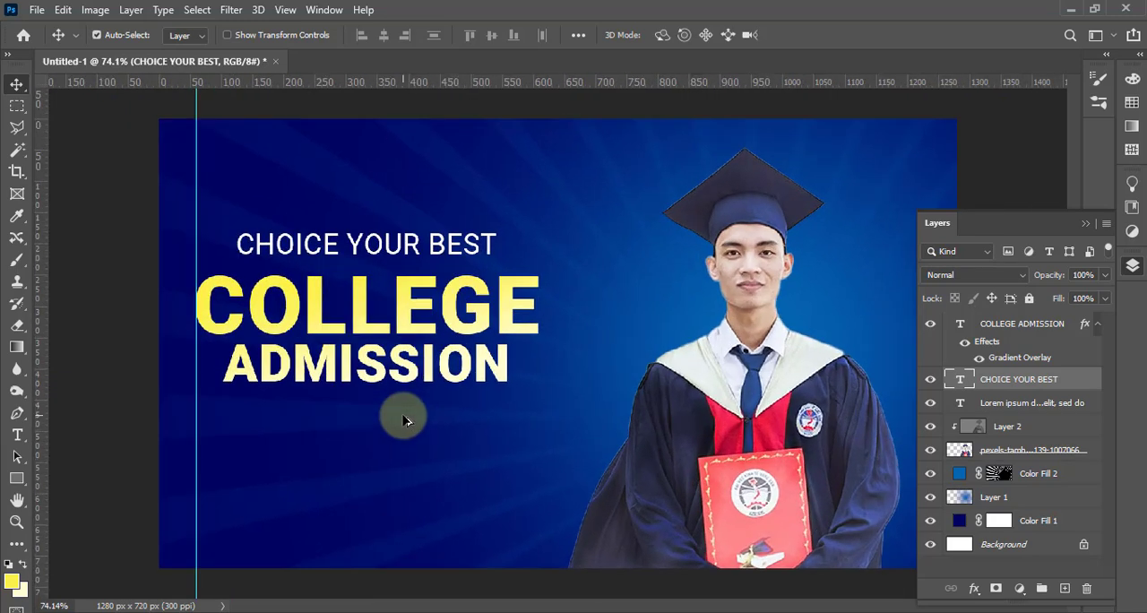
Add a black Drop Shadow to COLLEGE ADMISSION at a 90° angle with a 12 px distance
scroll(403, 419, "up", 2)
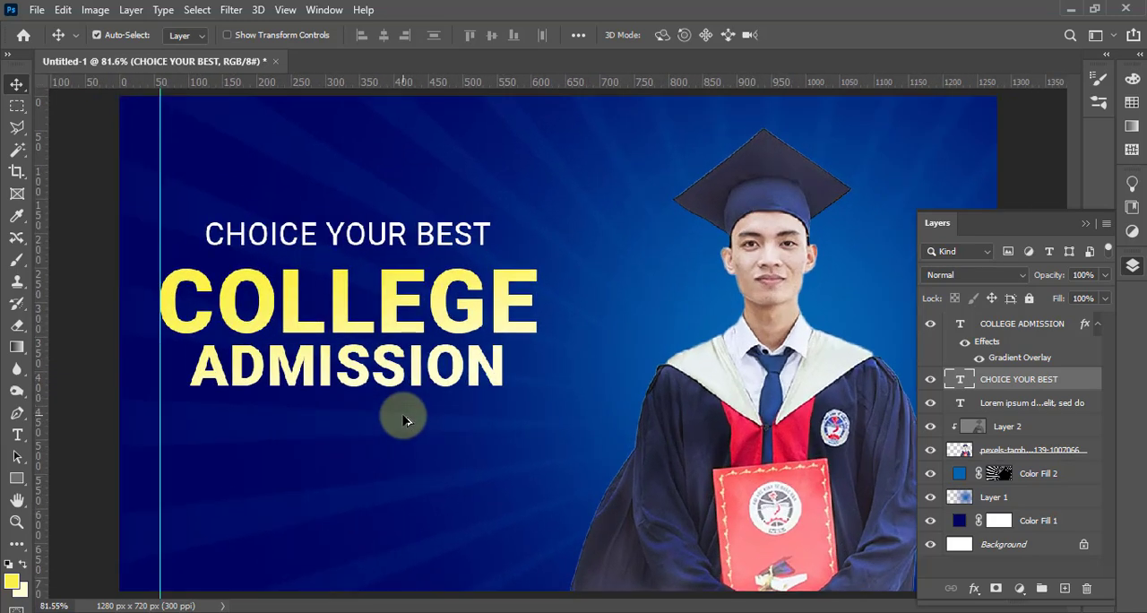
right_click(416, 364)
left_click(471, 375)
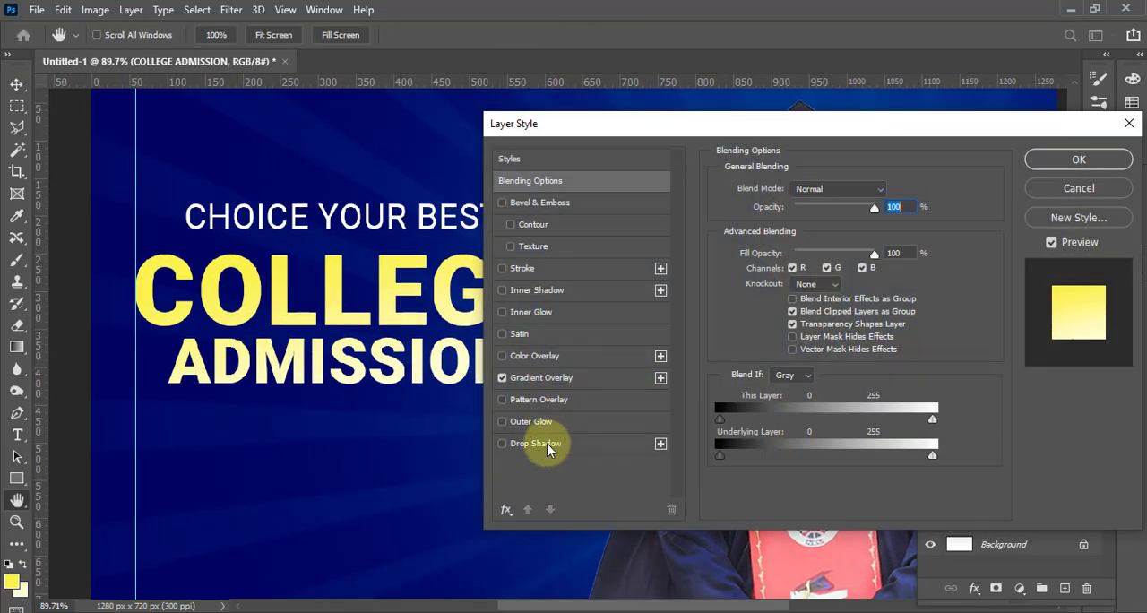
left_click(547, 443)
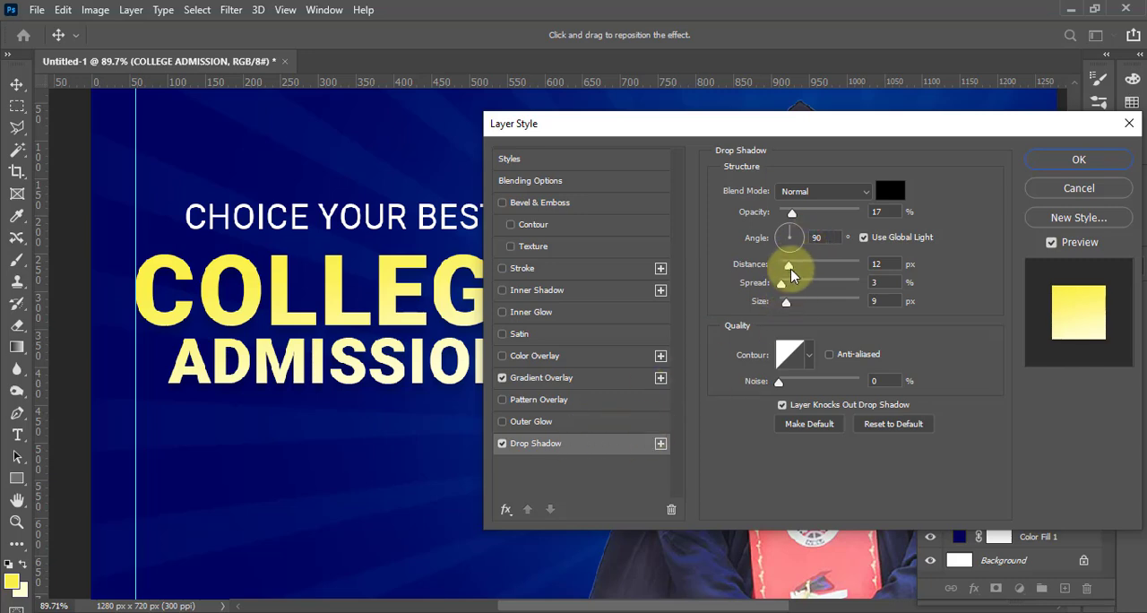
left_click(1041, 164)
scroll(415, 389, "down", 2)
scroll(410, 404, "up", 3)
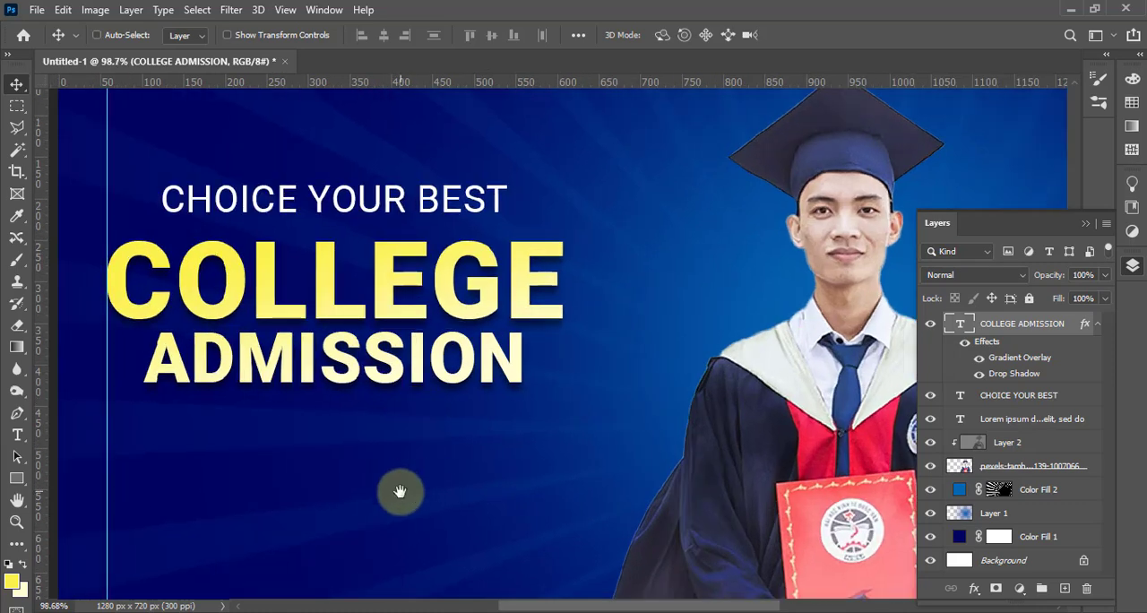
left_click_drag(400, 491, 484, 319)
key("t")
left_click(260, 398)
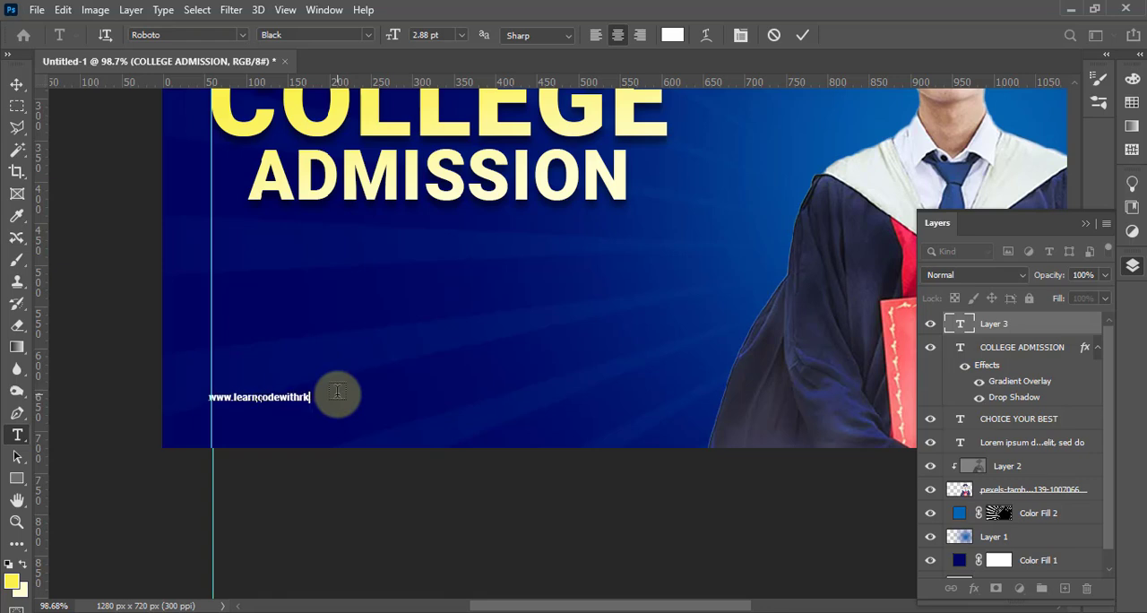
key("ctrl+Return")
key("ctrl+t")
left_click_drag(311, 402, 467, 419)
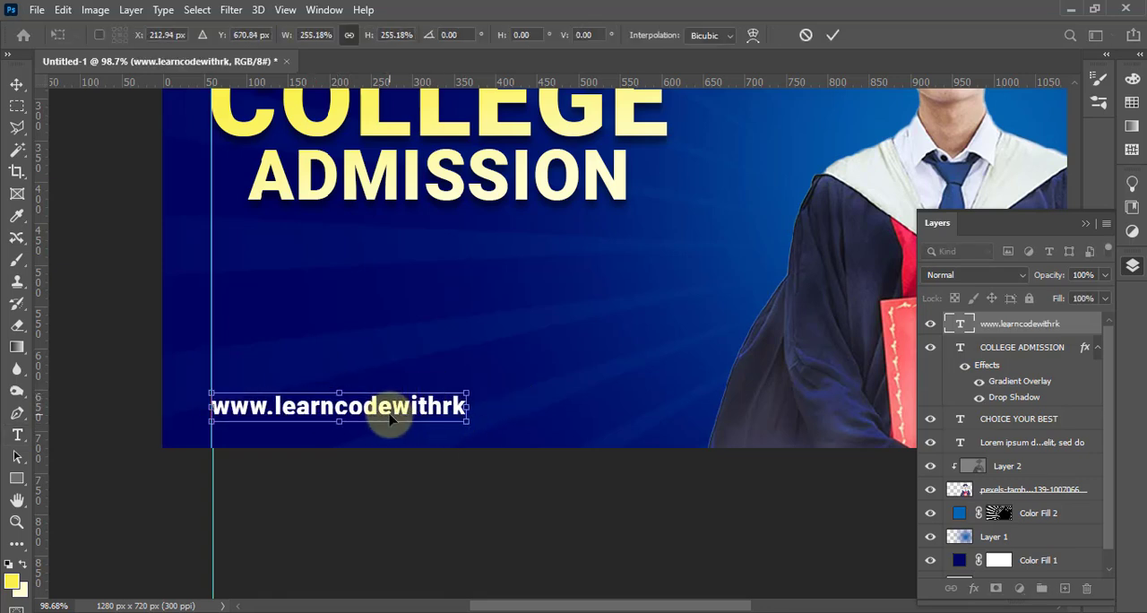
key("Return")
Change the web address to Roboto Light and nudge it left towards the guide
double_click(379, 413)
key("ctrl+t")
left_click(746, 170)
type("Roboto")
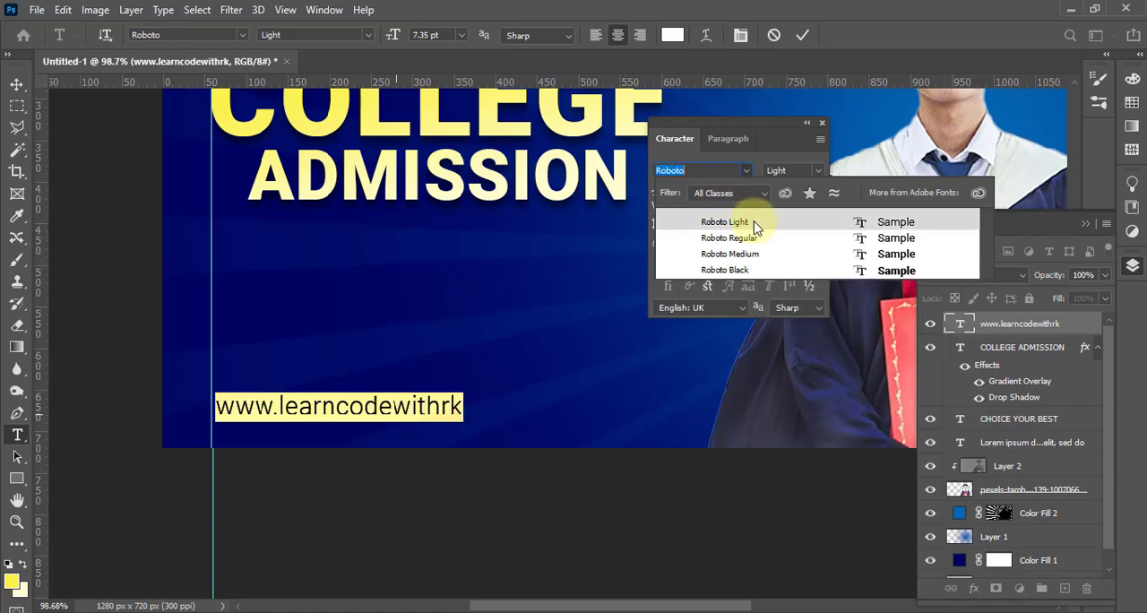
left_click(756, 224)
left_click(17, 84)
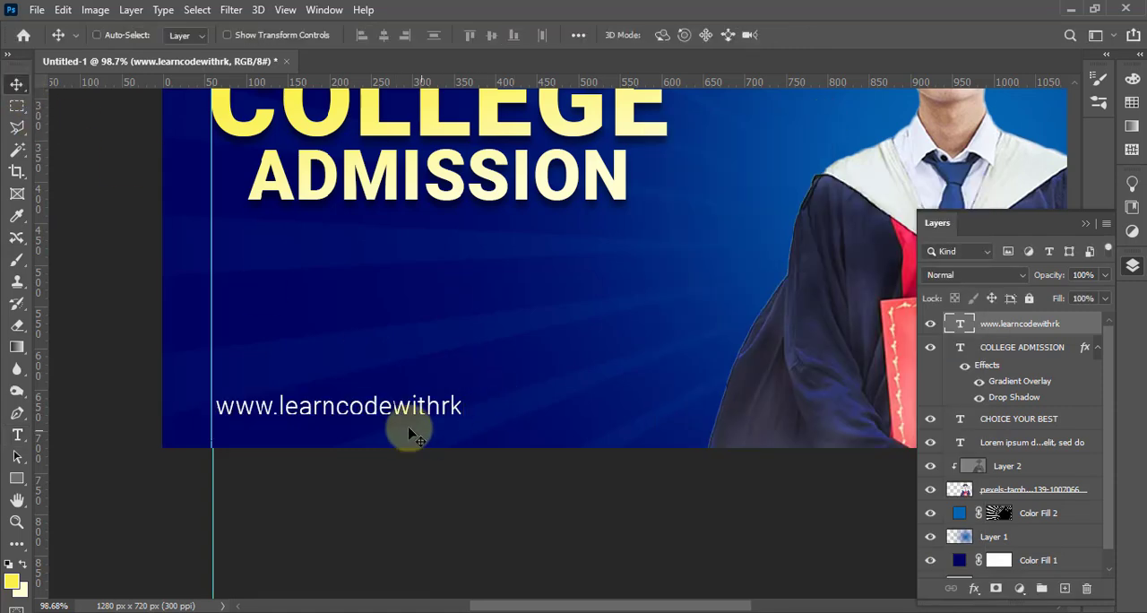
key("Left")
key("Left")
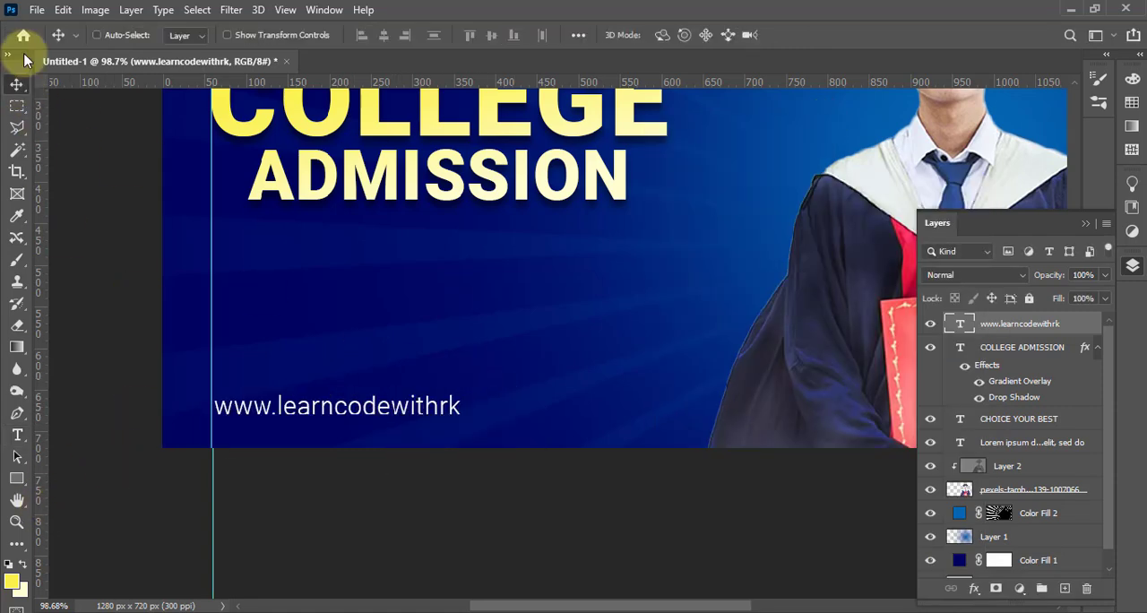
Place the social media icons image in the design and scale it down above and right of the web address
left_click(37, 9)
left_click(55, 271)
double_click(182, 333)
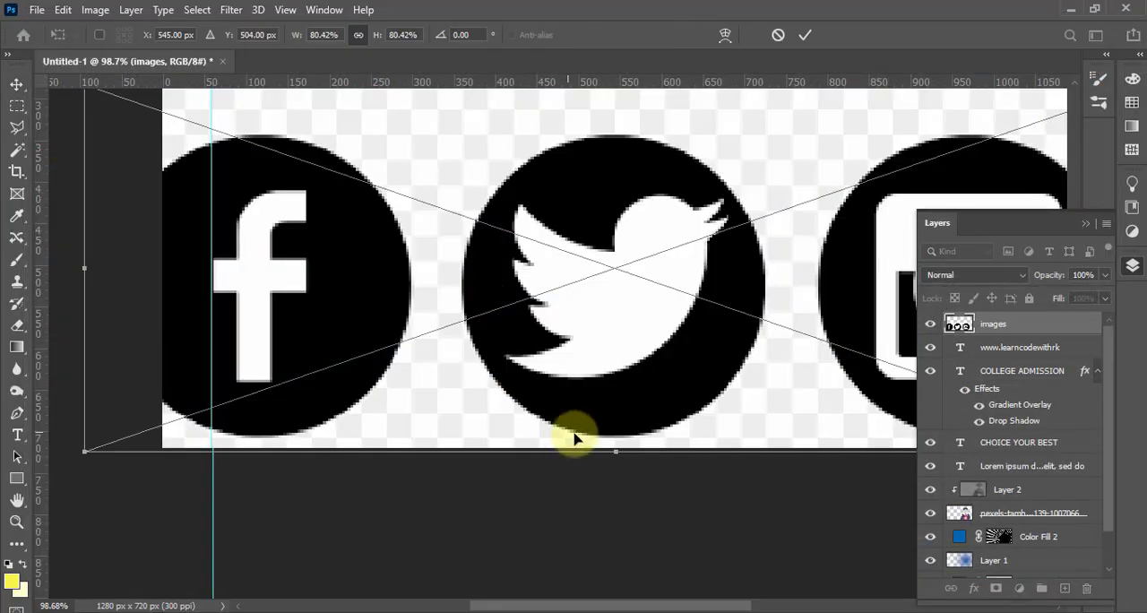
left_click_drag(574, 437, 651, 360)
key("Return")
scroll(641, 358, "up", 2)
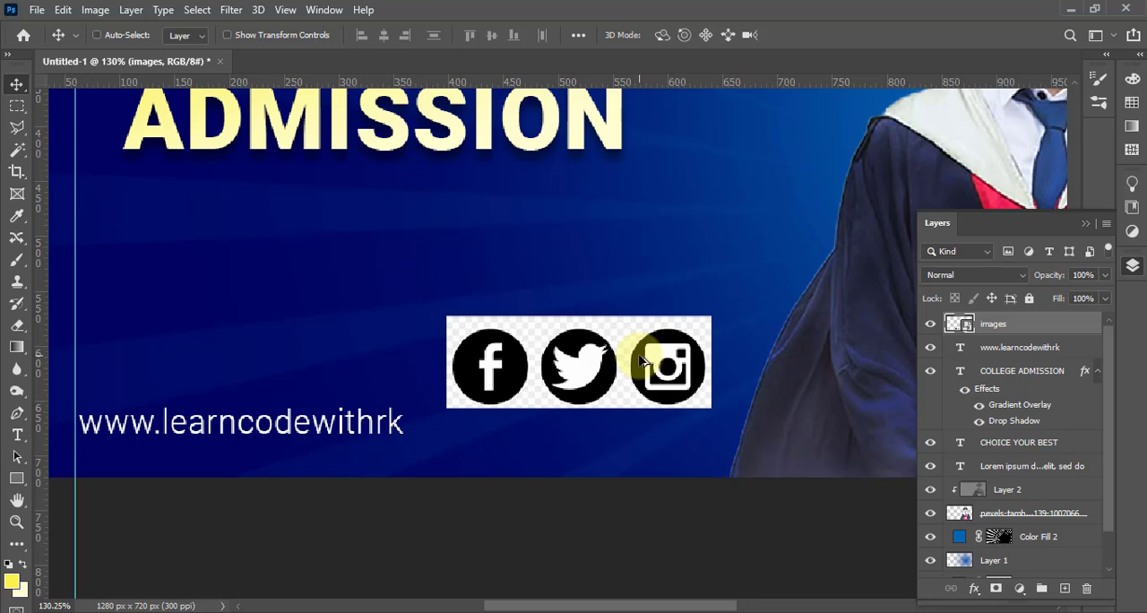
Rasterize the icons image layer and delete the white checkered background around the three circles with the Magic Wand
key("e")
left_click(642, 361)
key("Escape")
right_click(1031, 325)
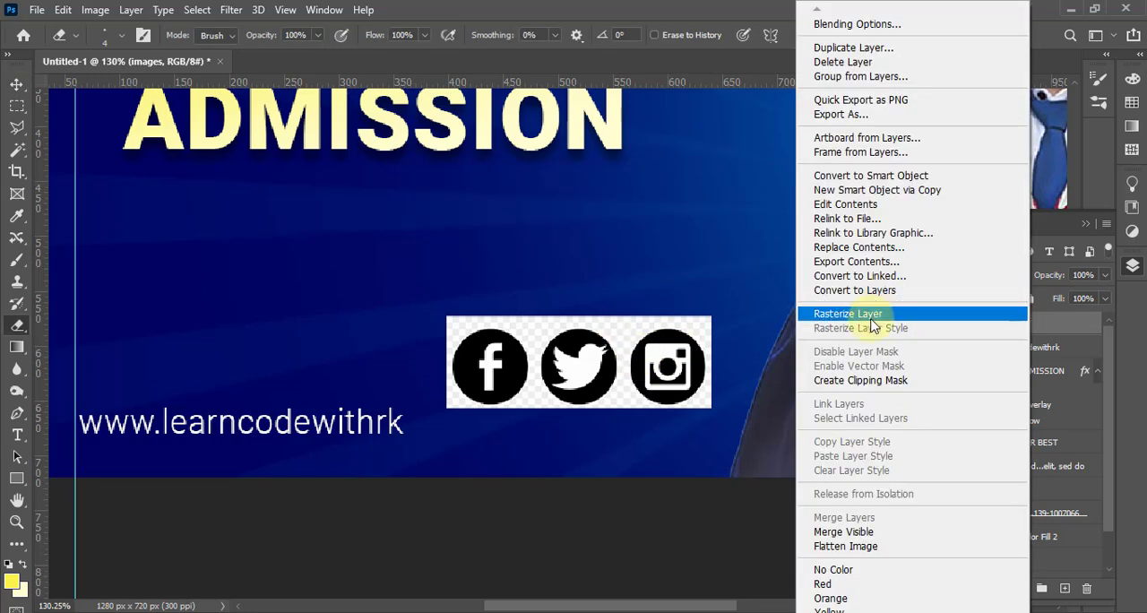
left_click(874, 313)
key("w")
key("Delete")
key("ctrl+d")
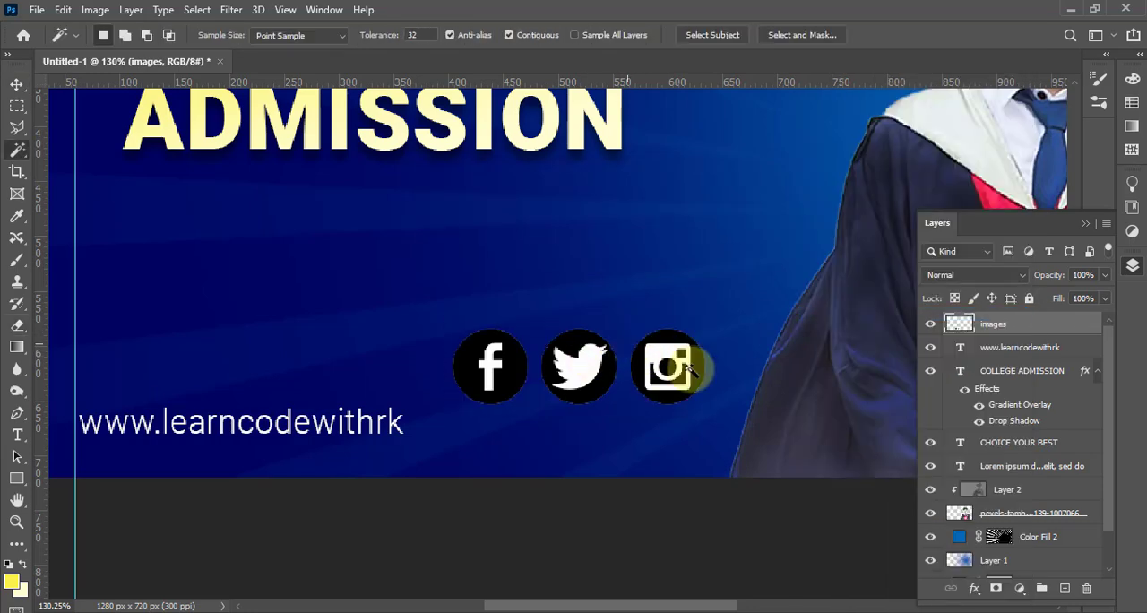
Delete the white symbols inside the black icon circles
key("Delete")
left_click(583, 370)
key("Delete")
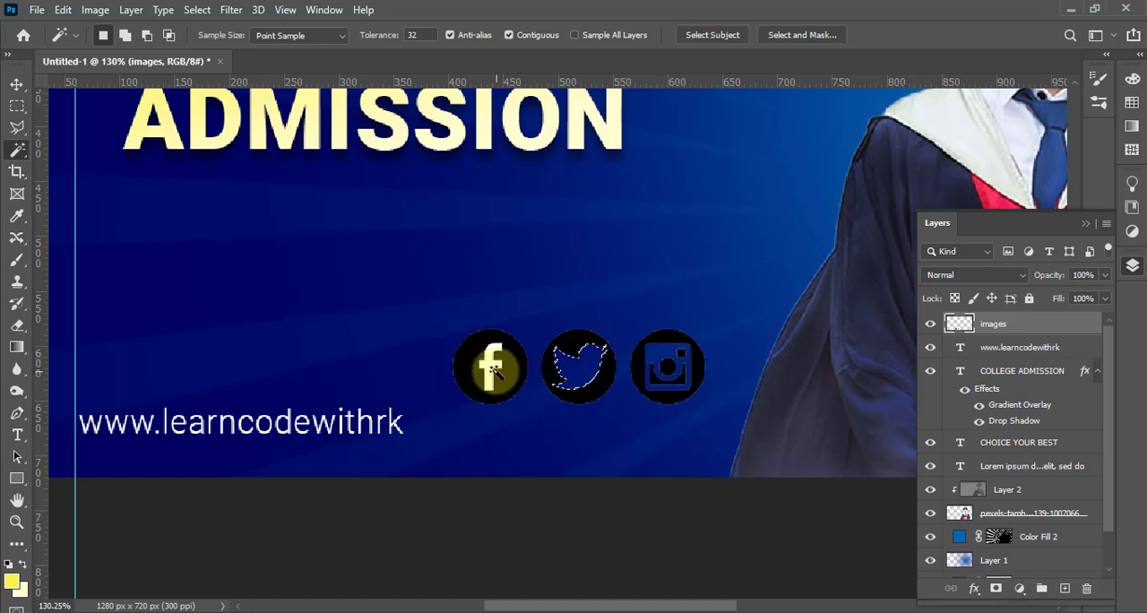
Create a white Solid Color fill layer from the icons' outline and delete the original images layer
left_click(960, 330, "ctrl")
left_click(1019, 588)
left_click(1003, 305)
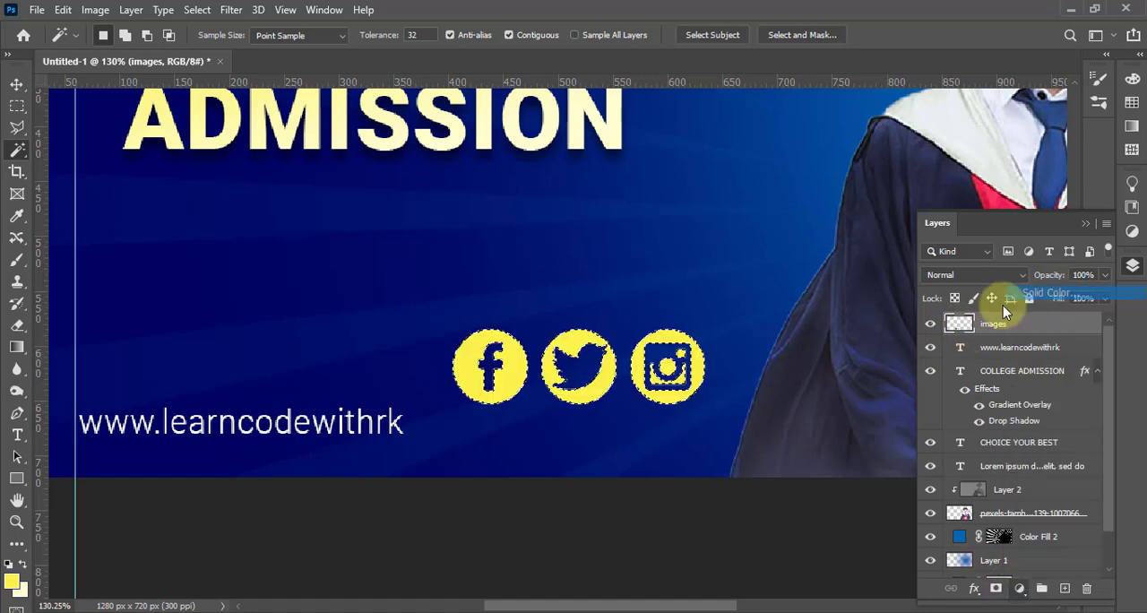
left_click(712, 118)
left_click(1024, 167)
left_click(1001, 358)
key("Delete")
Scale the white icons to about 32% and position them to the right of the web address, level with it
key("ctrl+t")
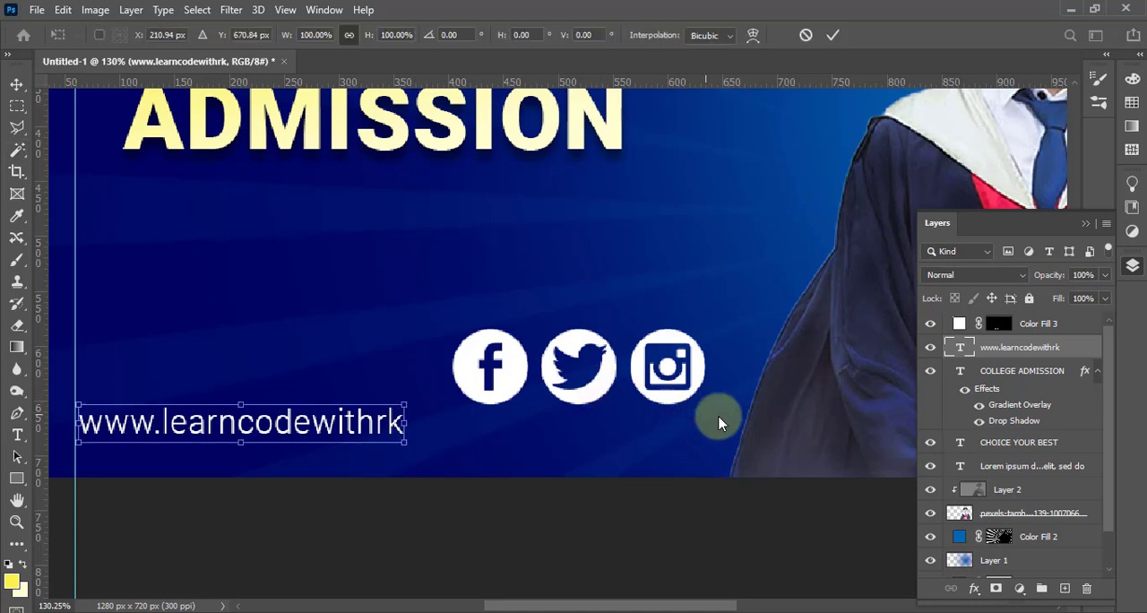
key("Escape")
key("v")
left_click(673, 408)
key("ctrl+t")
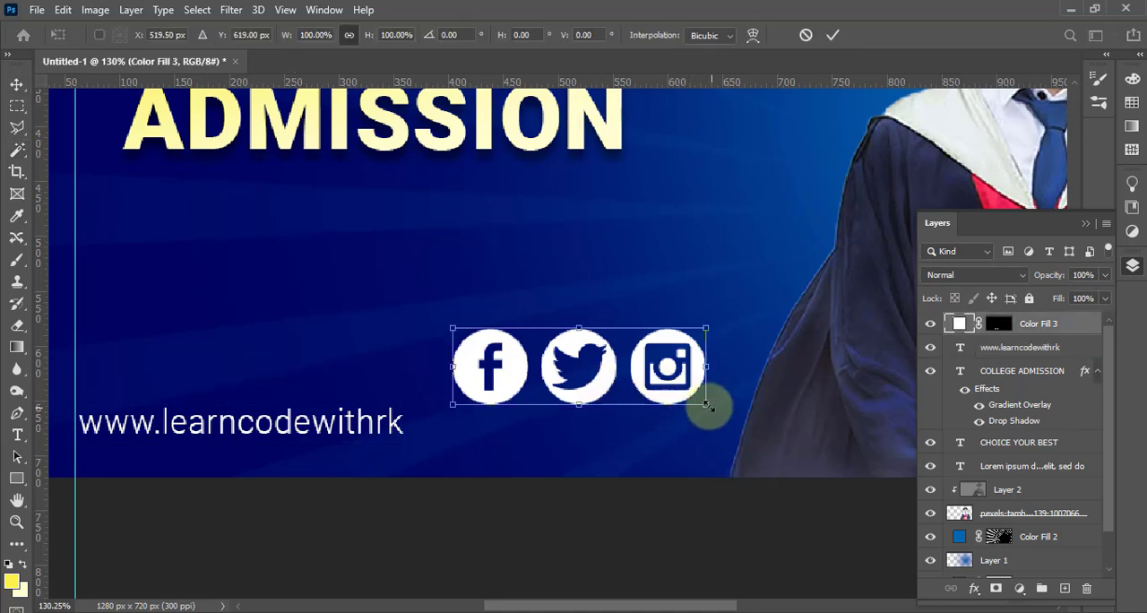
left_click_drag(709, 404, 687, 415)
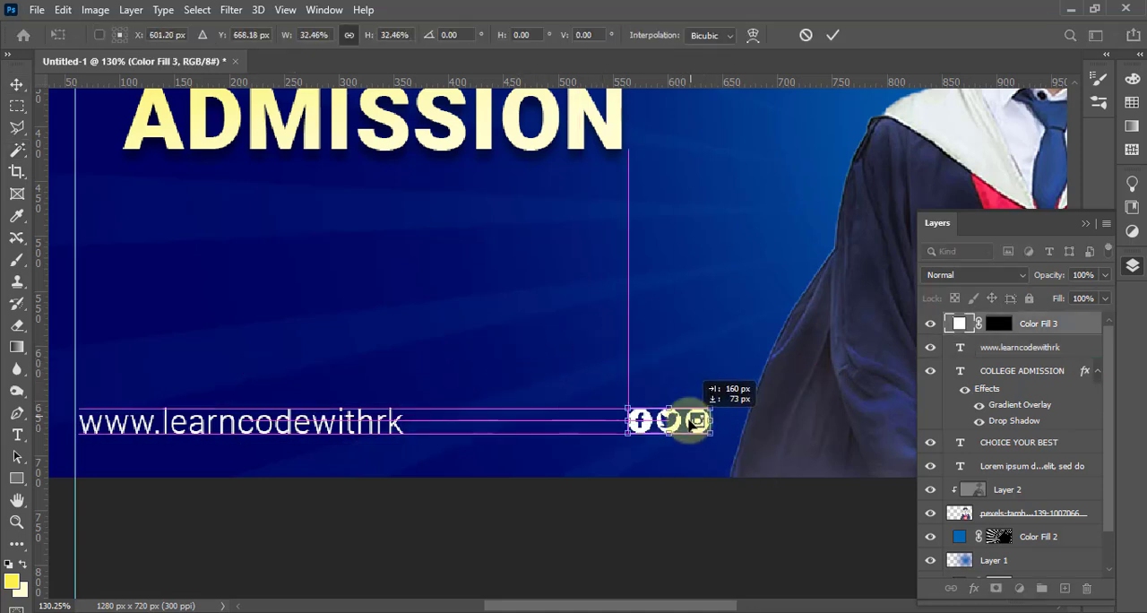
key("Return")
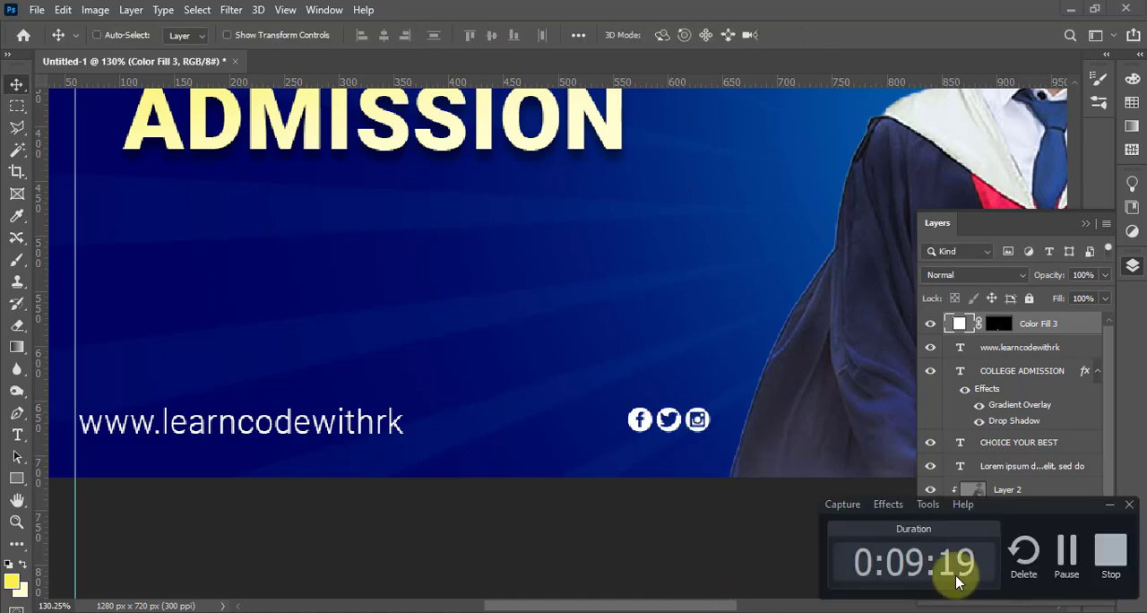
left_click_drag(652, 426, 631, 421)
Draw a wide yellow-filled rectangle shape between ADMISSION and the web address
scroll(428, 325, "down", 5)
scroll(368, 368, "up", 2)
left_click_drag(420, 395, 477, 244)
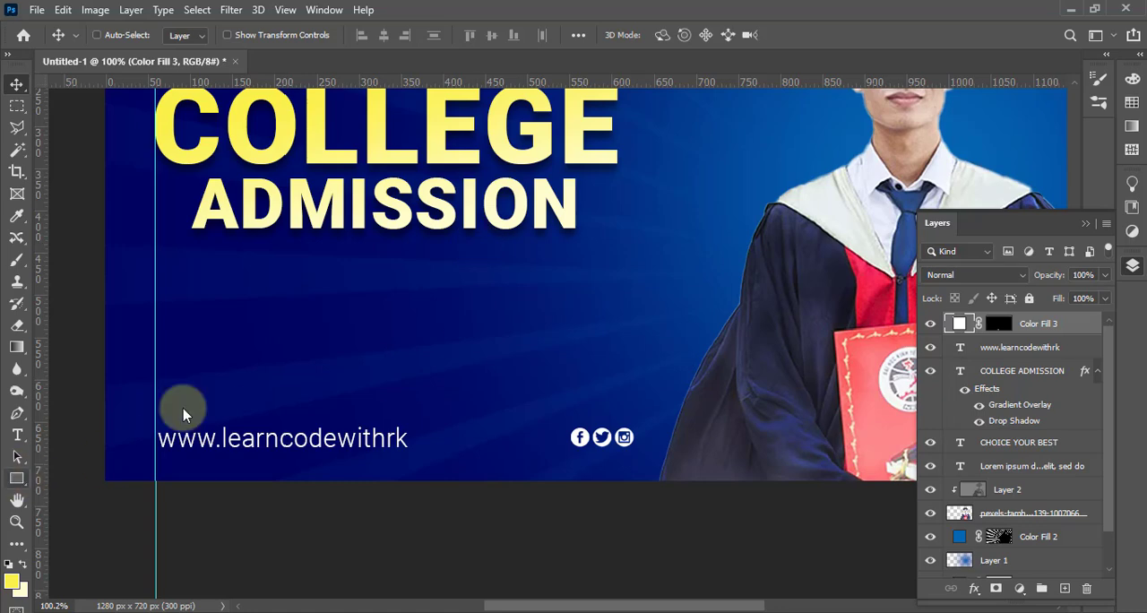
left_click(17, 479)
left_click(56, 480)
left_click_drag(264, 314, 506, 364)
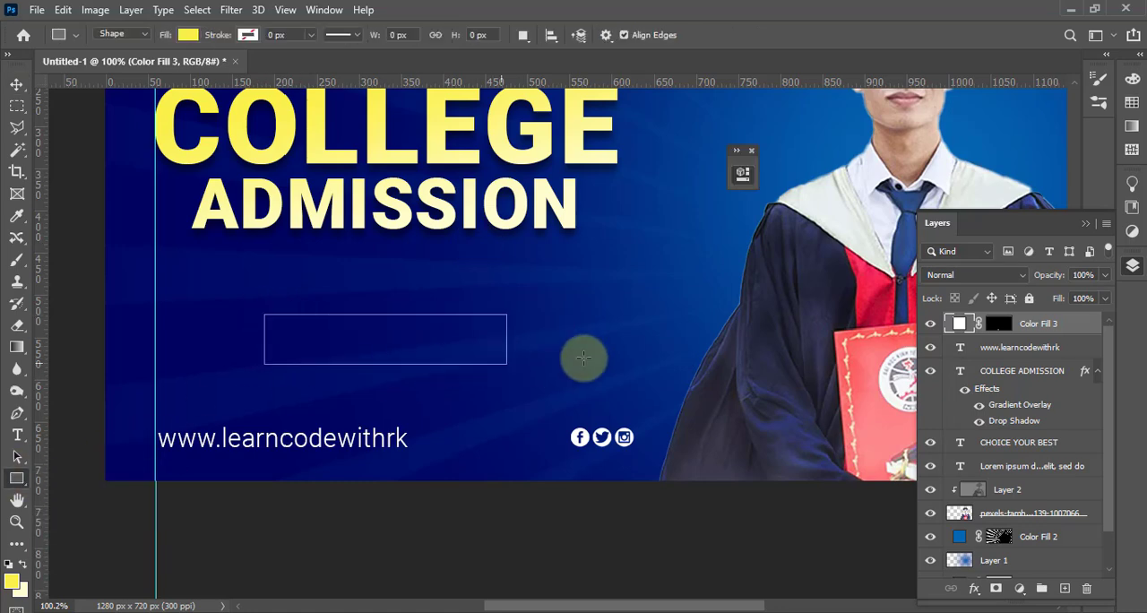
Recolour the rectangle's fill to ffc600 and fully round its corners into a pill shape
left_click(548, 274)
left_click(758, 306)
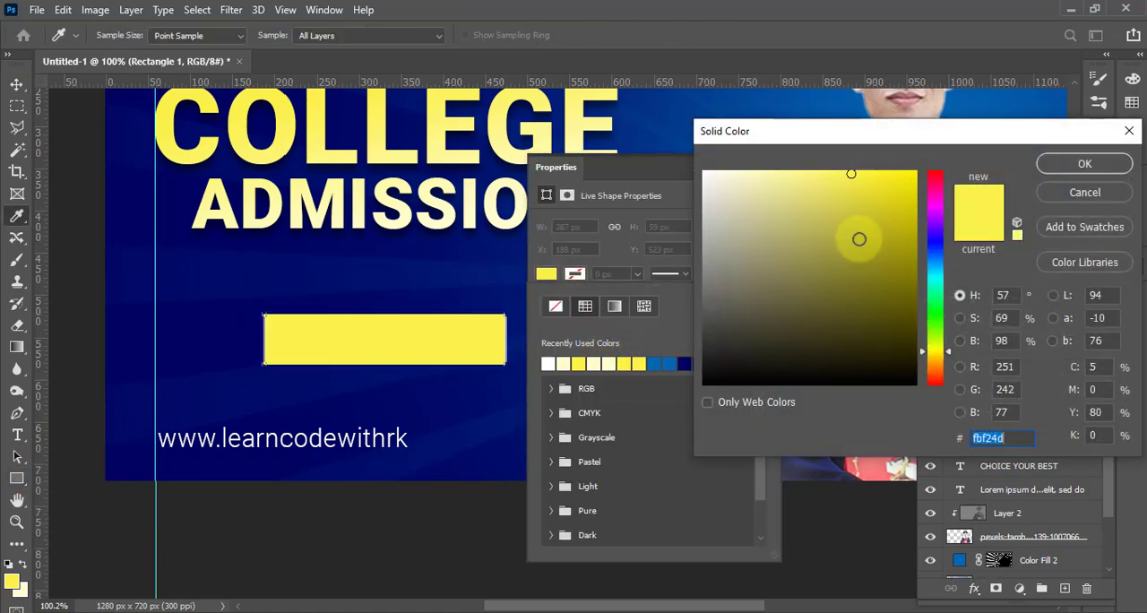
left_click_drag(932, 329, 934, 357)
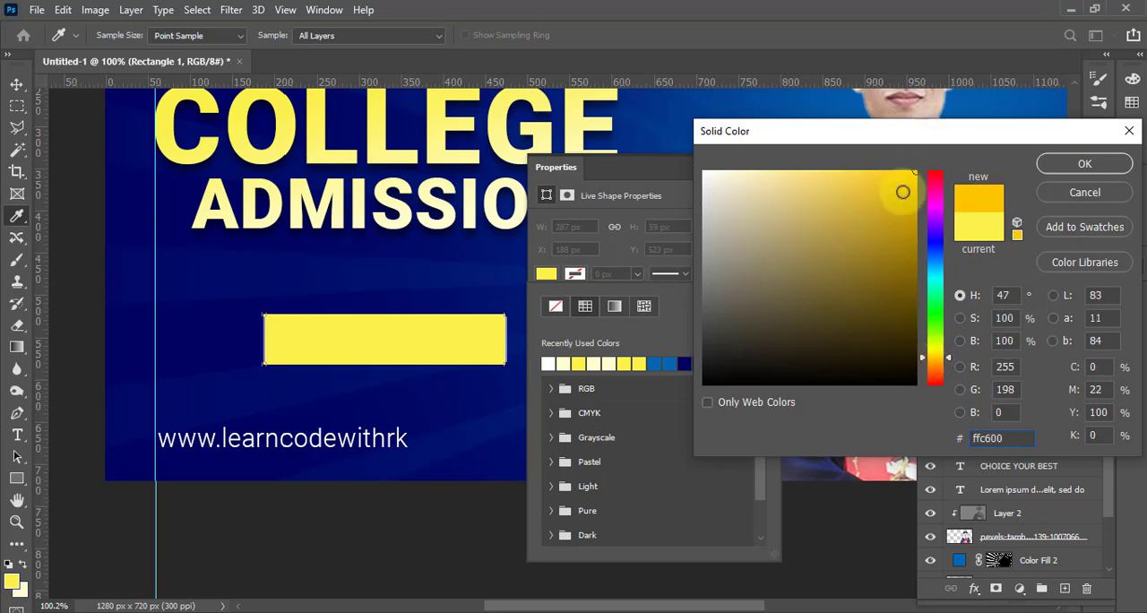
left_click(1082, 164)
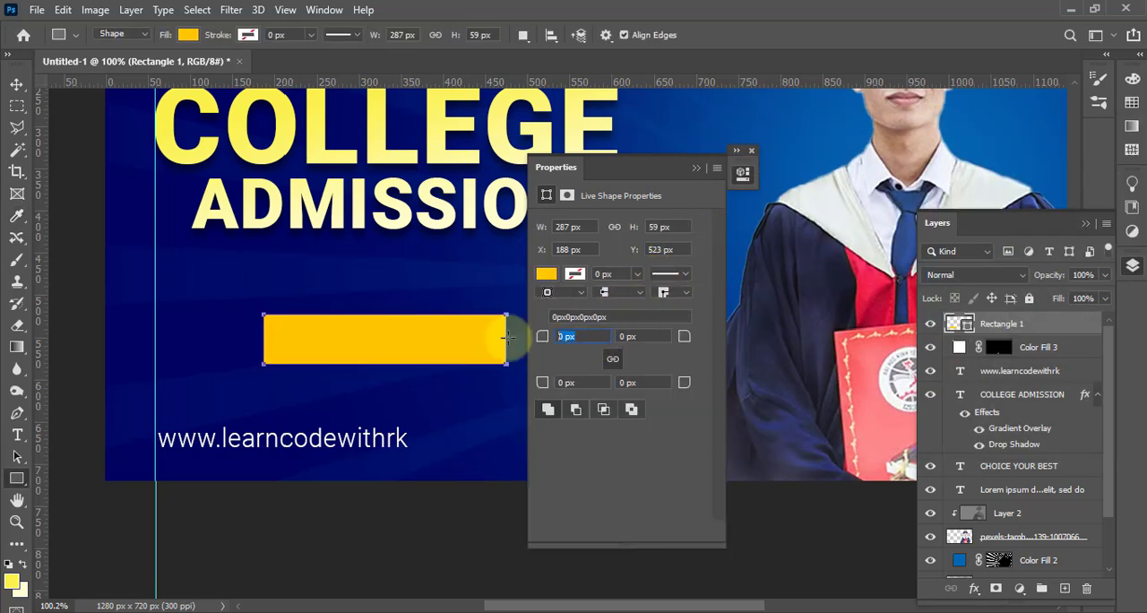
left_click(705, 168)
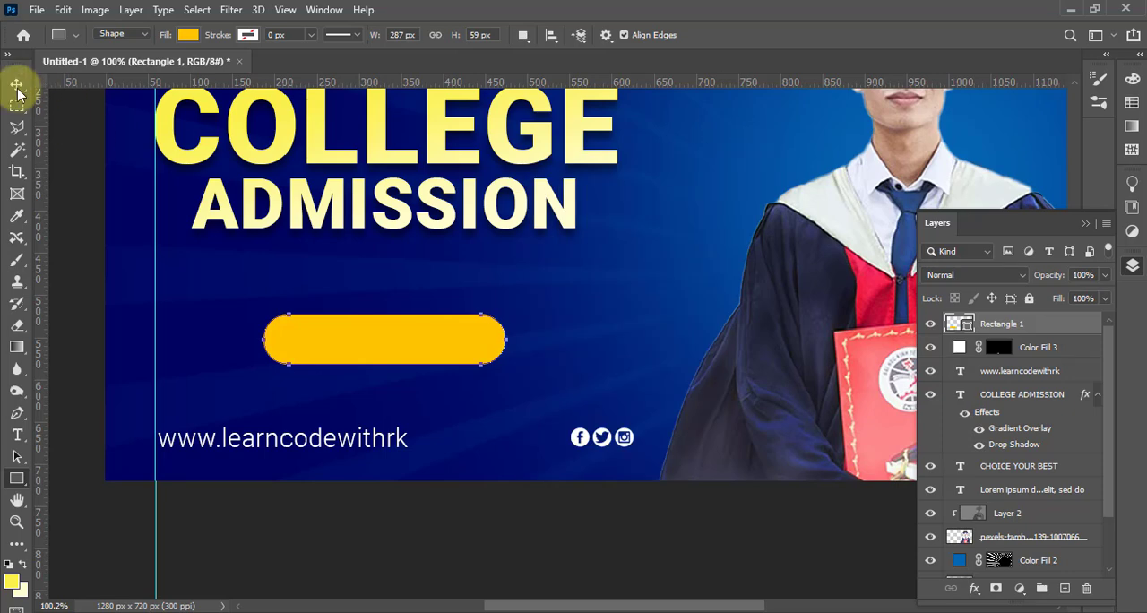
Shift the rounded button slightly left and apply a black Drop Shadow at 49% opacity with 9 px distance and size
left_click(16, 84)
left_click_drag(381, 349, 371, 350)
left_click(564, 443)
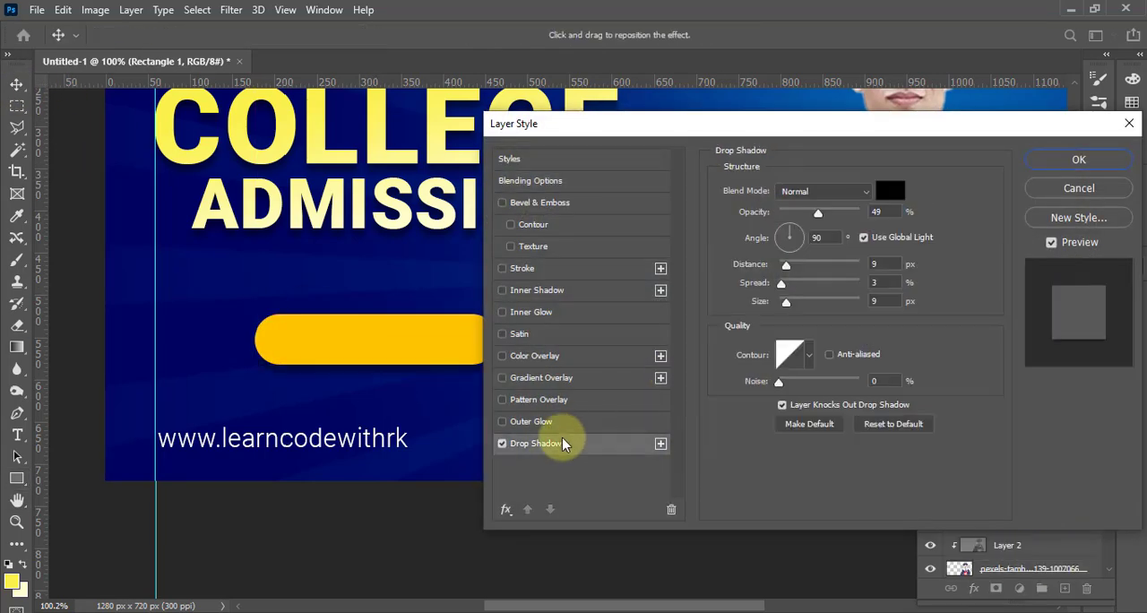
left_click(1079, 158)
Add the text "JOIN NOW", enlarge it and place it on the yellow button
key("t")
left_click(498, 296)
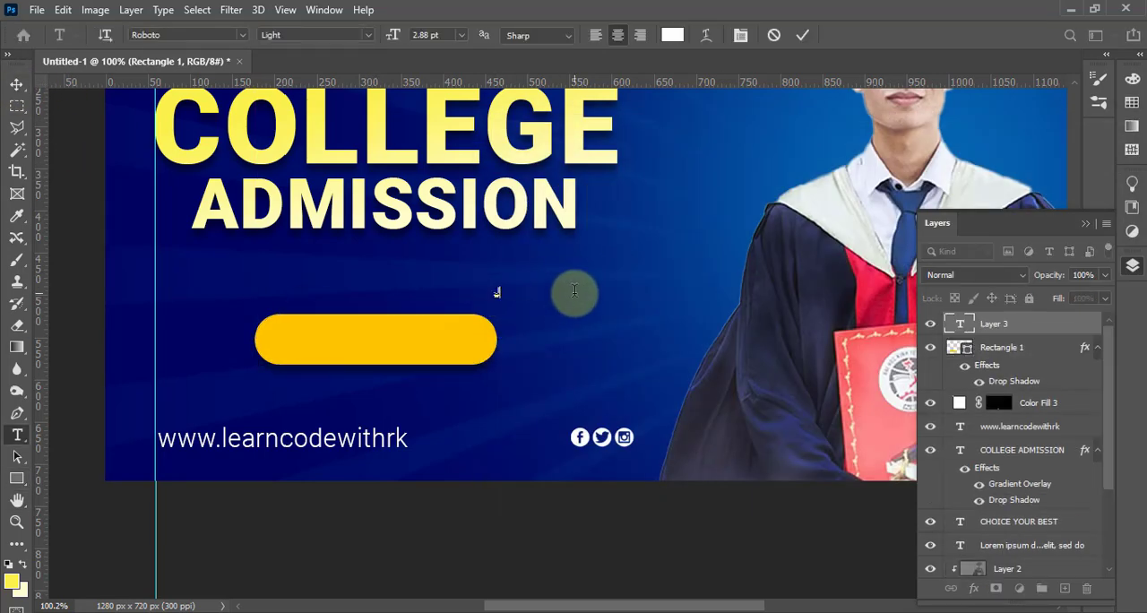
key("ctrl+Return")
key("ctrl+t")
left_click_drag(523, 298, 604, 324)
left_click_drag(549, 305, 389, 341)
key("Return")
Set the JOIN NOW text to Roboto Black in black (000000)
left_click(389, 343)
key("ctrl+a")
key("ctrl+t")
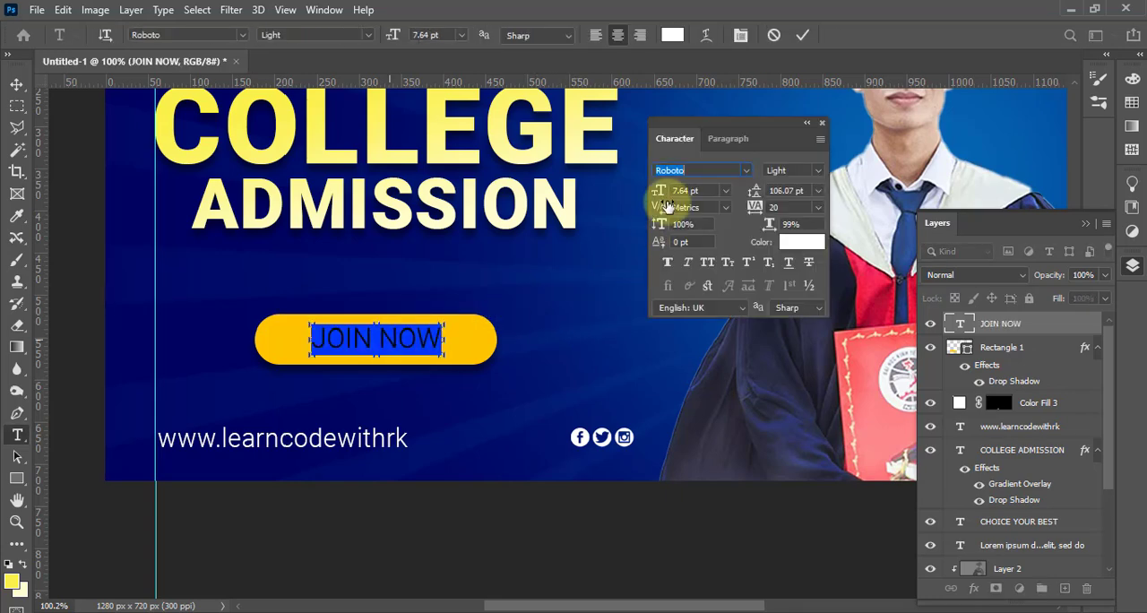
type("rob")
left_click(755, 270)
left_click(794, 244)
left_click_drag(798, 331, 798, 393)
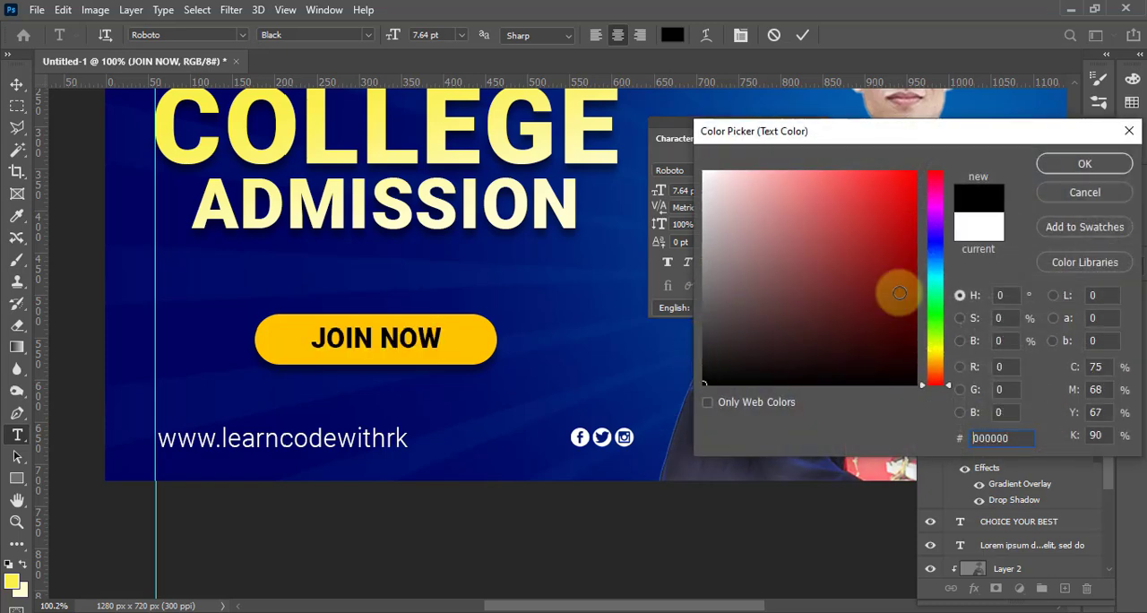
left_click(1085, 162)
left_click(822, 124)
Move the JOIN NOW text towards the left end of the button, leaving room on its right
left_click(16, 85)
scroll(380, 328, "up", 3)
left_click_drag(381, 352, 352, 355)
scroll(519, 353, "down", 2)
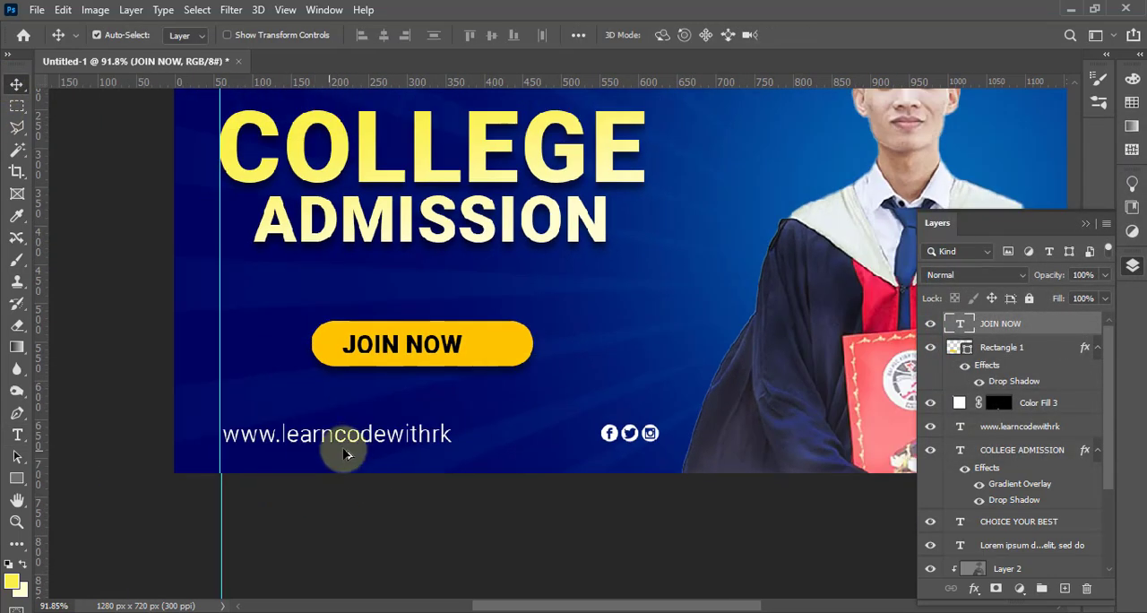
Move the web address right so its start lines up with the left edge of ADMISSION
scroll(348, 439, "up", 3)
left_click_drag(356, 445, 402, 430)
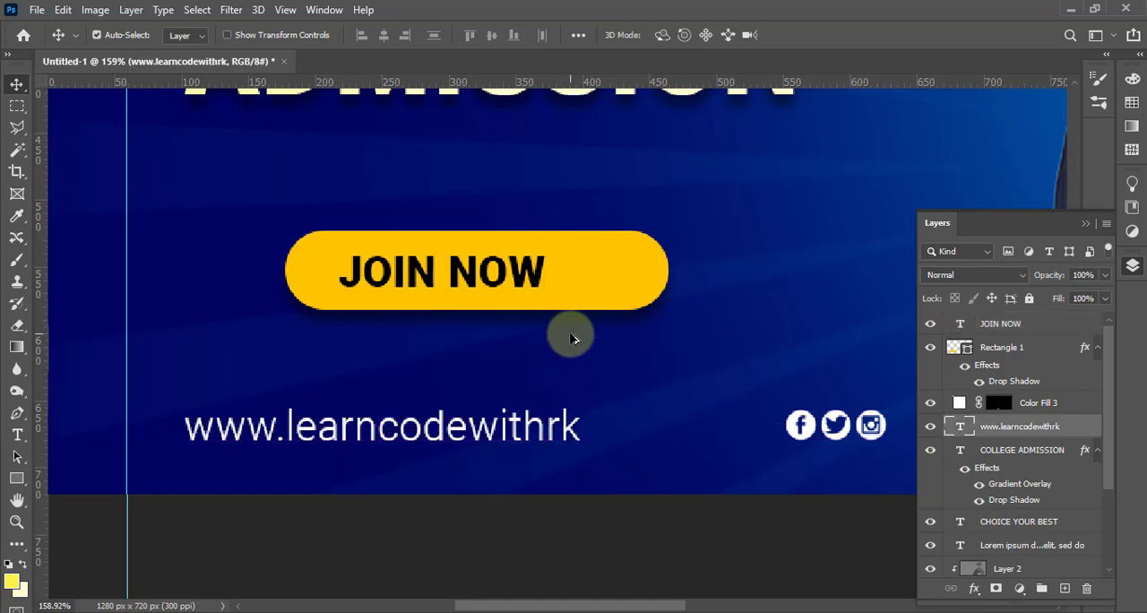
scroll(475, 410, "down", 4)
scroll(475, 410, "up", 2)
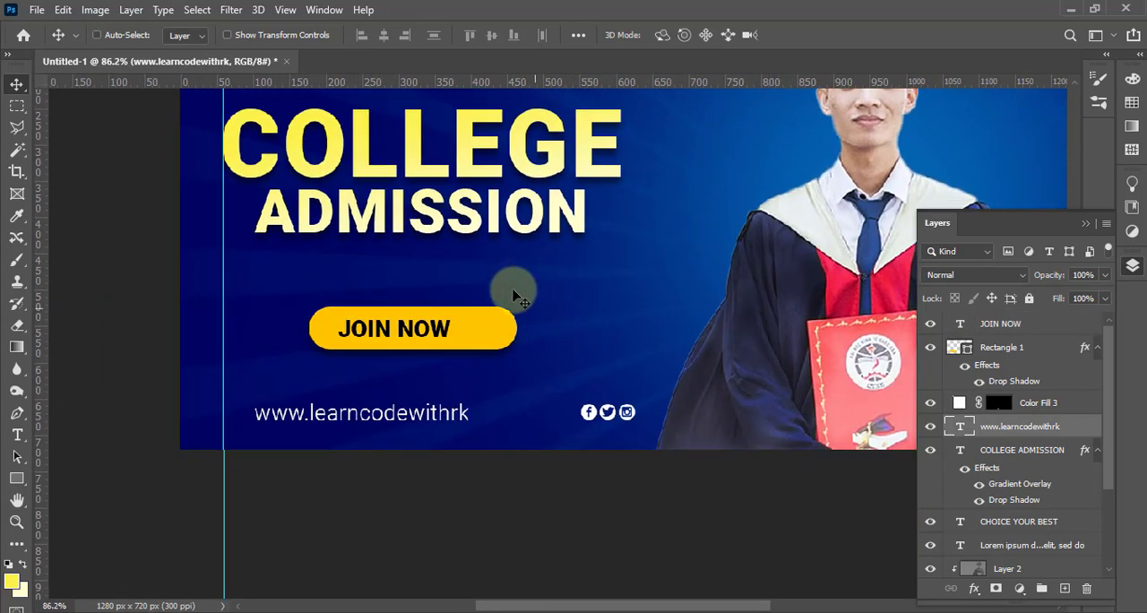
Add the line "Education: The Clever Way to Learn" below ADMISSION and scale it to nearly the same width
key("t")
left_click(292, 262)
left_click(19, 86)
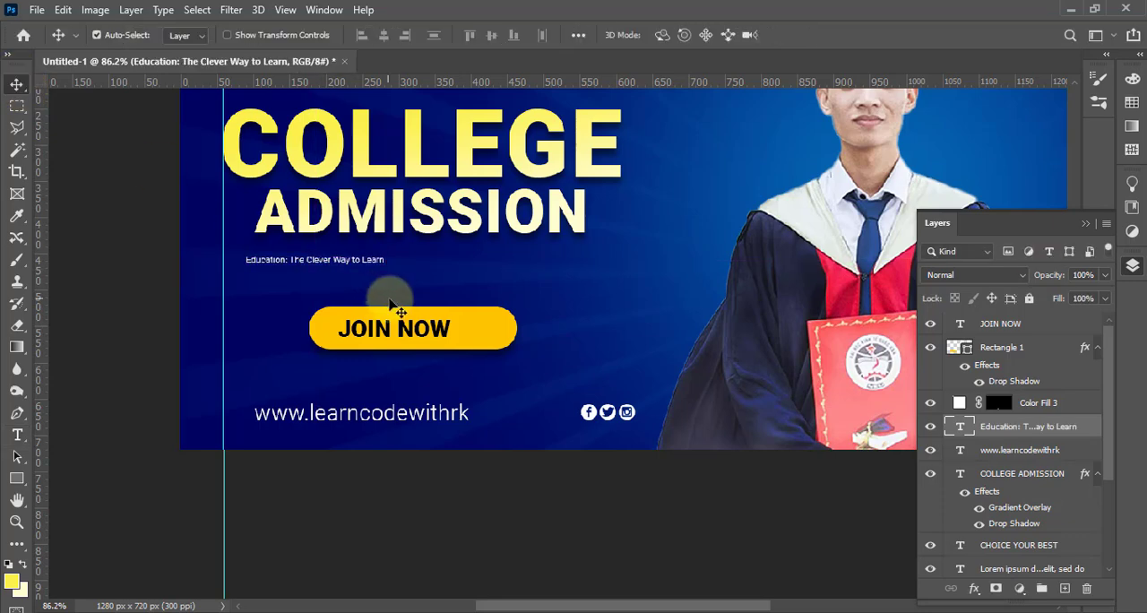
key("ctrl+t")
left_click_drag(387, 267, 541, 287)
mouse_move(457, 264)
left_mouse_down()
mouse_move(483, 257)
mouse_move(466, 257)
left_mouse_up()
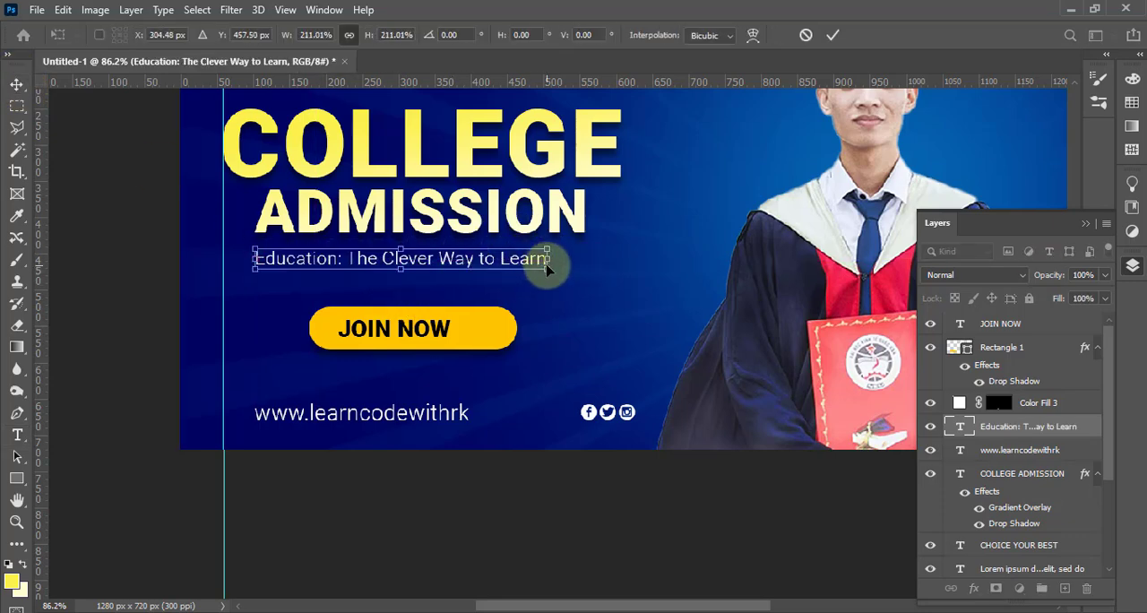
left_click_drag(549, 269, 579, 271)
key("Return")
Place the right-arrow image on the button's right end, scaled down, and move its layer directly above the button shape
left_click(37, 10)
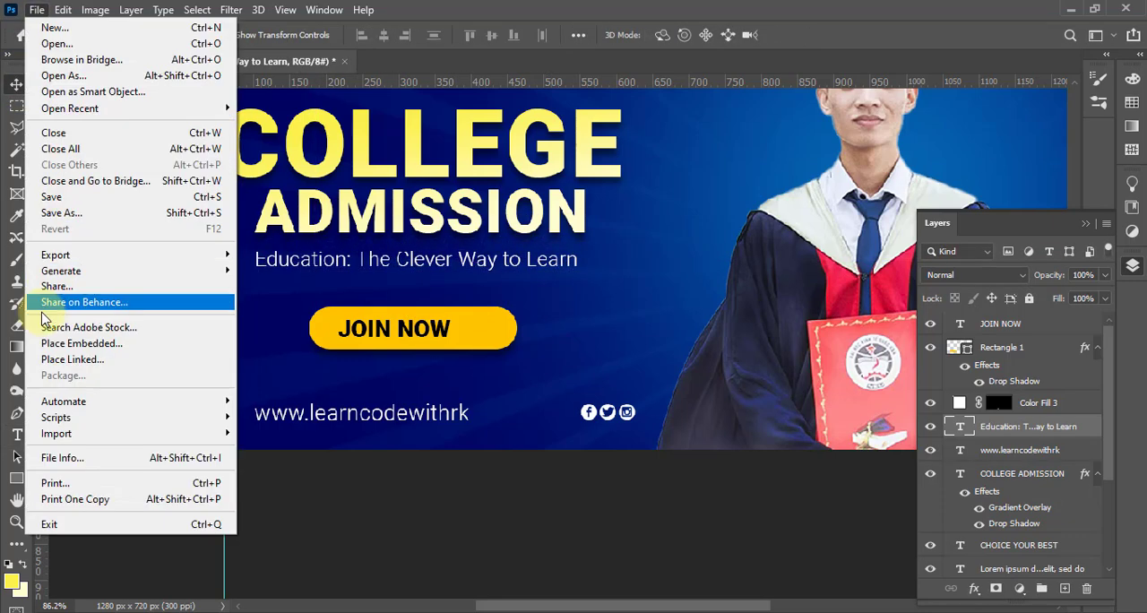
left_click(54, 350)
double_click(870, 359)
left_click_drag(886, 270, 415, 284)
left_click_drag(403, 278, 491, 335)
key("Return")
left_click_drag(1008, 423, 999, 344)
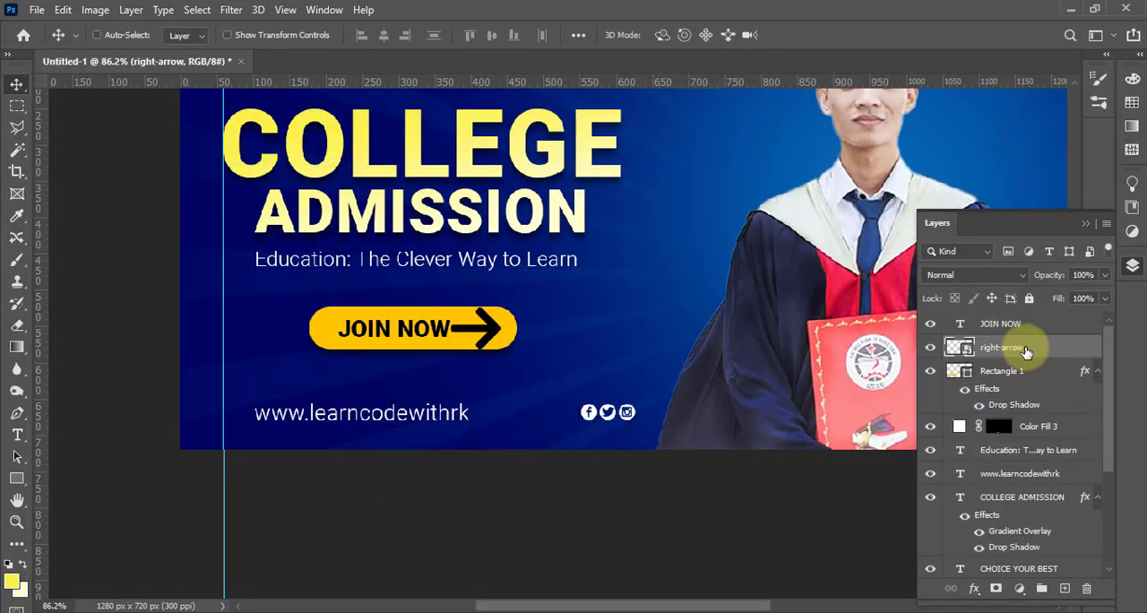
Rasterize the right-arrow layer and shrink the arrow to fit inside the button beside JOIN NOW
right_click(1028, 350)
left_click(990, 314)
left_click(1021, 588)
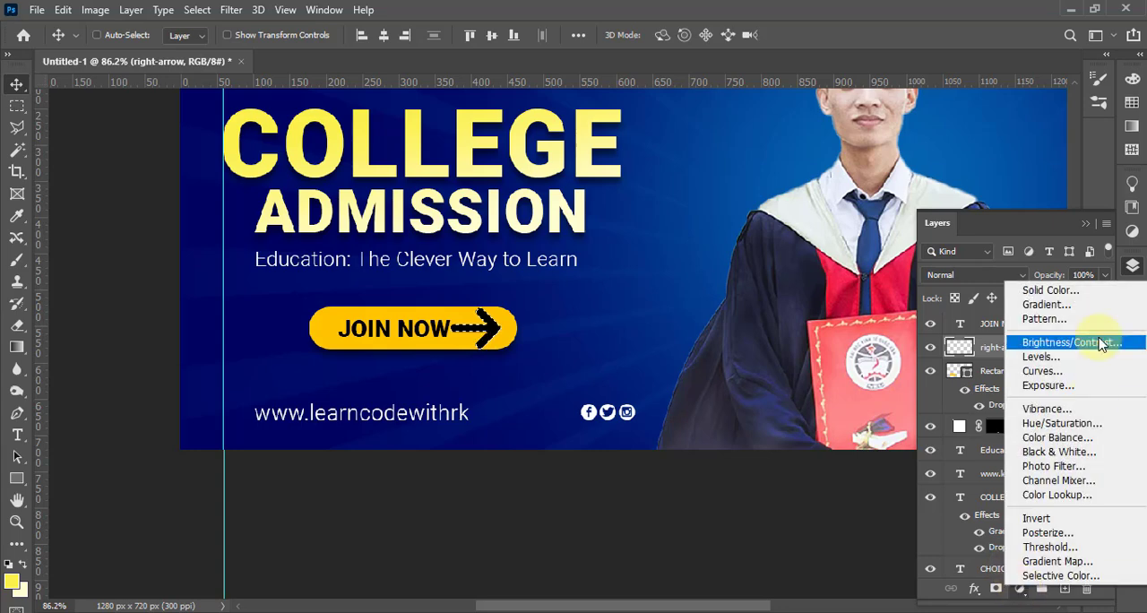
key("Escape")
key("ctrl+t")
scroll(500, 329, "up", 4)
left_click_drag(505, 368, 457, 333)
key("Return")
scroll(475, 380, "down", 3)
left_click_drag(476, 381, 635, 258)
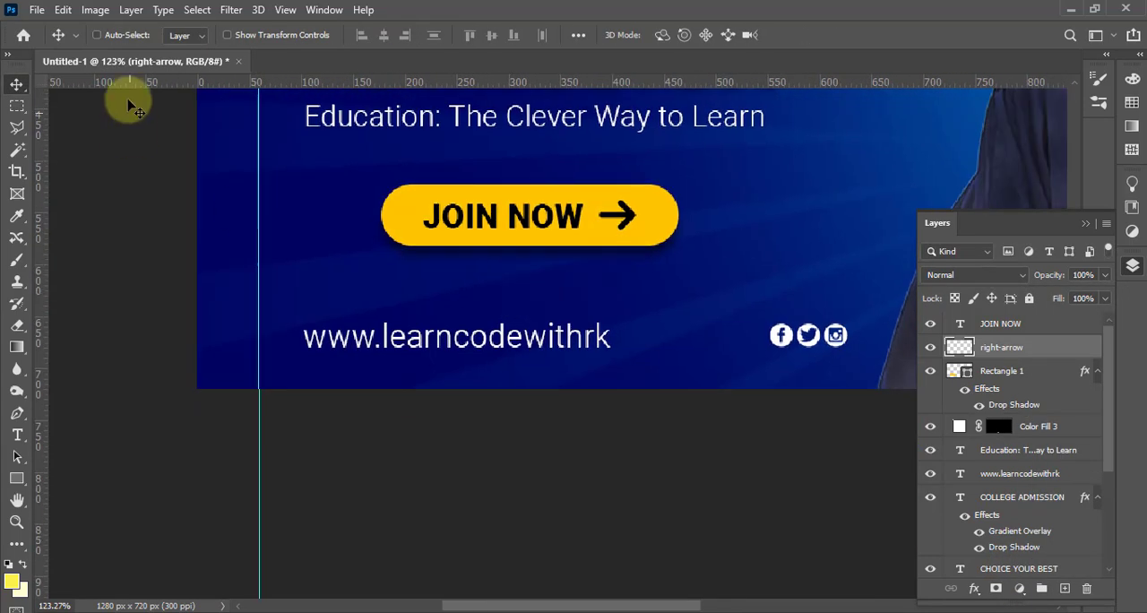
Place the world-wide-web (1) icon and scale it down to sit between the guide and the web address
left_click(37, 10)
left_click(79, 343)
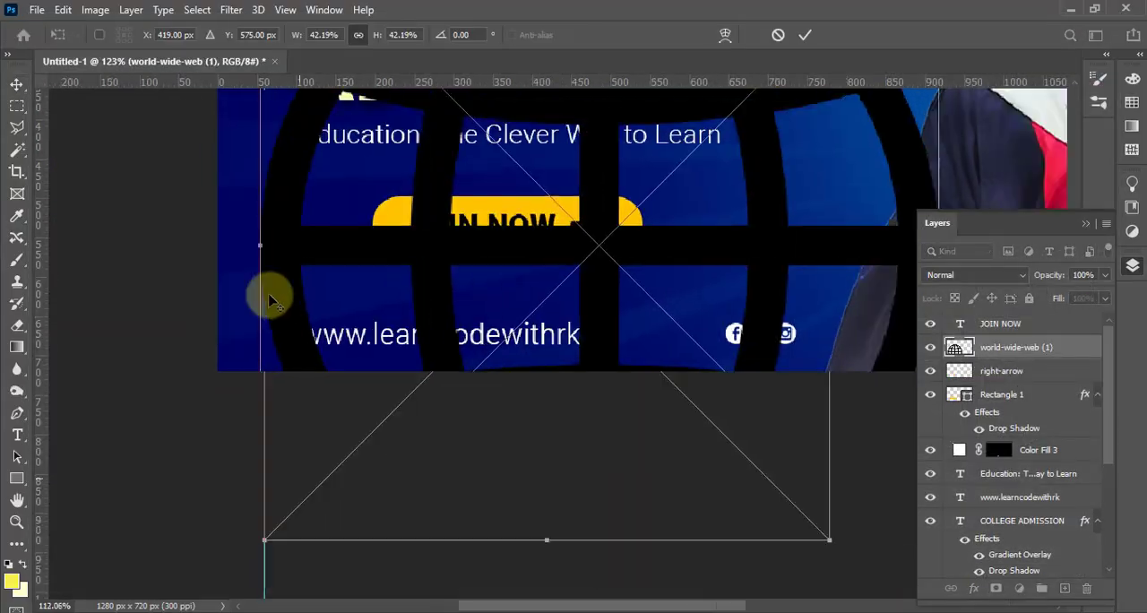
scroll(269, 295, "down", 2)
left_click_drag(269, 295, 367, 420)
scroll(367, 420, "up", 2)
left_click_drag(346, 364, 226, 306)
key("Return")
Create a white Solid Color fill layer from the globe icon's outline and delete the original icon layer
left_click(959, 347, "ctrl")
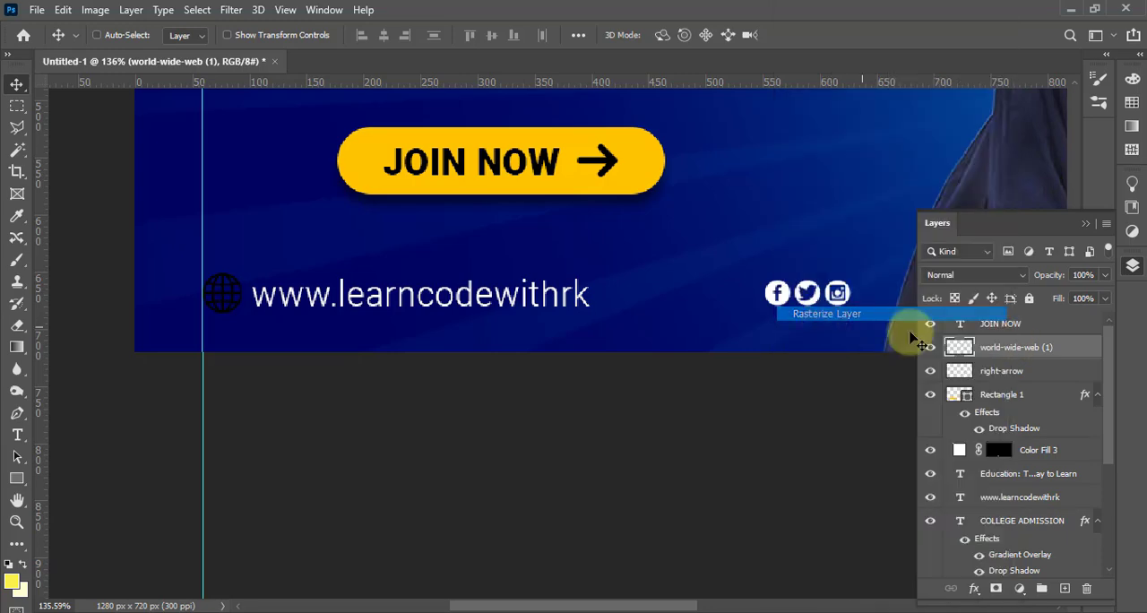
left_click(1019, 588)
left_click(1050, 298)
left_click_drag(841, 230, 681, 113)
left_click(1111, 168)
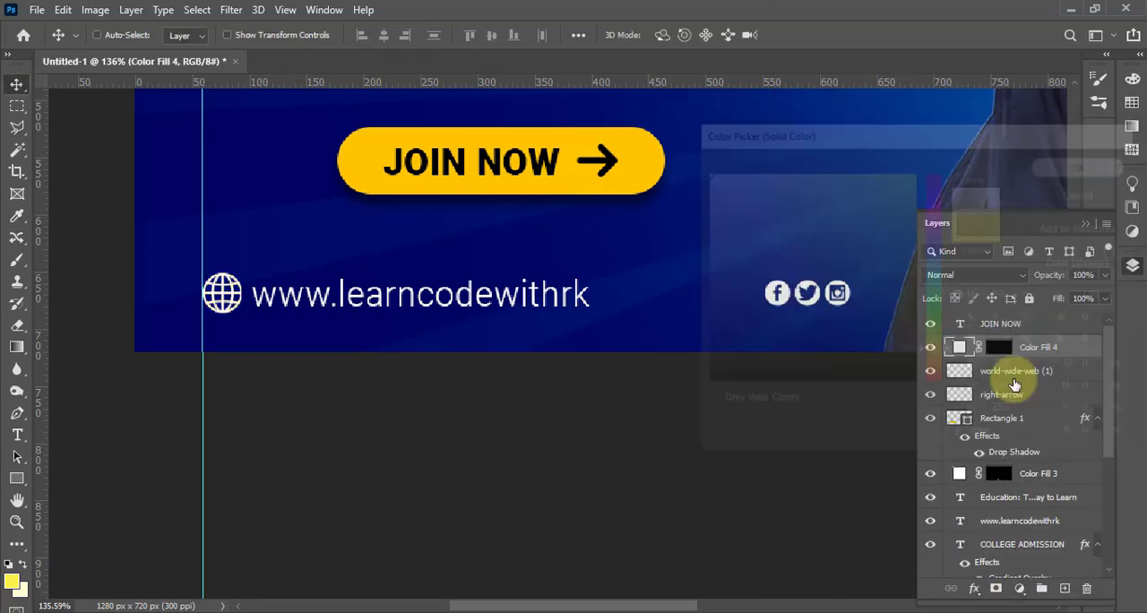
left_click(1013, 373)
key("Delete")
Place the mortarboard icon, scaled to about 6%, in the design's upper-left corner against the guide
scroll(459, 288, "down", 2)
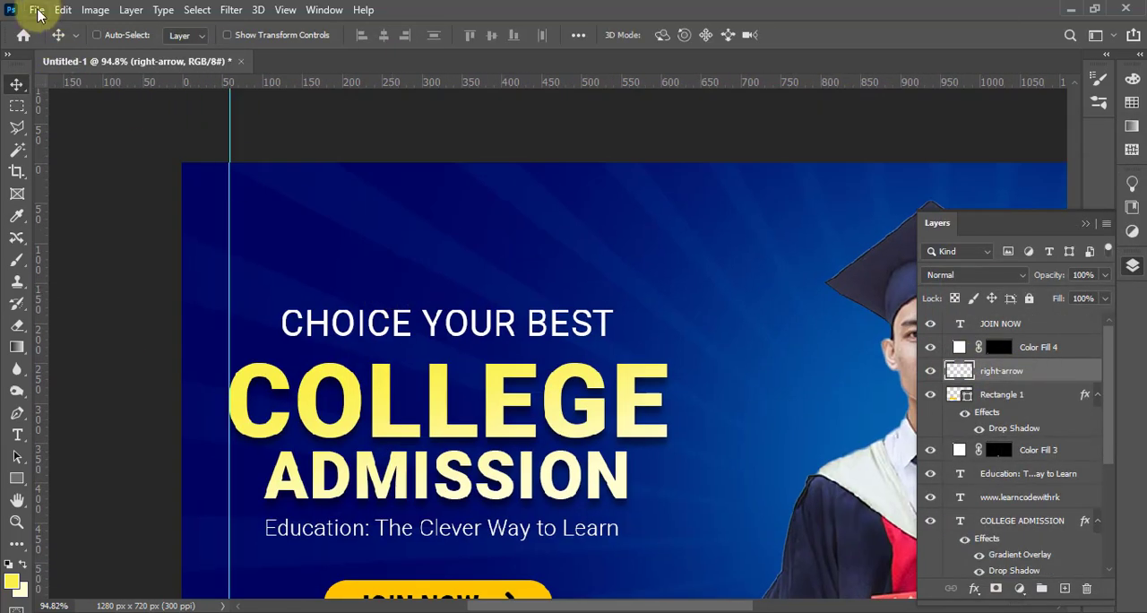
left_click(37, 10)
left_click(68, 361)
double_click(310, 145)
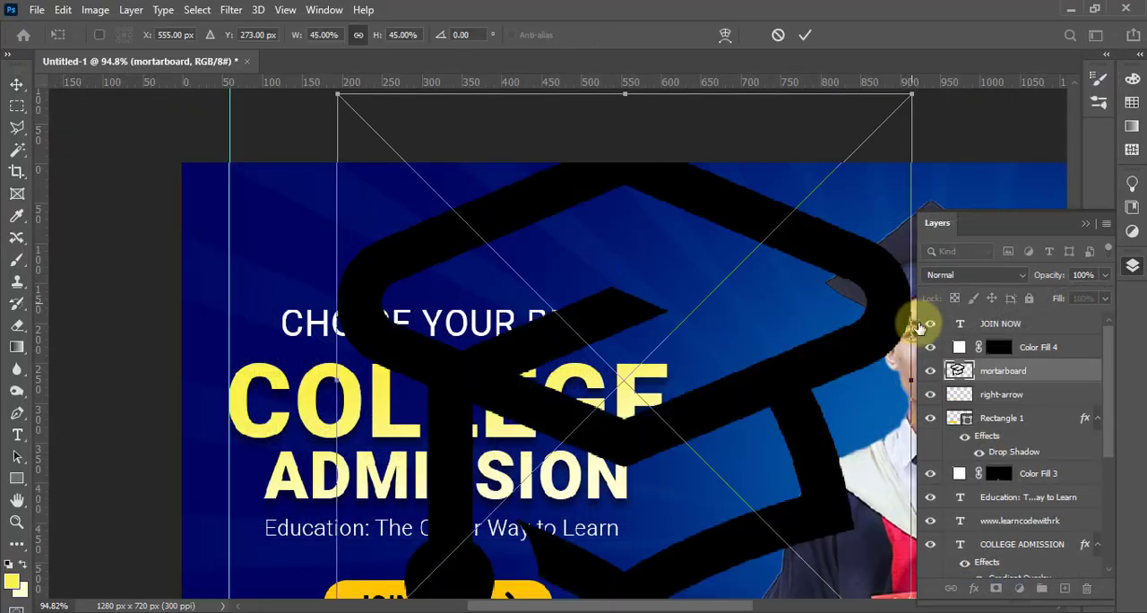
left_click_drag(919, 327, 513, 342)
left_click_drag(502, 109, 272, 234)
key("Return")
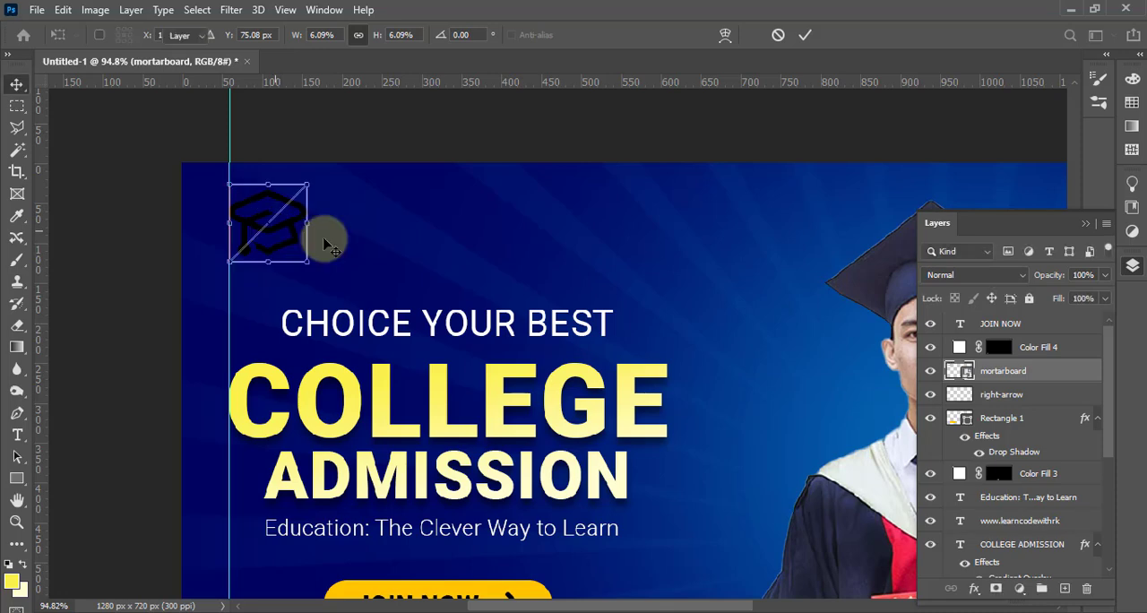
Rasterize the mortarboard, create a white Solid Color fill layer from its outline and delete the original layer
right_click(1020, 371)
left_click(914, 314)
left_click(963, 372, "ctrl")
left_click(1021, 589)
left_click(1053, 290)
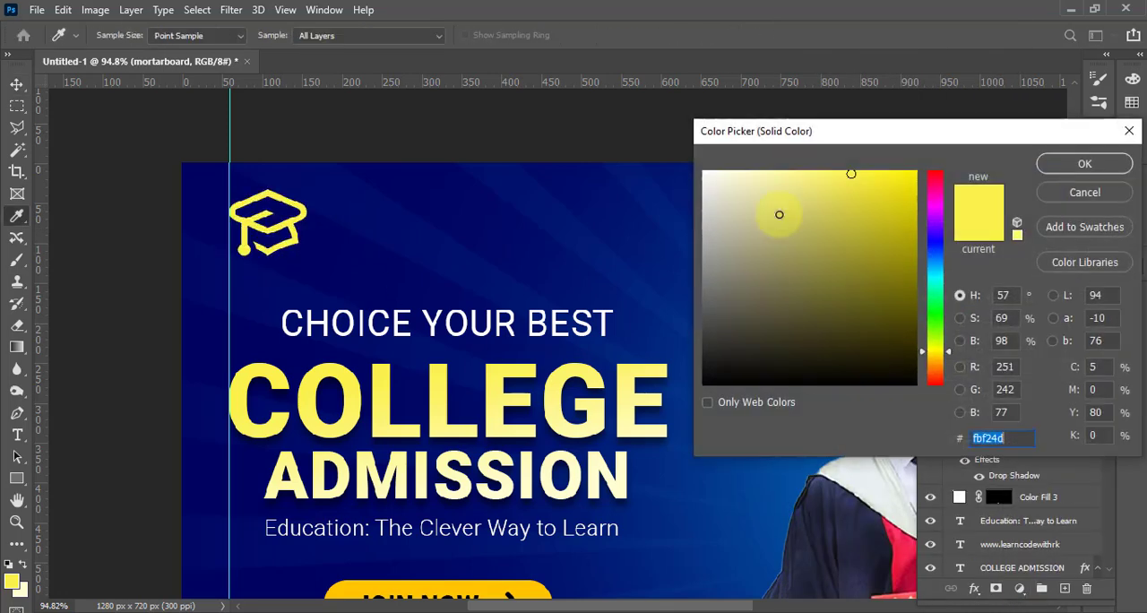
left_click_drag(778, 213, 701, 169)
left_click(1086, 165)
left_click(1007, 399)
key("Delete")
left_click(1086, 224)
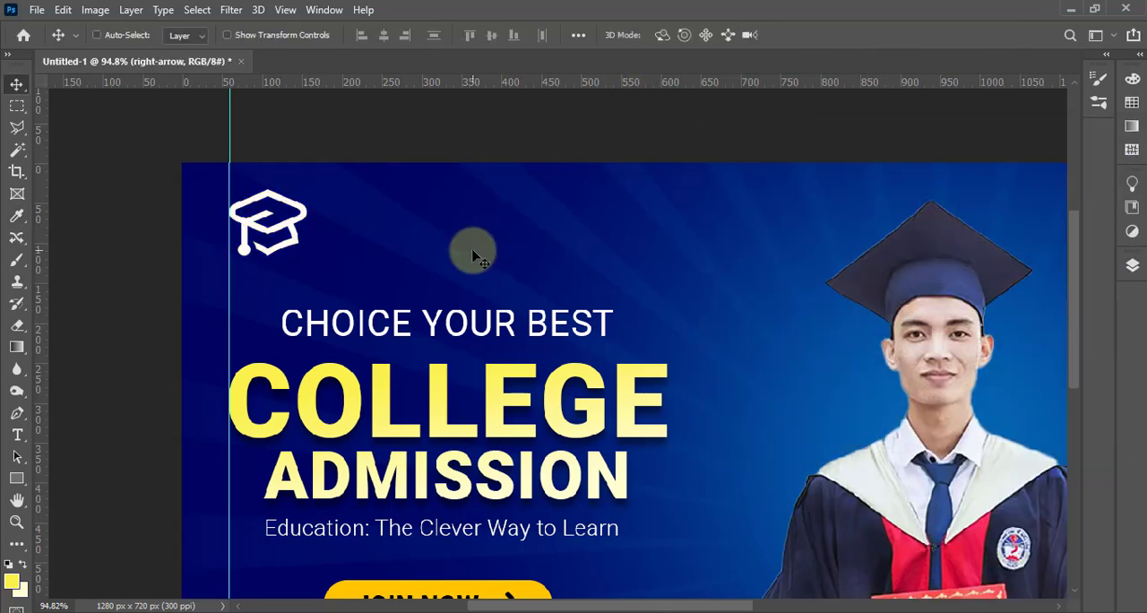
Add the text "YOUR LOGO" to the right of the mortarboard icon and enlarge it to about 8.69 pt
key("t")
left_click(367, 219)
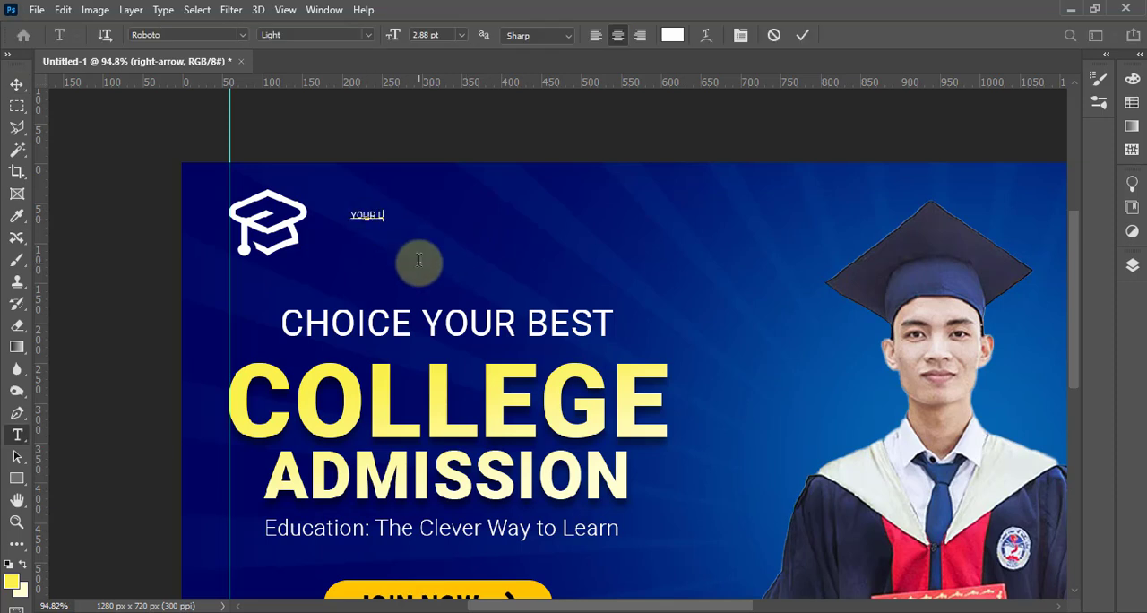
key("ctrl+t")
left_click_drag(390, 215, 412, 224)
left_click_drag(415, 230, 552, 292)
left_click_drag(455, 239, 429, 224)
key("Return")
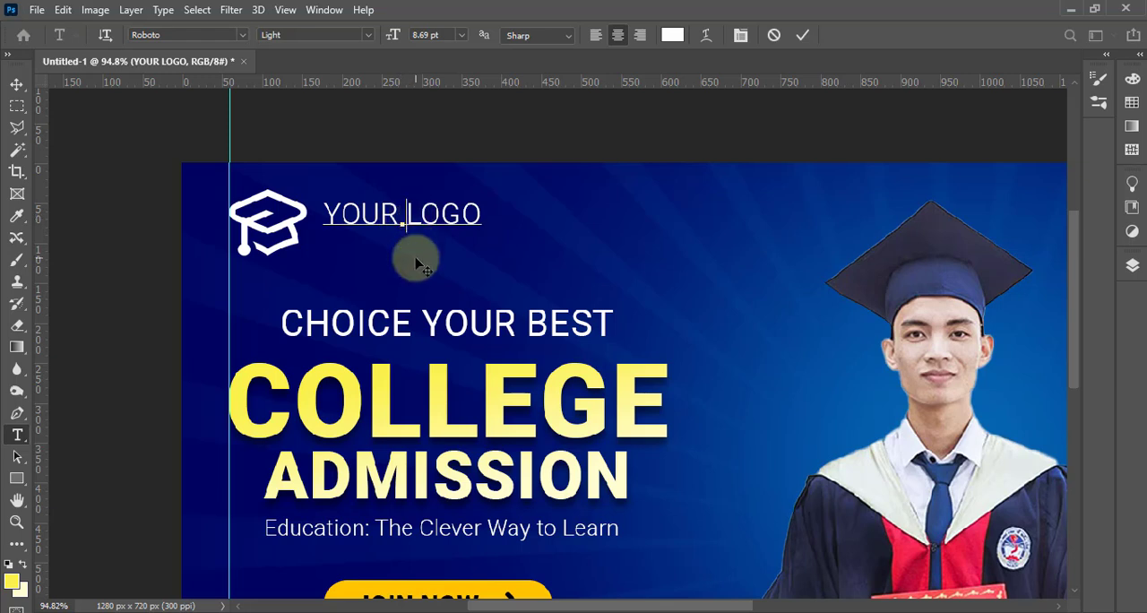
Split YOUR LOGO onto two lines with 10 pt leading and move it close beside the mortarboard icon
key("ctrl+a")
key("ctrl+t")
left_click(819, 191)
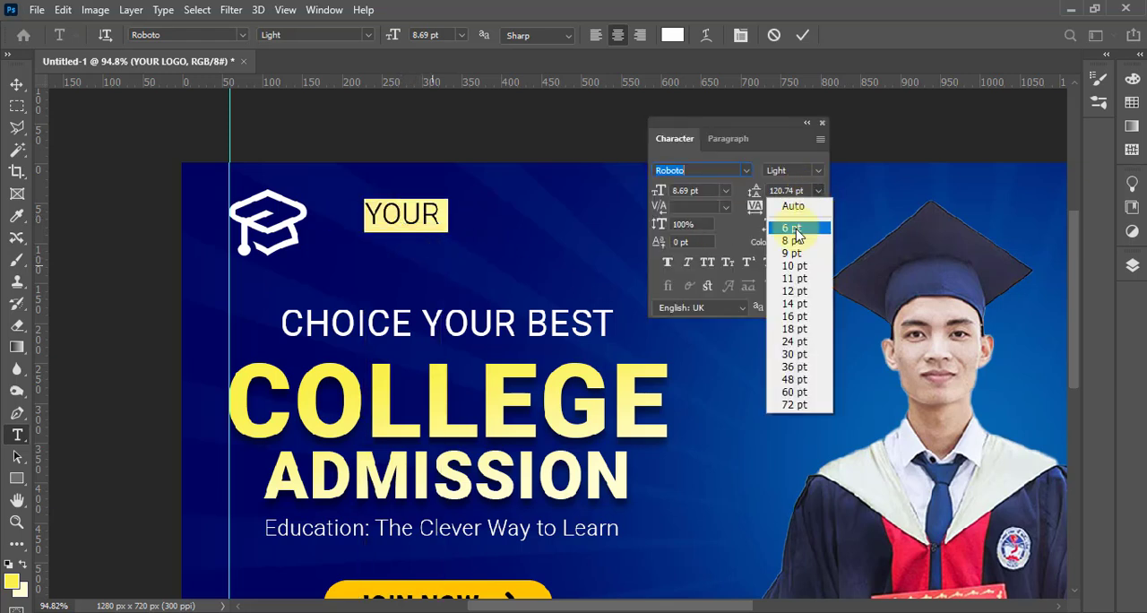
left_click(795, 229)
left_click(818, 191)
left_click(796, 266)
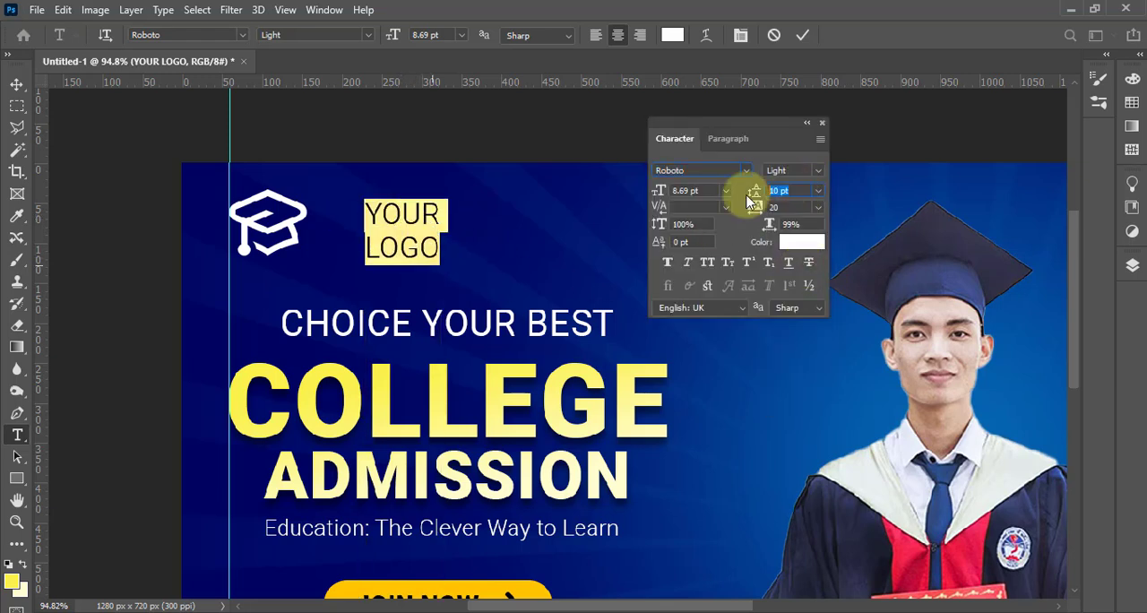
left_click(17, 84)
left_click_drag(408, 237, 361, 236)
Remove the vertical guide and show the finished design in full screen mode
scroll(476, 277, "down", 5)
scroll(526, 328, "up", 2)
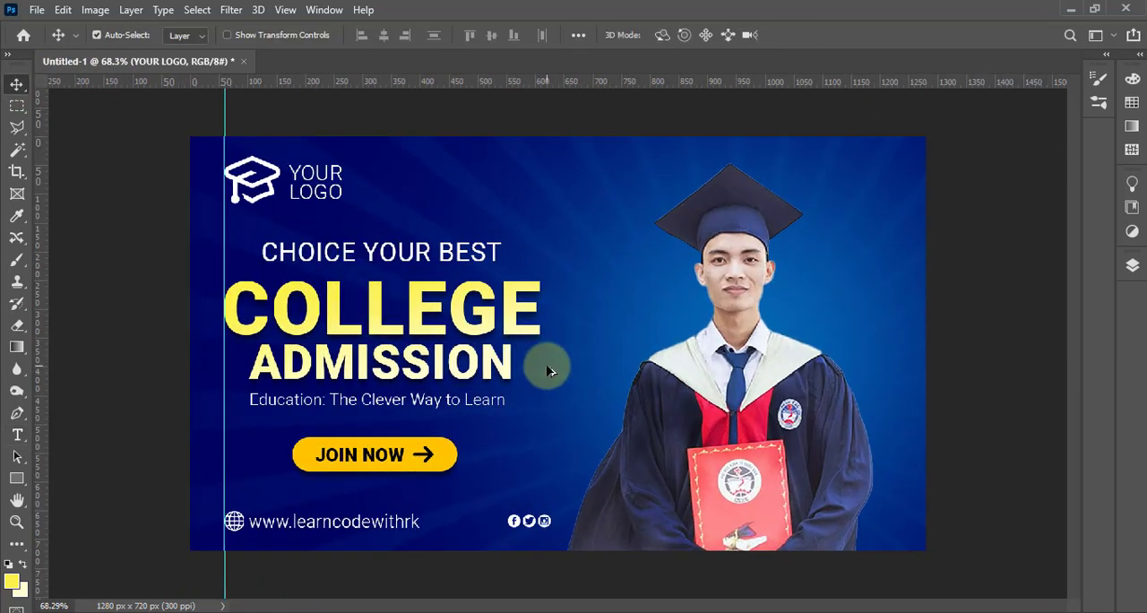
left_click_drag(225, 363, 37, 371)
key("f")
key("f")
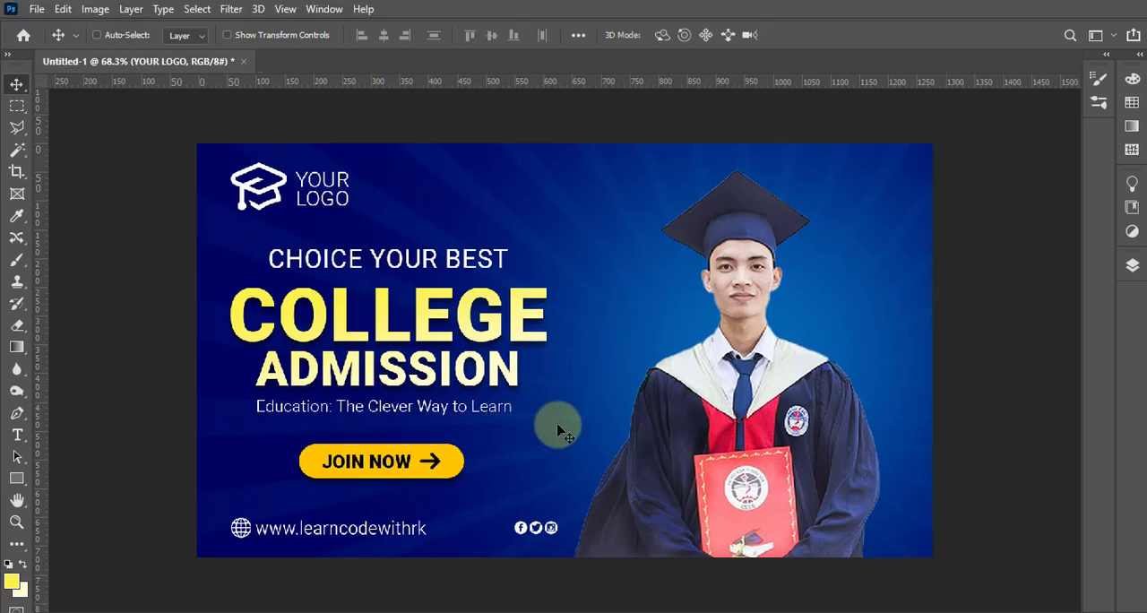
scroll(557, 426, "up", 2)
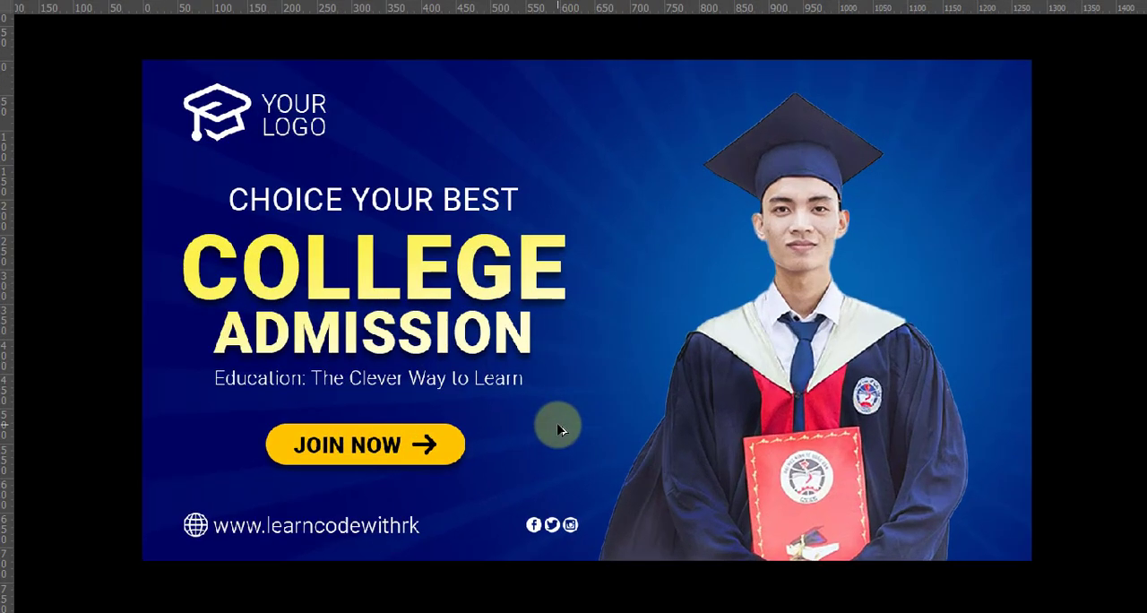